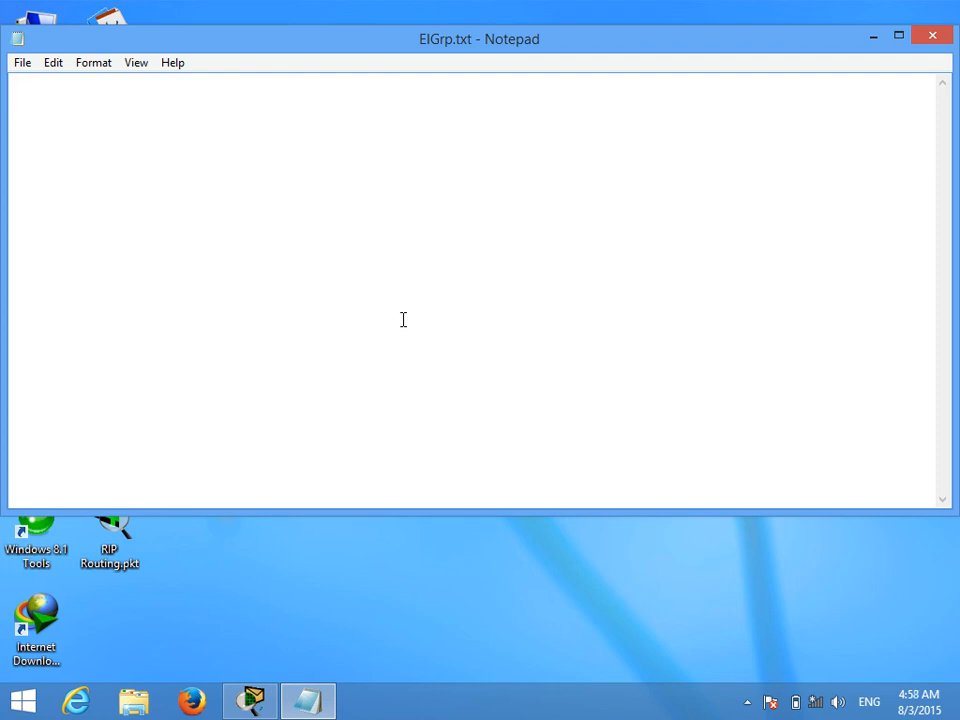
# - Write the heading "EIGRP" and begin the line below it with "it is that kind of routing"
pyautogui.write('EIGRP')
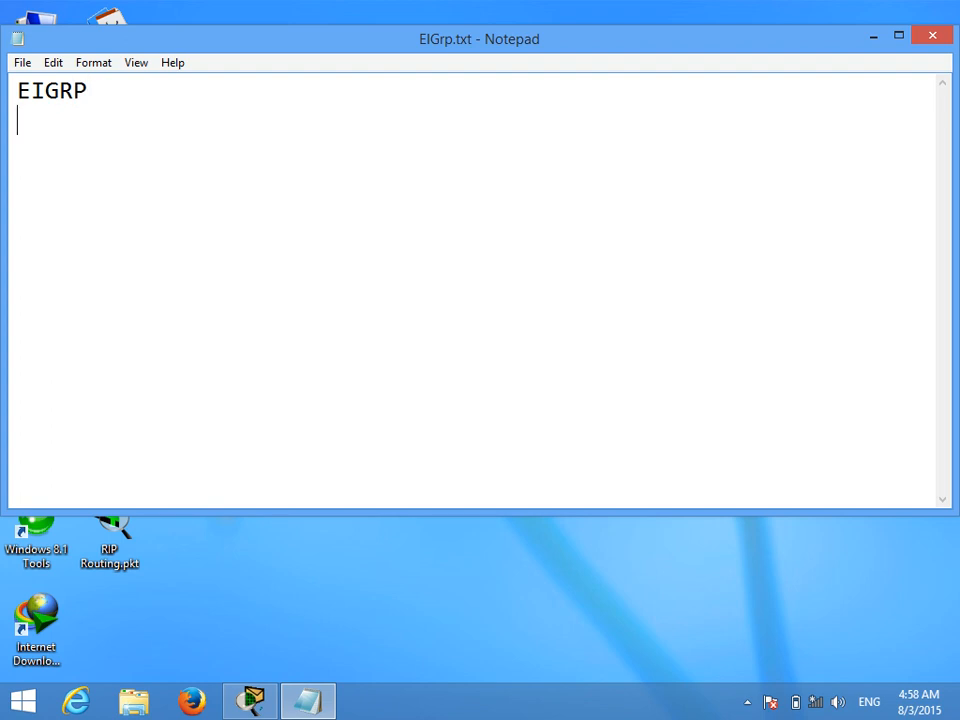
pyautogui.press('Return')
pyautogui.write('it is that kind of routing')
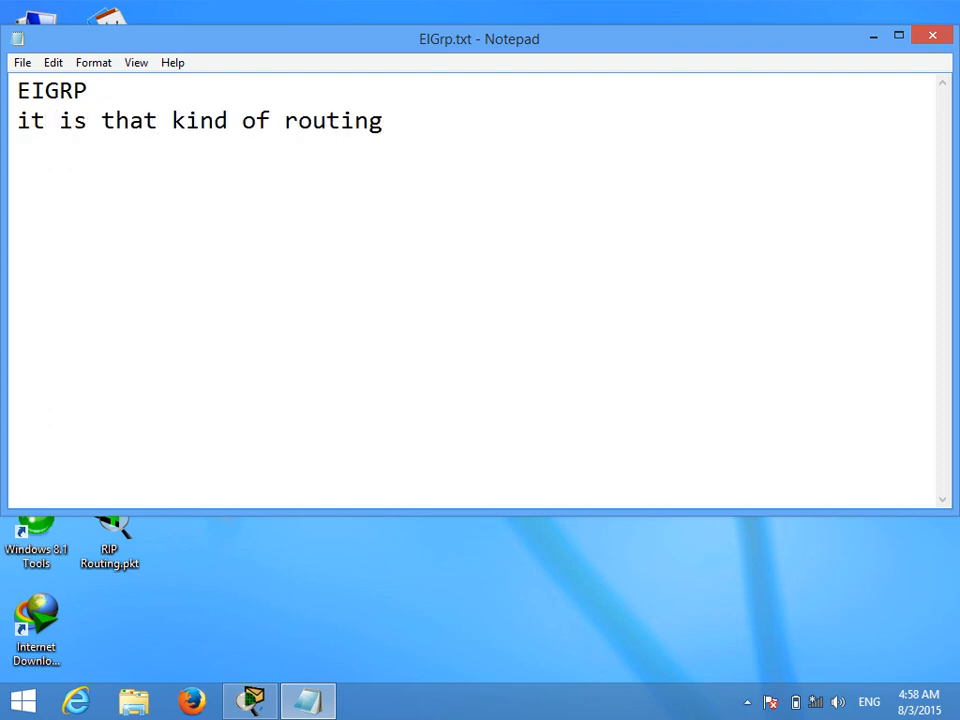
# - Extend the heading to read "EIGRP(ehance interior gatway routing protocol)"
pyautogui.click(112, 89)
pyautogui.write('(ehance inter')
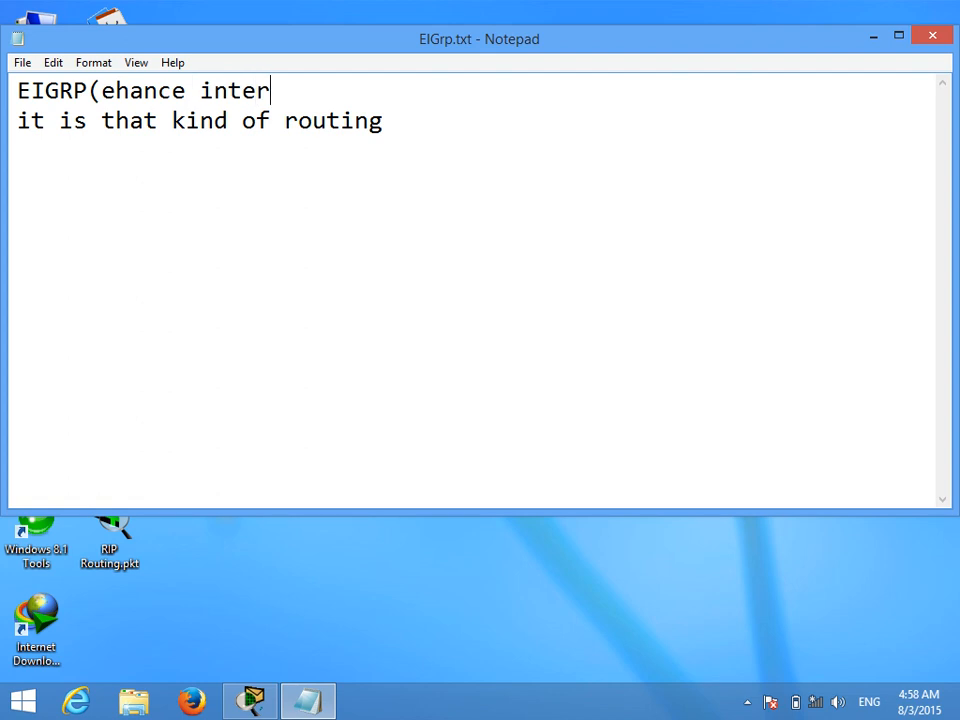
pyautogui.write('ior get')
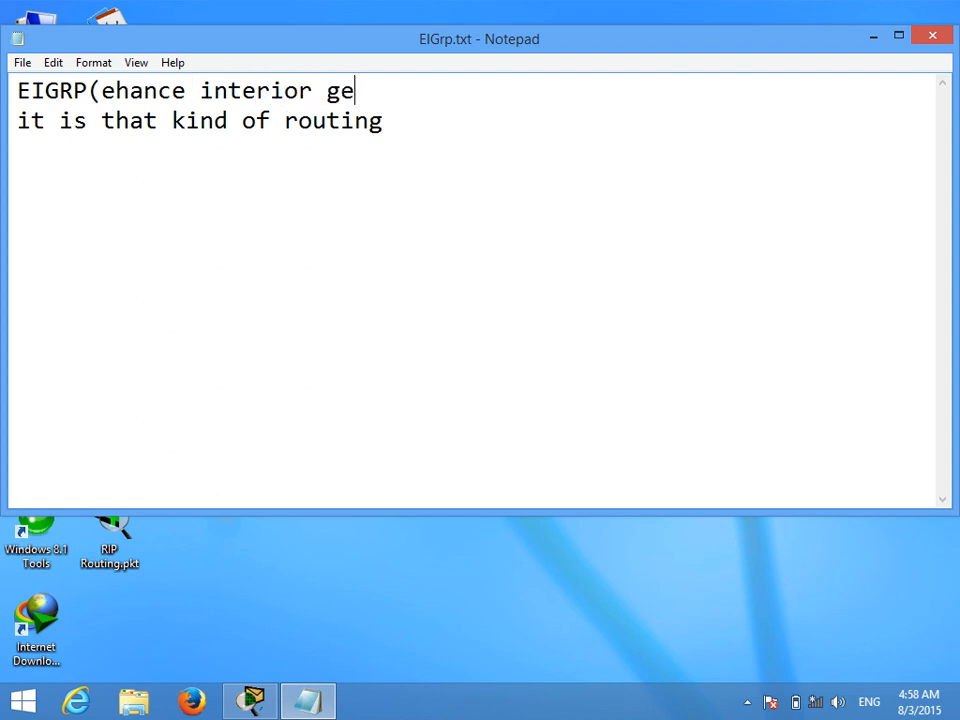
pyautogui.press('BackSpace')
pyautogui.press('BackSpace')
pyautogui.write('atway routing protocol')
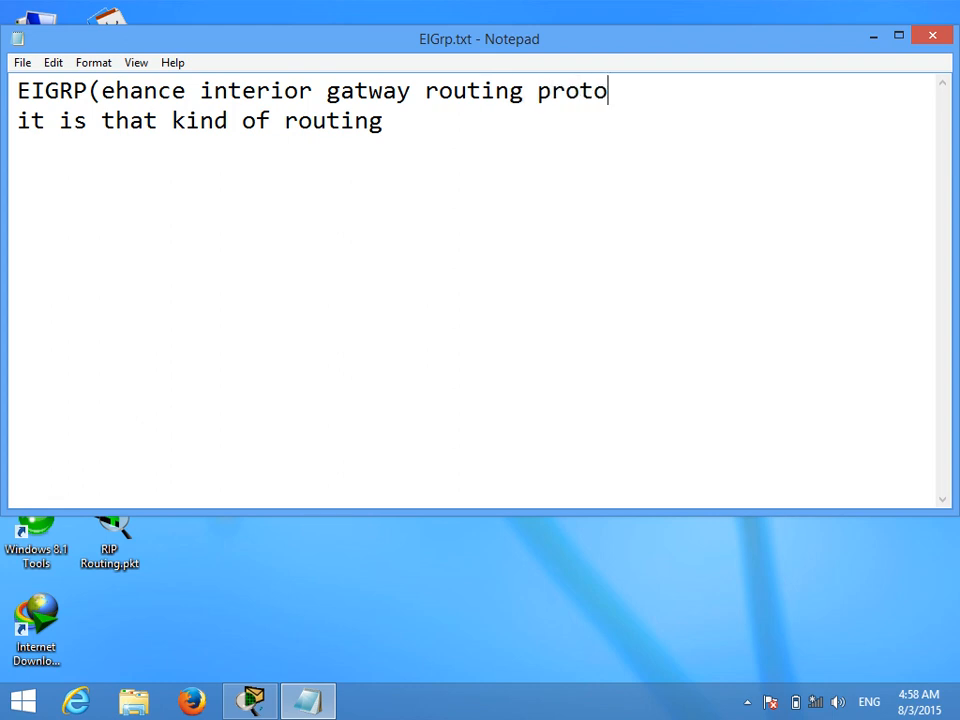
pyautogui.write(') it is that kind of routing ')
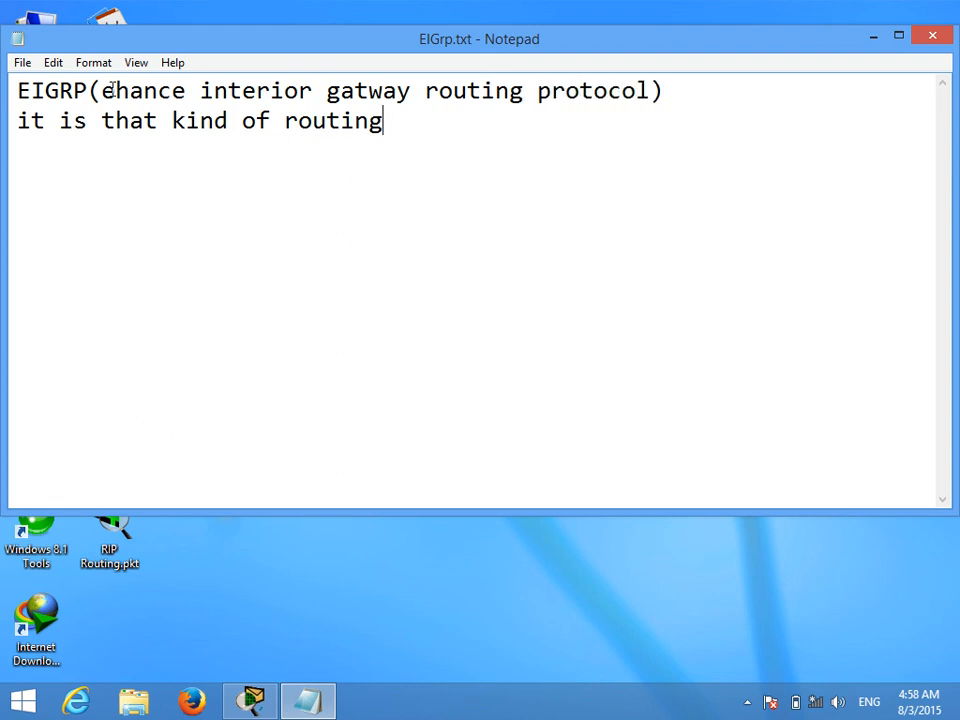
# - Complete the definition line with "protocols which could support maximum 255 router"
pyautogui.write('protocols which cou')
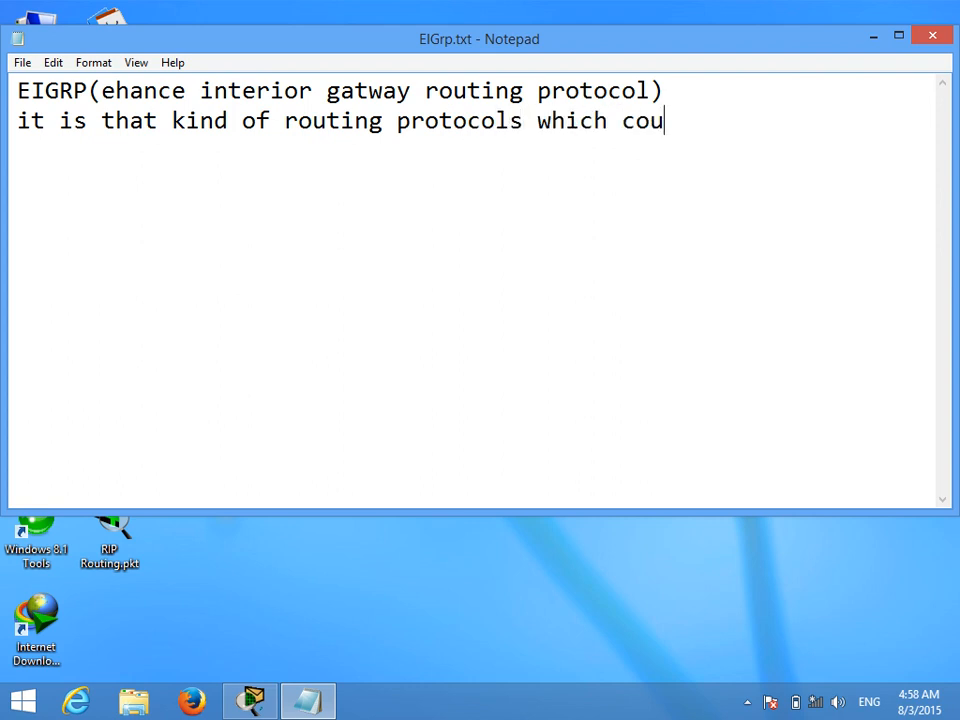
pyautogui.write('ld support maximum')
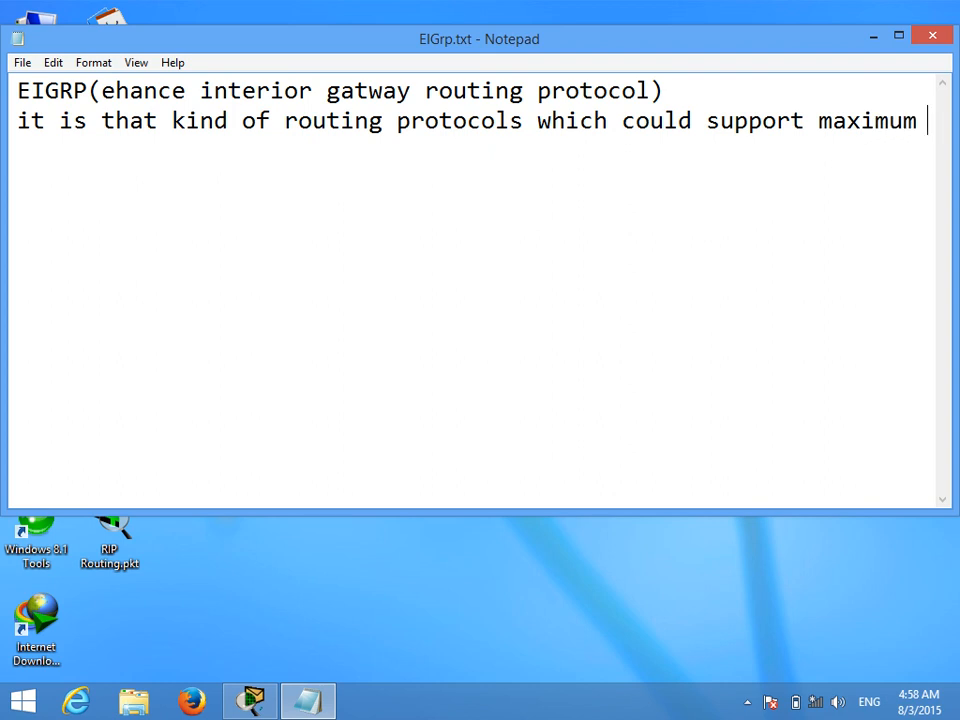
pyautogui.write(' 255 router')
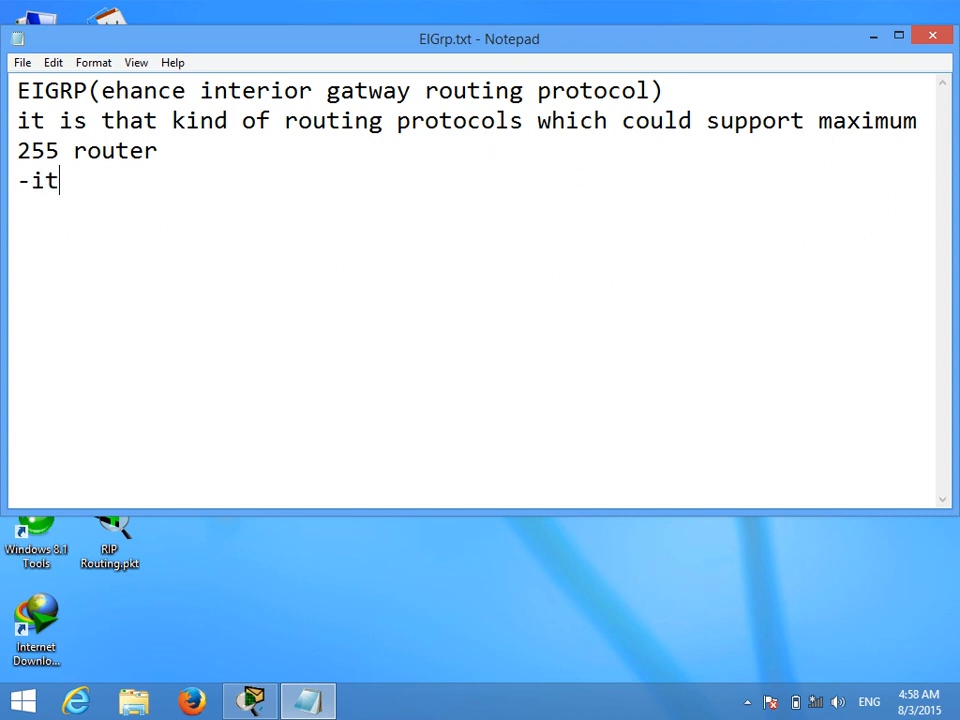
# - Add the lines "-it could support both classfull and classes" and "-it could be taken place only cisco routers"
pyautogui.write('could support both cl')
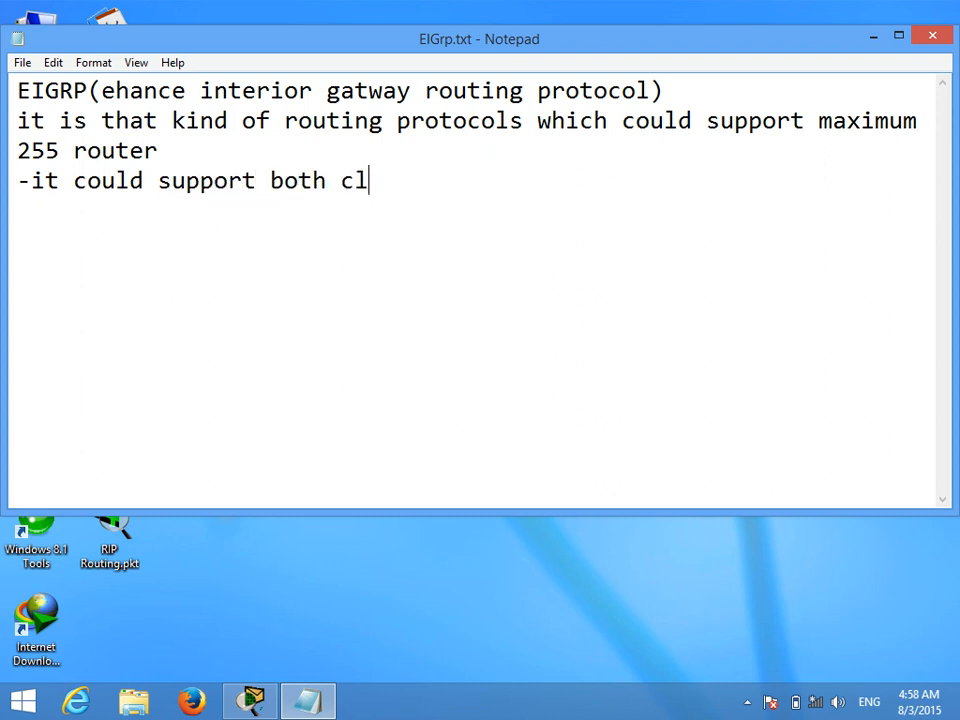
pyautogui.write('assfull and classes')
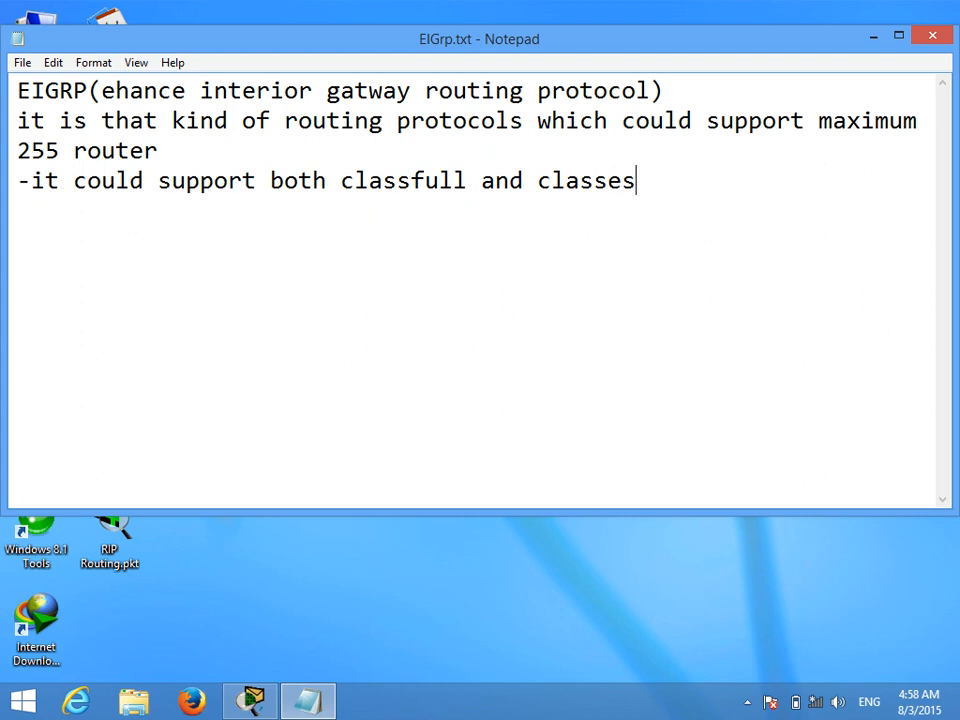
pyautogui.write('it could be t')
pyautogui.write('aked')
pyautogui.write(' place onl')
pyautogui.write('y cisco')
pyautogui.write(' routers')
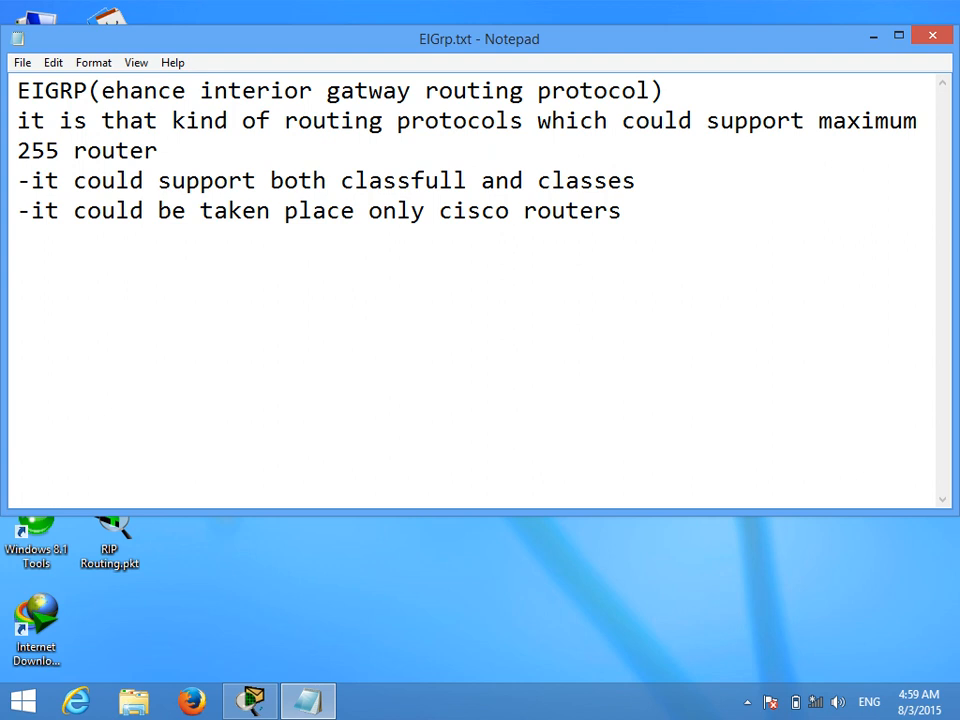
# - Add the line "it depents upon upont both speed and distance" followed by a blank line
pyautogui.write('it depents upond both')
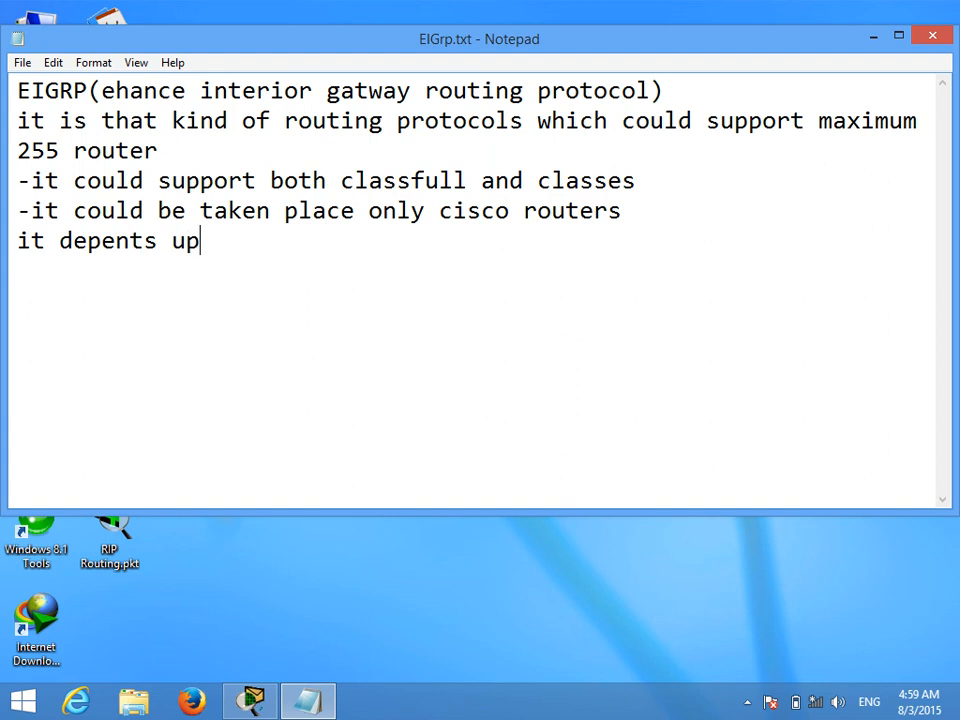
pyautogui.press('BackSpace')
pyautogui.press('BackSpace')
pyautogui.press('BackSpace')
pyautogui.press('BackSpace')
pyautogui.press('BackSpace')
pyautogui.press('BackSpace')
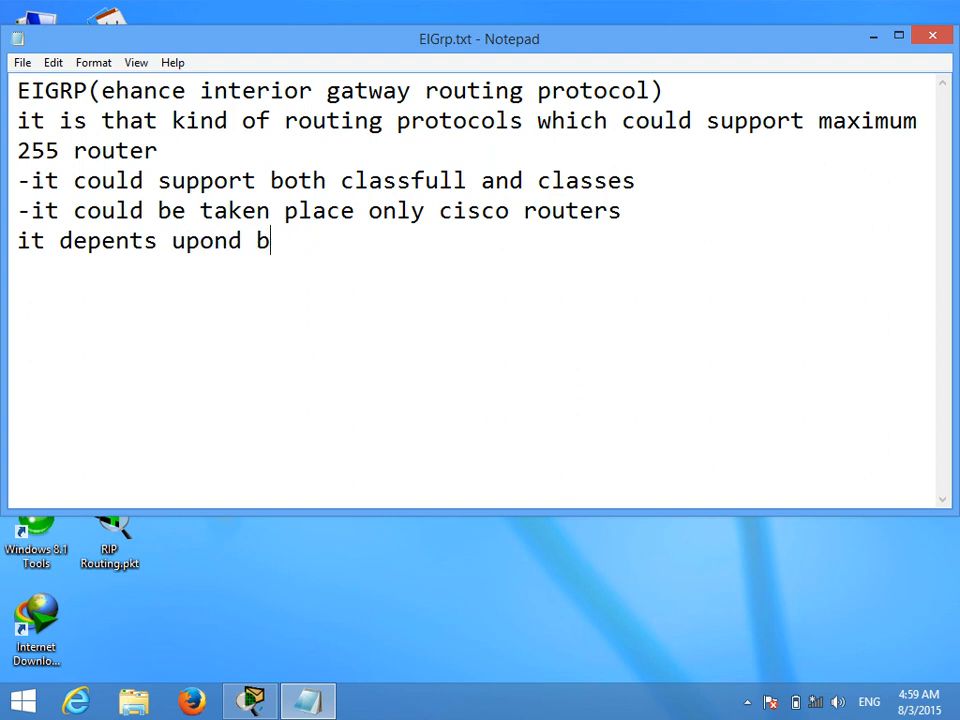
pyautogui.write('upont')
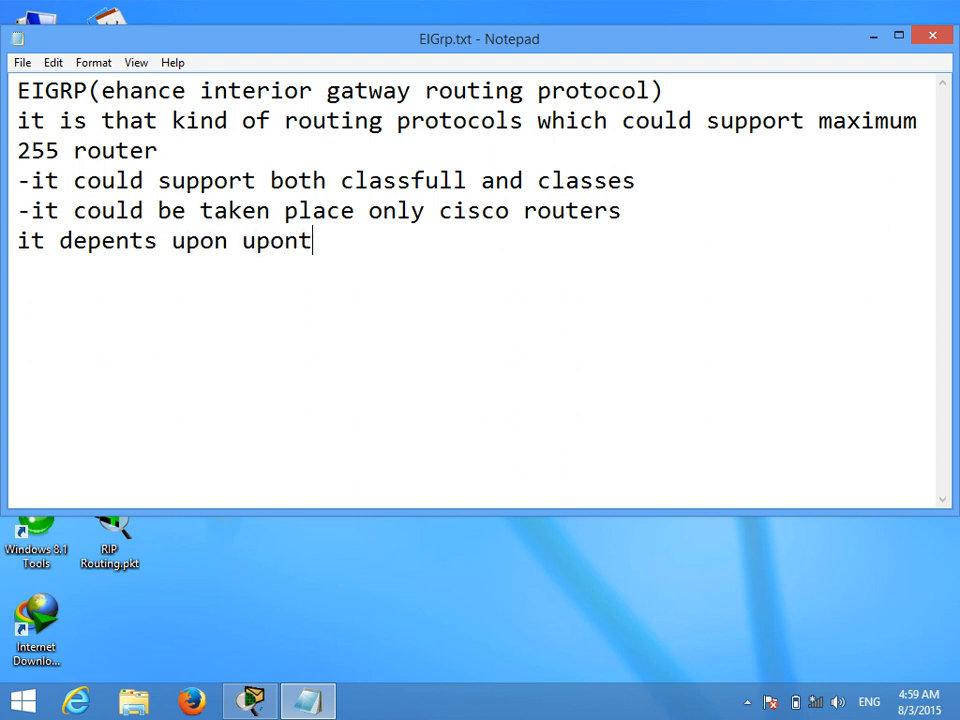
pyautogui.write(' both speed a')
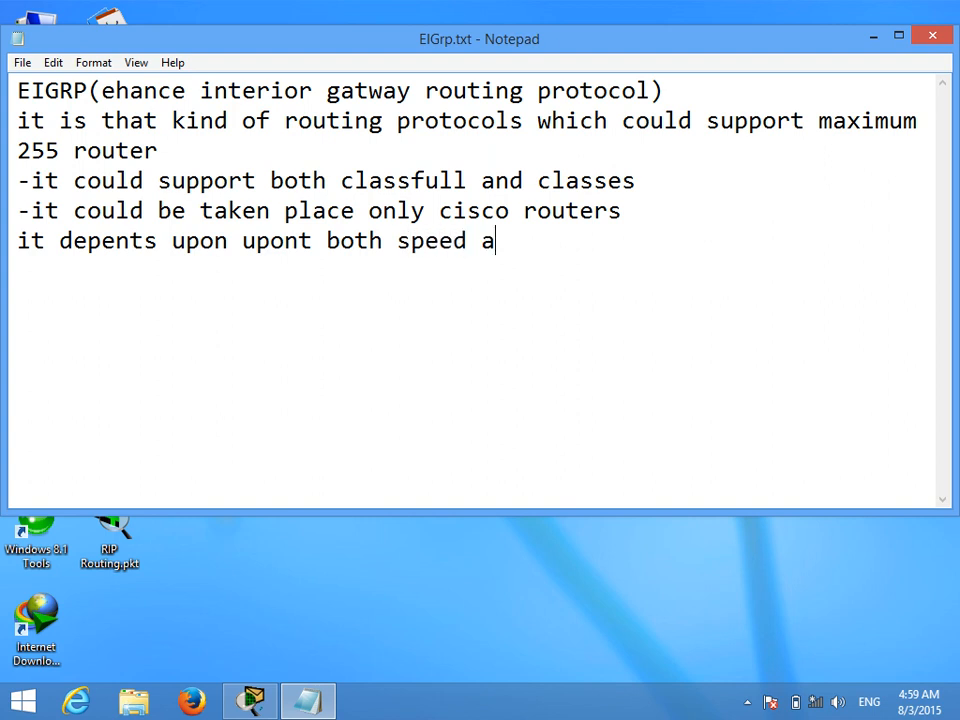
pyautogui.write('nd distance  ')
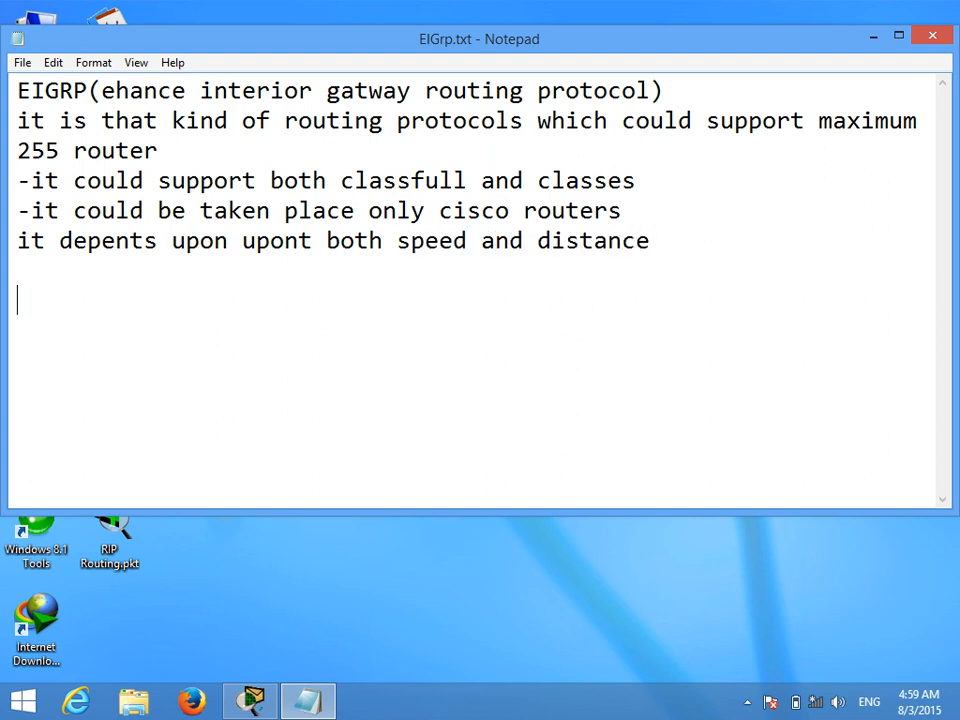
# - Start an example section with "Exampel" and the line "supoose we have two route"
pyautogui.write('Exampel')
pyautogui.press('Return')
pyautogui.write('supoose ')
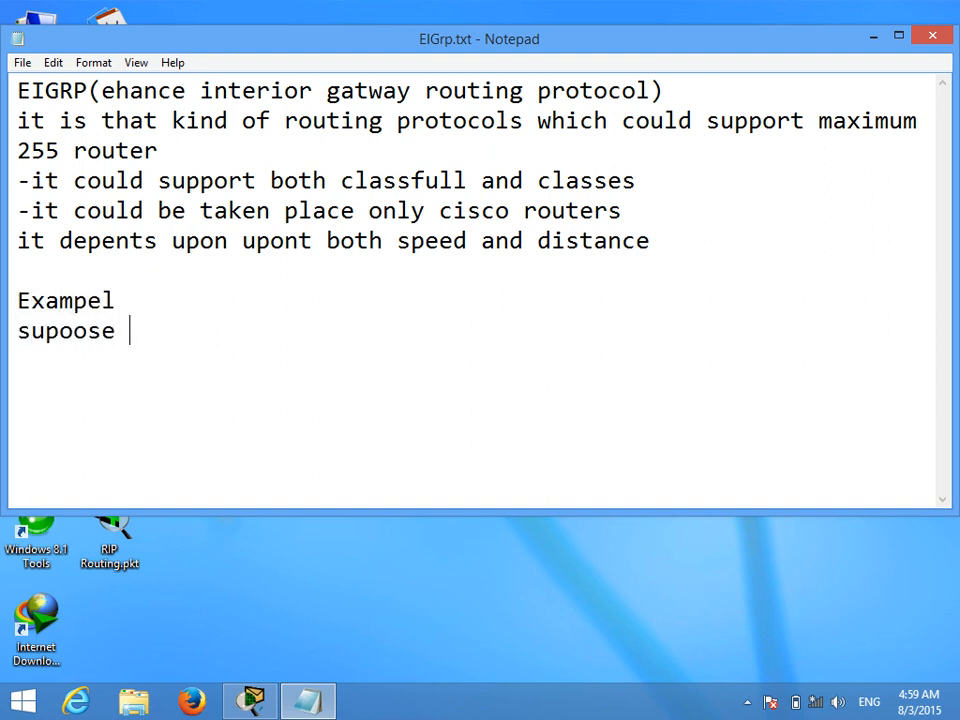
pyautogui.write('we have two route')
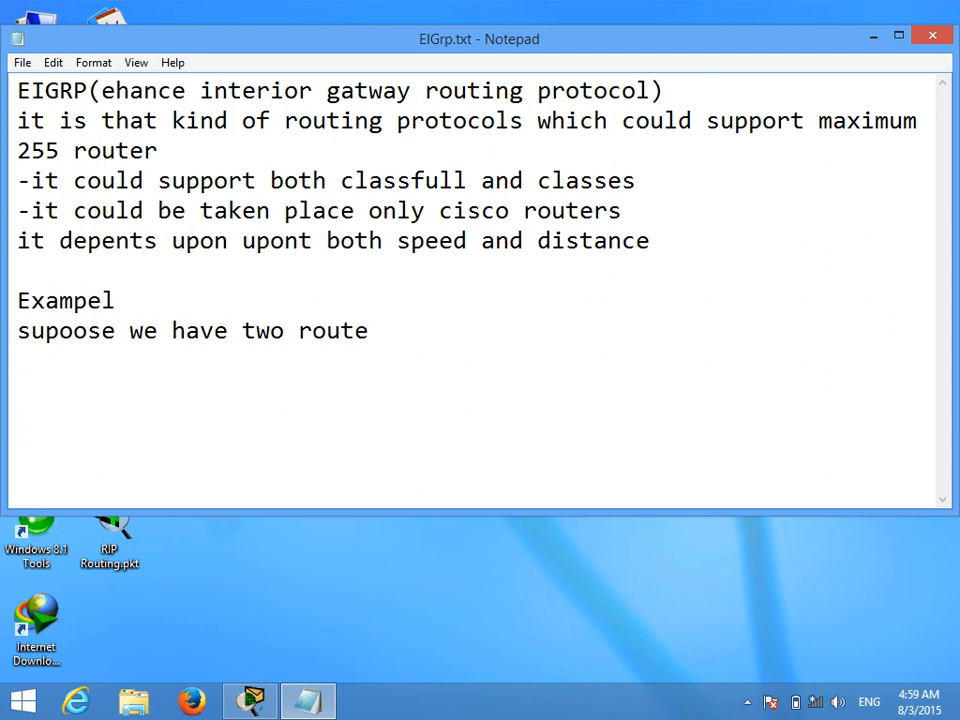
# - Open ccna lec18.txt from the RIP verson2 desktop folder and copy the example's router and PC configuration down to PC3's gateway
pyautogui.click(872, 35)
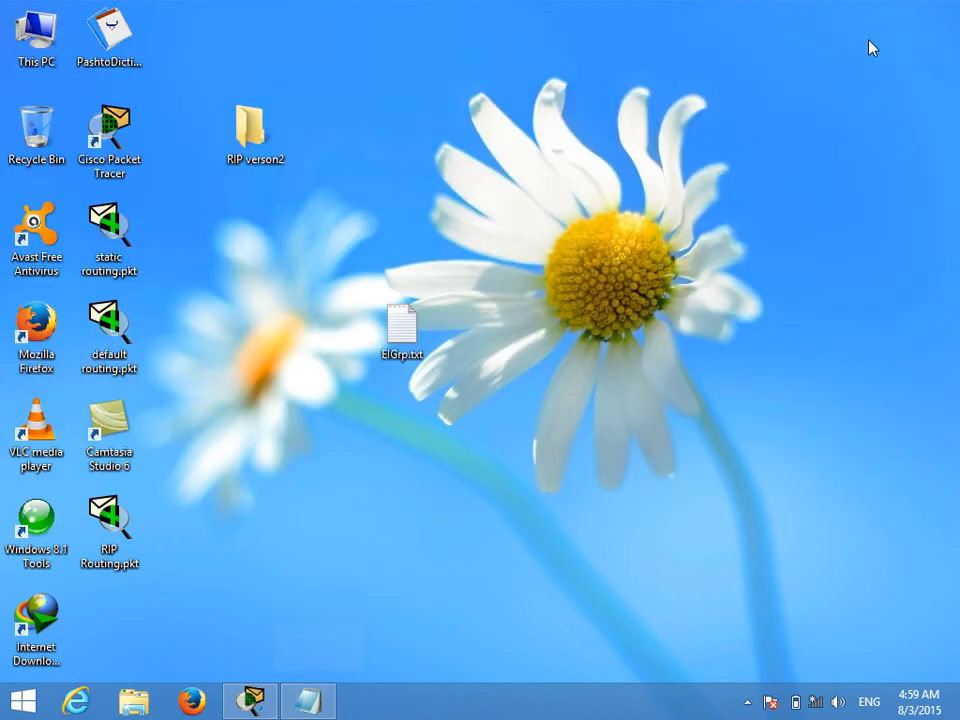
pyautogui.doubleClick(240, 143)
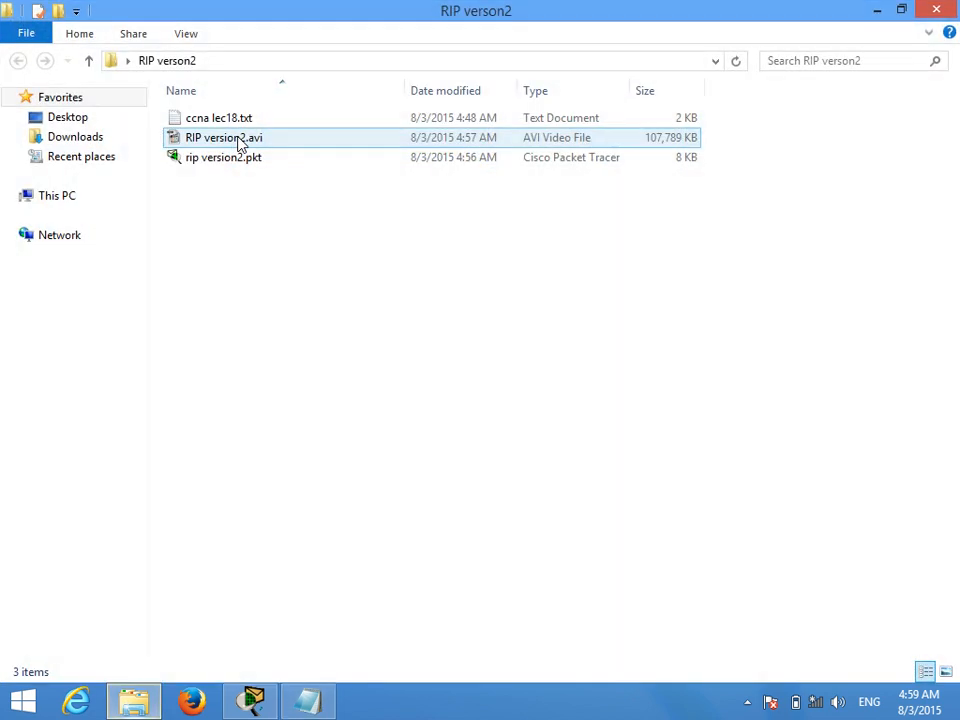
pyautogui.doubleClick(244, 122)
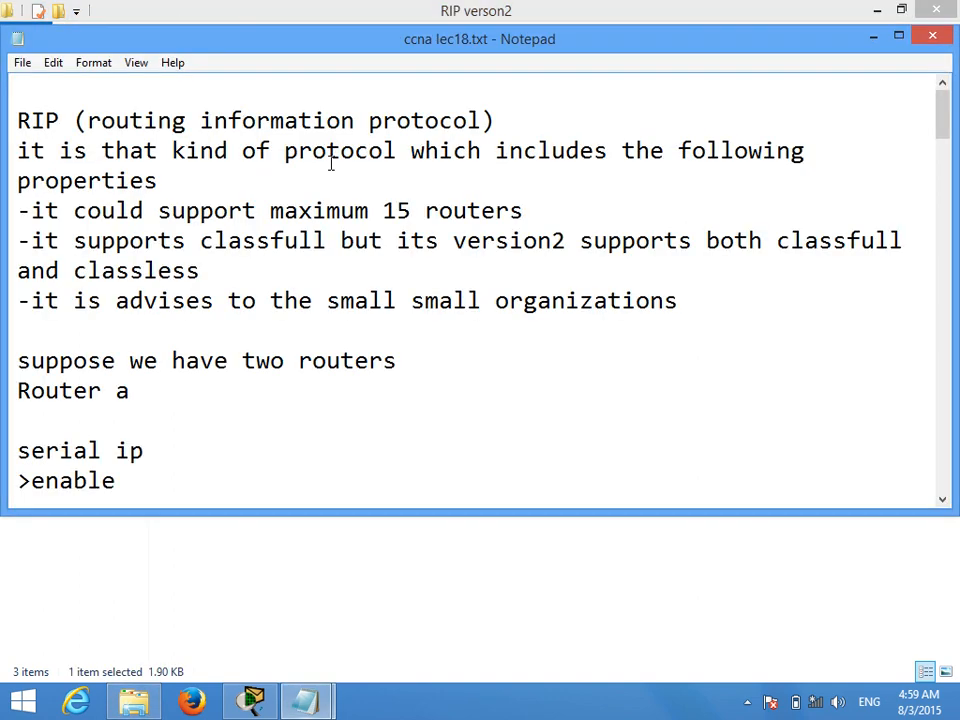
pyautogui.moveTo(945, 115); pyautogui.dragTo(947, 148)
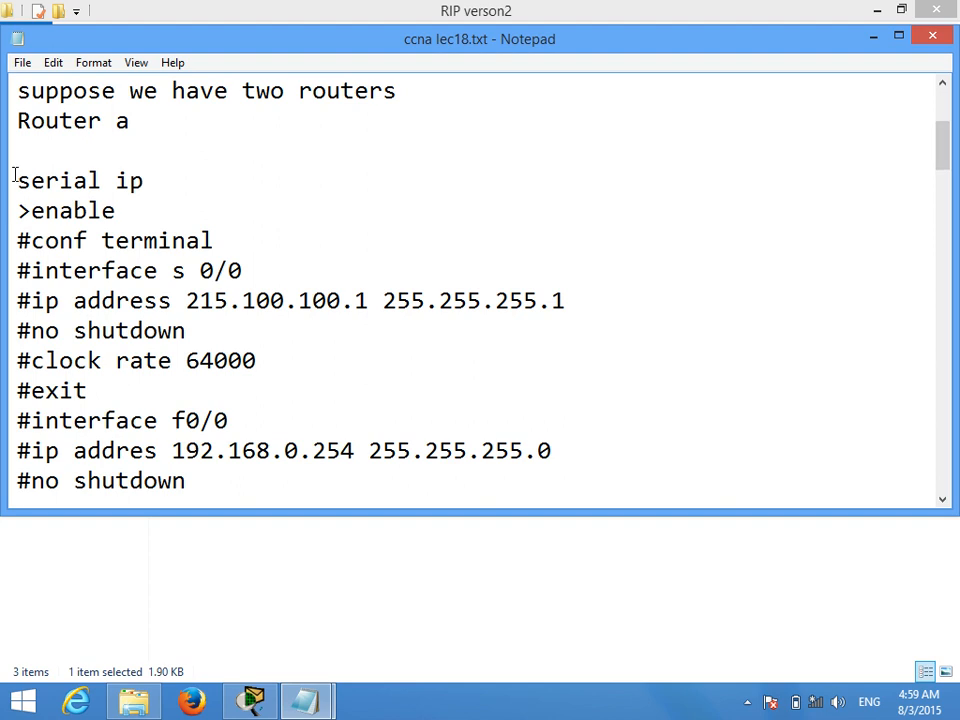
pyautogui.moveTo(18, 91); pyautogui.dragTo(498, 282)
pyautogui.scroll(-5, 513, 494)
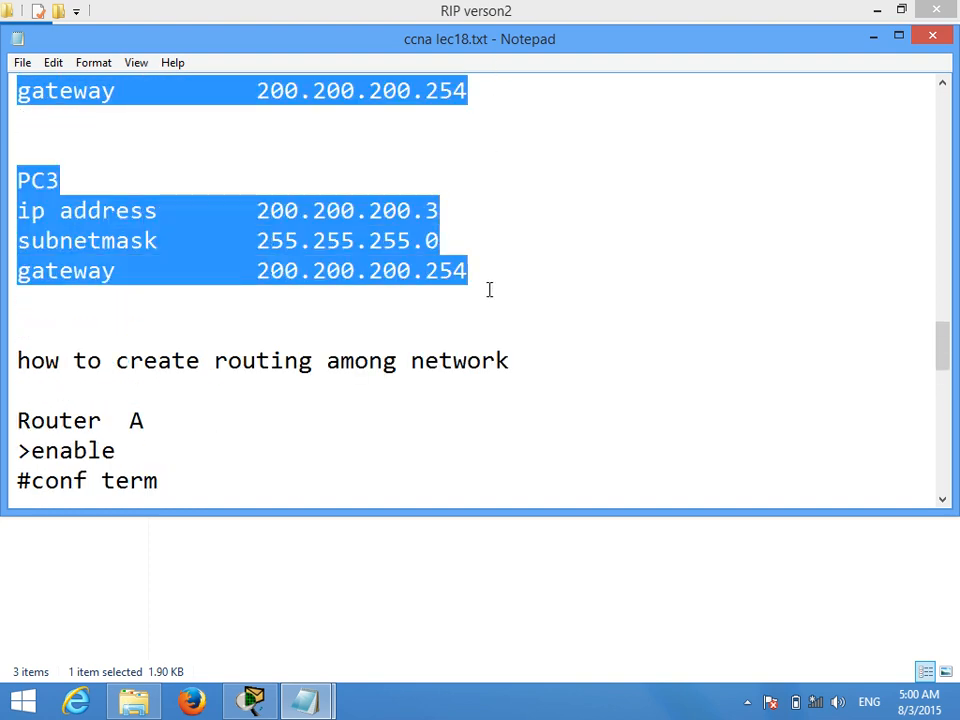
# - Paste the copied router and PC configuration at the end of EIGrp.txt and minimize both text files
pyautogui.moveTo(315, 696)
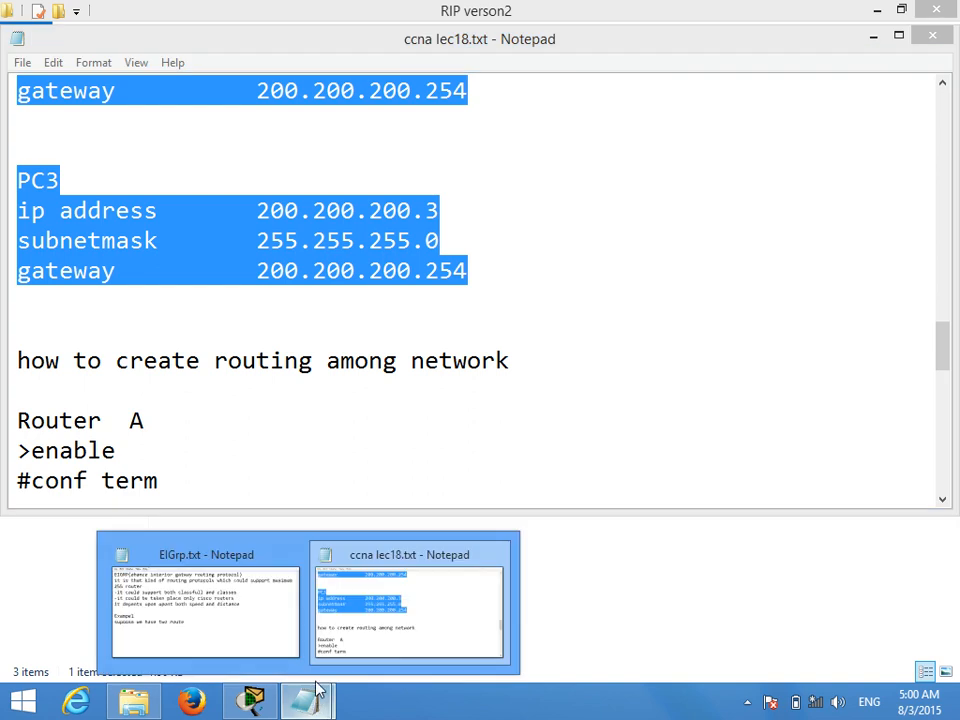
pyautogui.click(374, 633)
pyautogui.click(873, 38)
pyautogui.moveTo(315, 703)
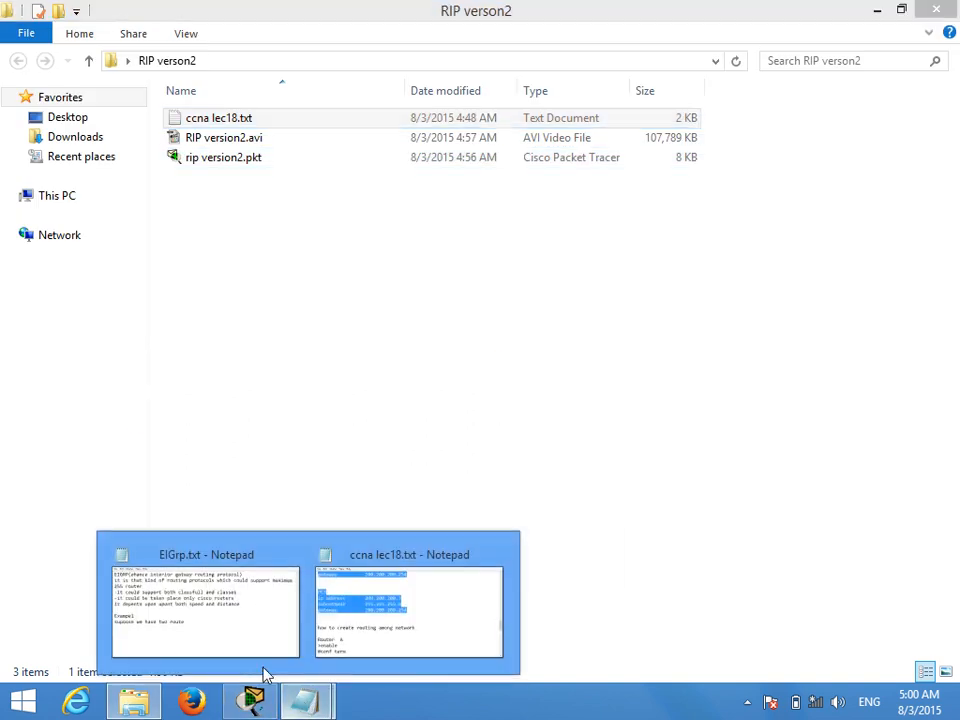
pyautogui.click(233, 614)
pyautogui.hotkey('ctrl', 'End')
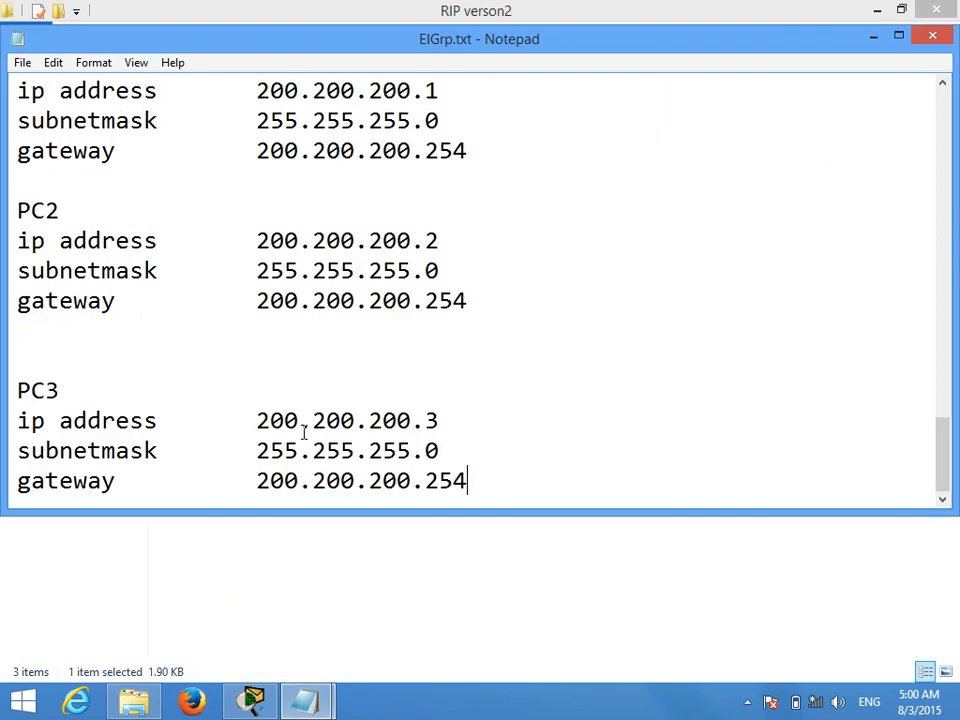
pyautogui.click(868, 44)
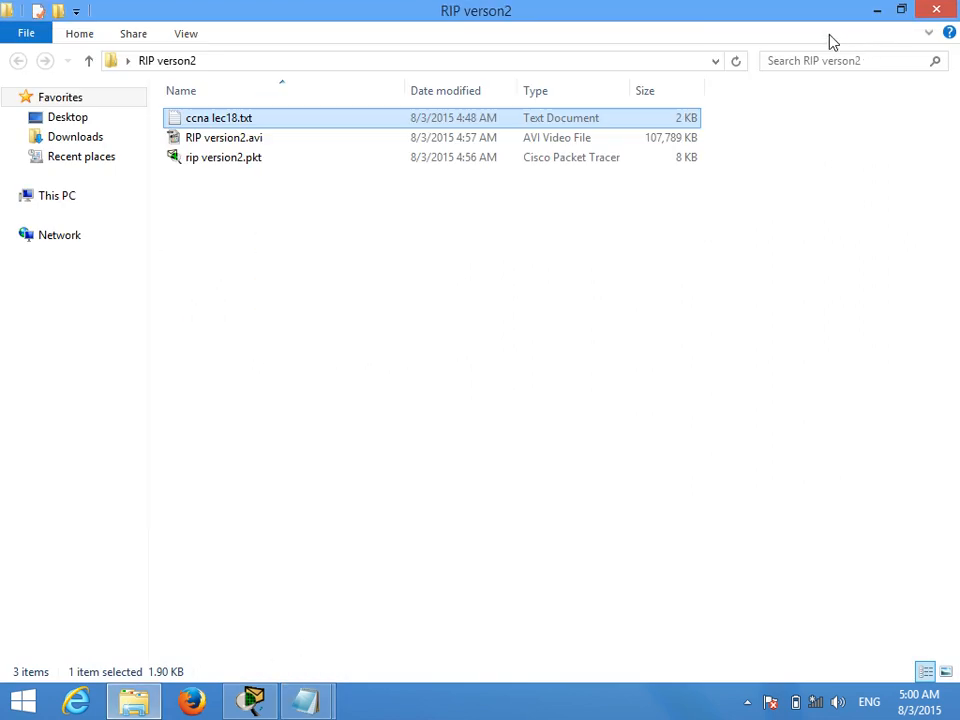
# - Switch to Cisco Packet Tracer and place two 1841 routers side by side in the upper workspace
pyautogui.click(252, 700)
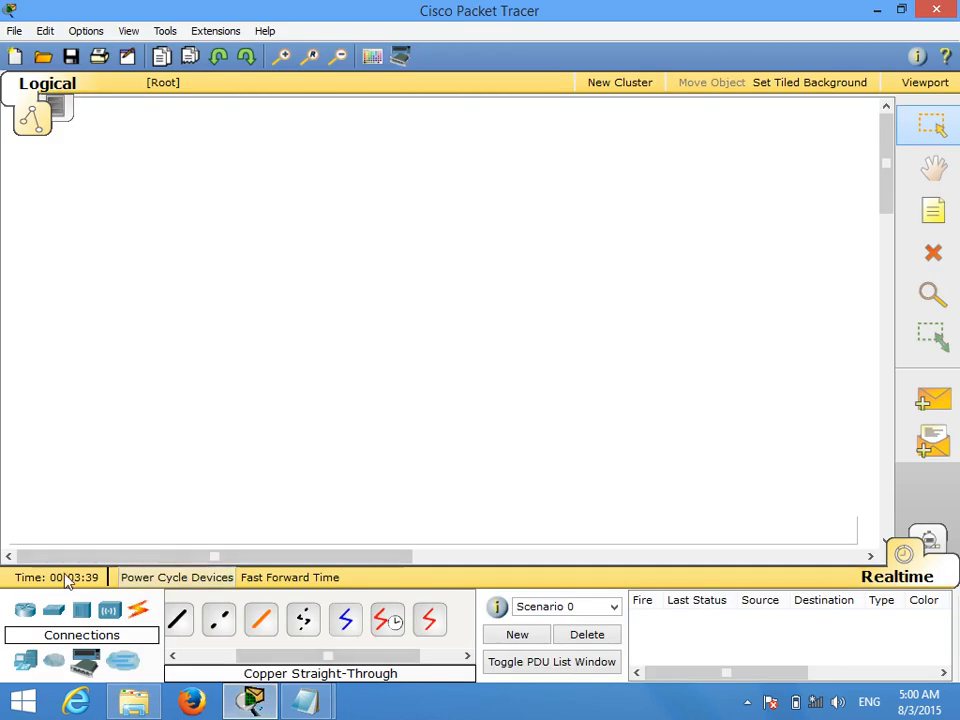
pyautogui.click(25, 610)
pyautogui.click(185, 617)
pyautogui.click(116, 200)
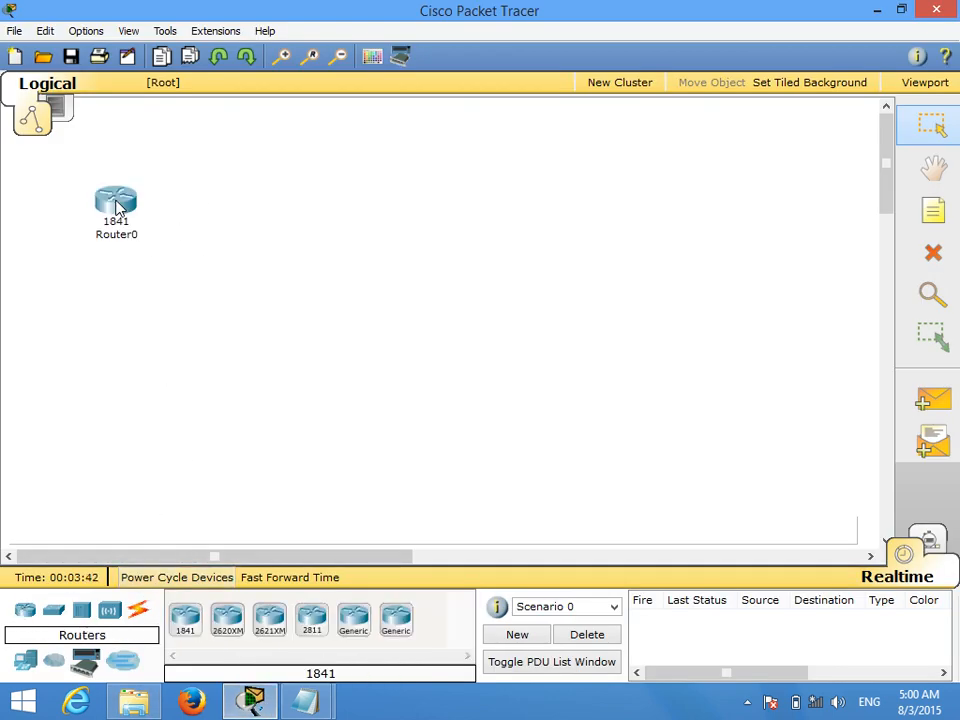
pyautogui.click(185, 617)
pyautogui.click(317, 218)
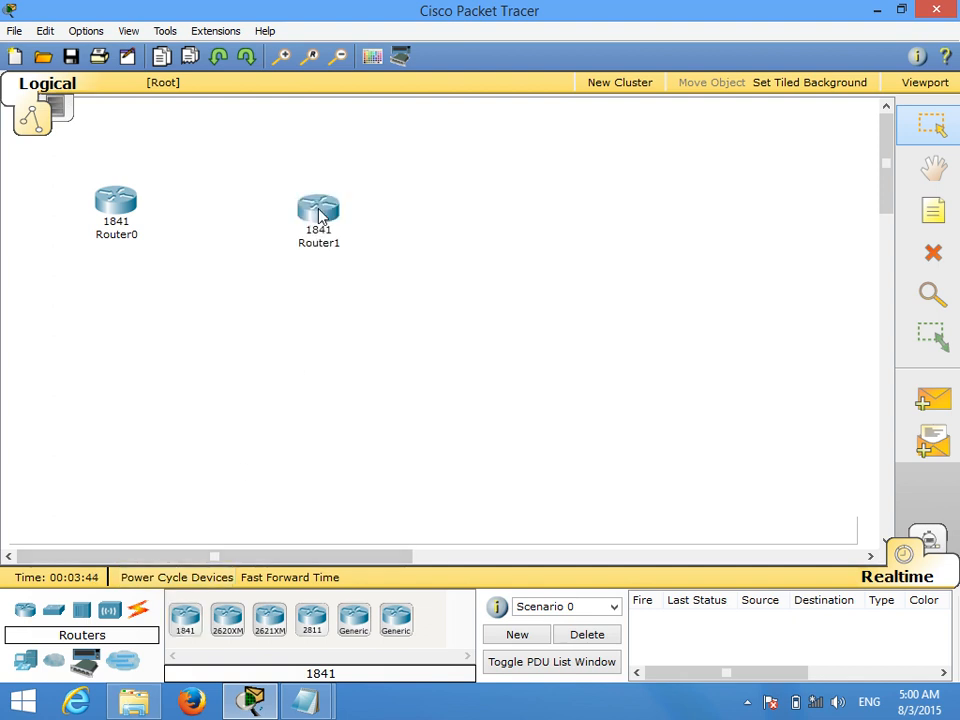
# - Place two 2950-24 switches, one below each router
pyautogui.click(53, 610)
pyautogui.click(188, 620)
pyautogui.click(97, 345)
pyautogui.click(188, 620)
pyautogui.click(303, 336)
# - Power off Router0 and install a WIC-1T module in its empty slot beside the power switch
pyautogui.click(118, 198)
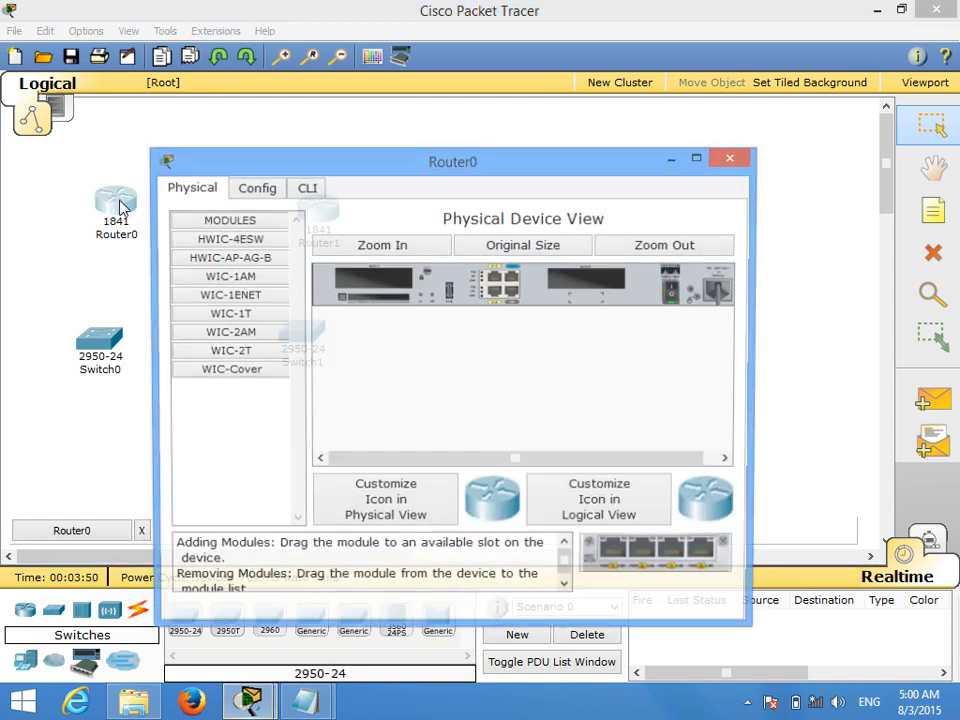
pyautogui.moveTo(227, 315); pyautogui.dragTo(590, 285)
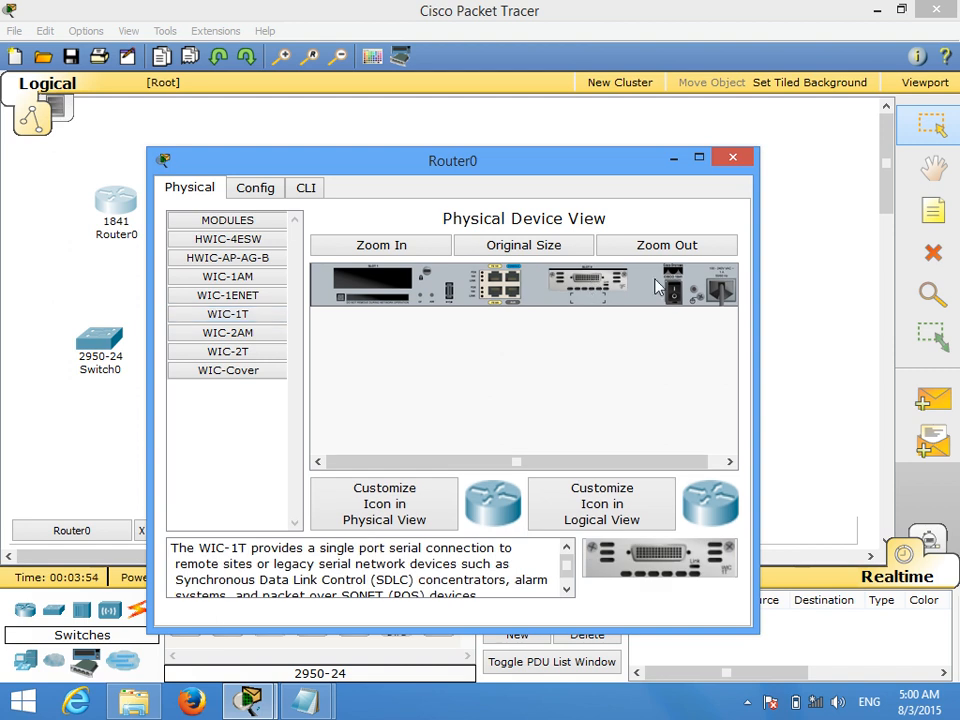
pyautogui.click(734, 157)
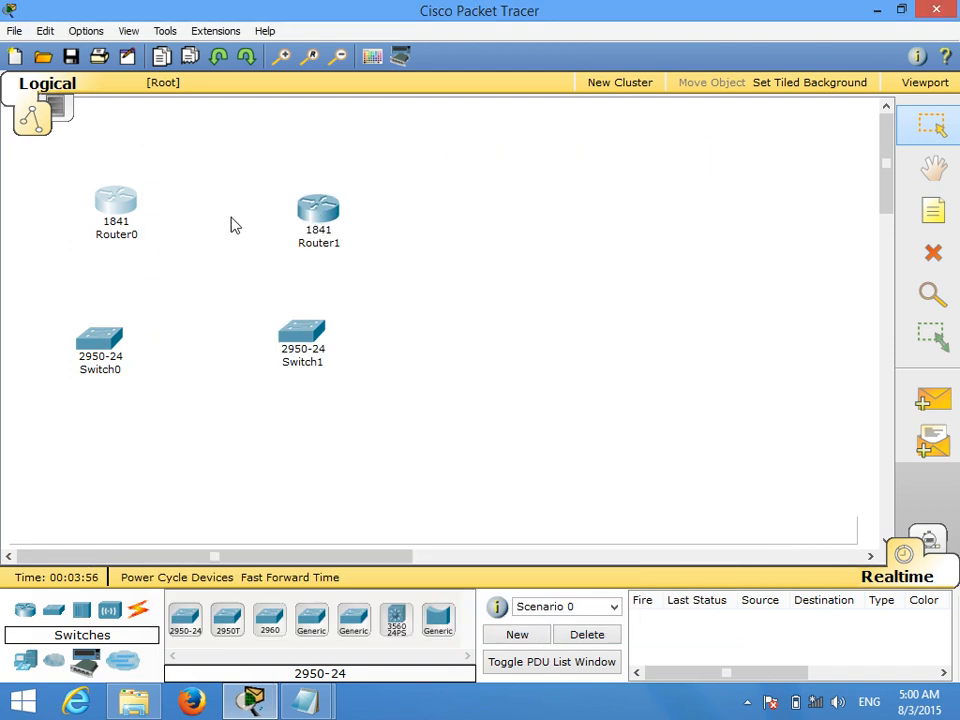
# - Power off Router1 and install a WIC-1T module in its empty slot beside the power switch
pyautogui.click(318, 210)
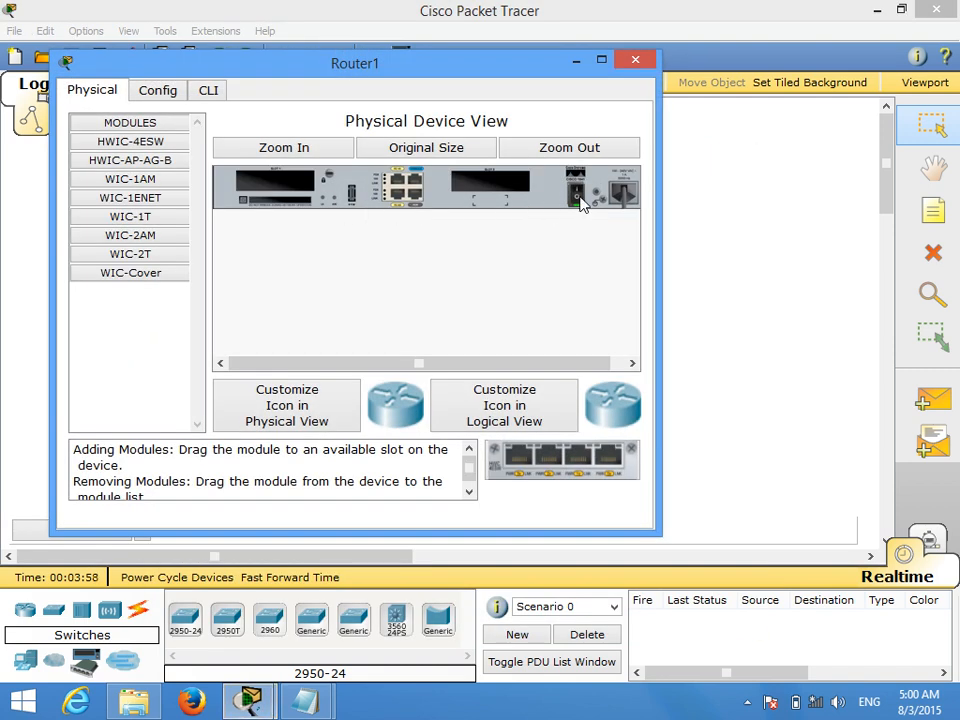
pyautogui.moveTo(130, 216); pyautogui.dragTo(490, 190)
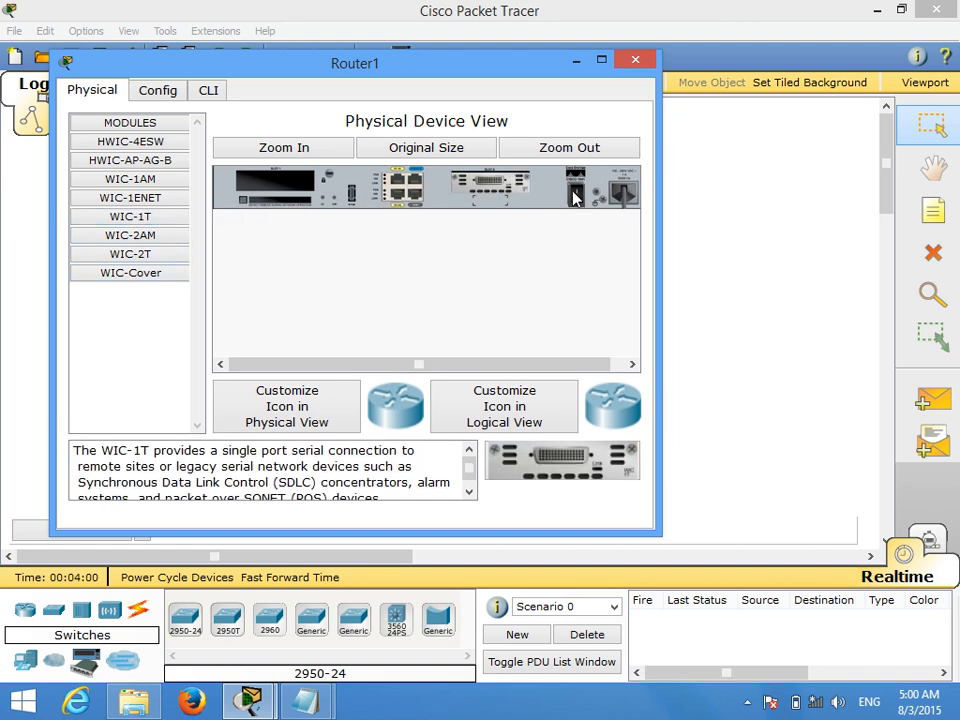
pyautogui.click(635, 60)
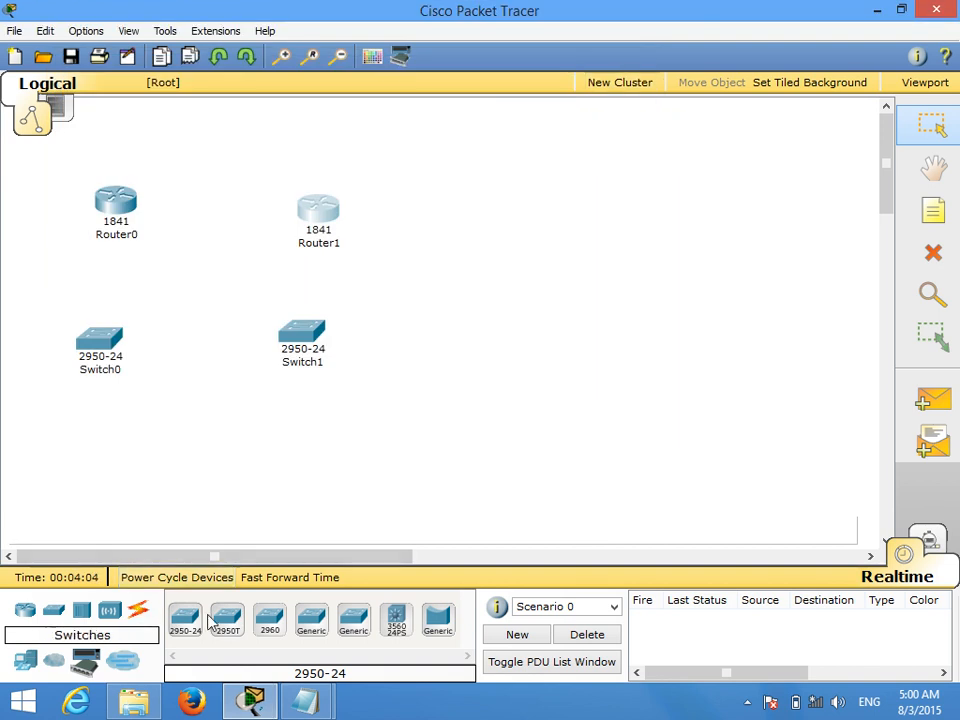
# - Connect Router0 to Router1 with a Serial DCE cable between their serial ports, starting from Router0
pyautogui.click(139, 611)
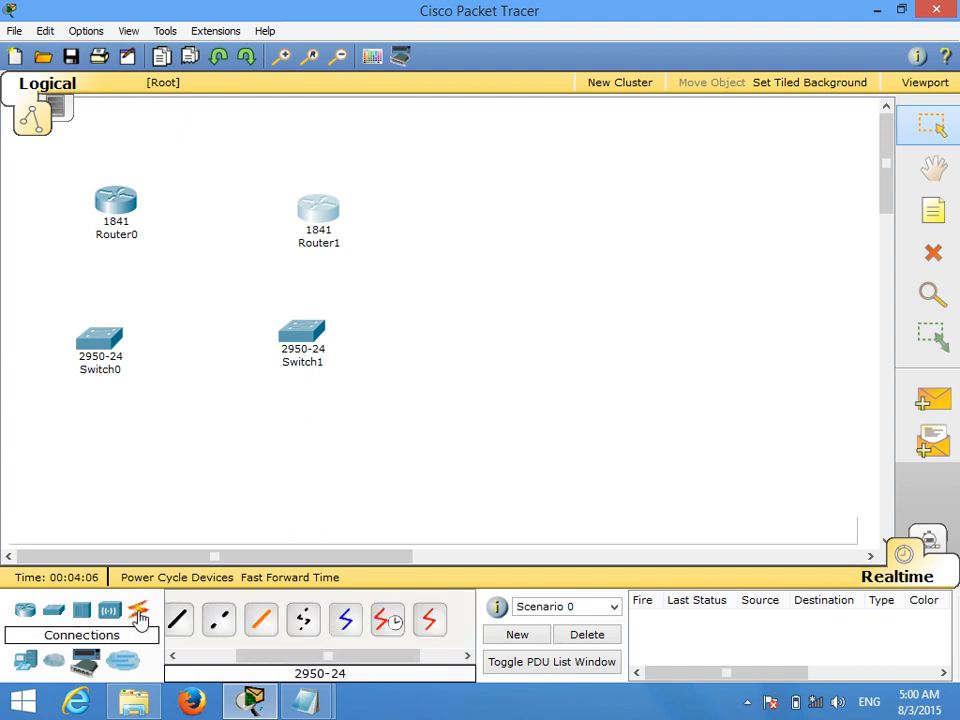
pyautogui.click(388, 622)
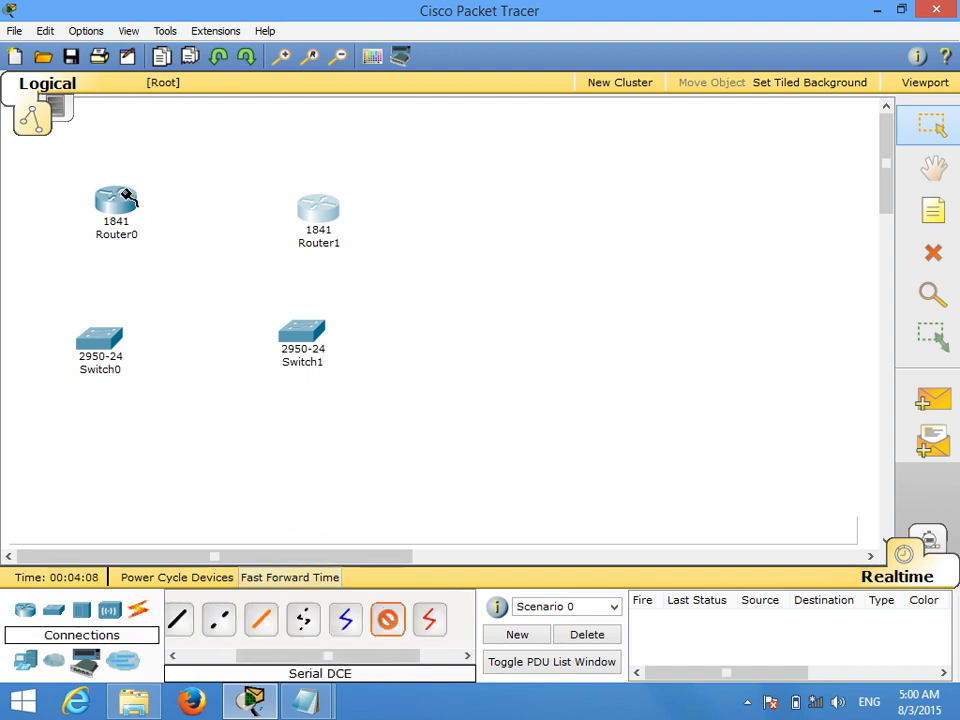
pyautogui.click(117, 190)
pyautogui.click(160, 262)
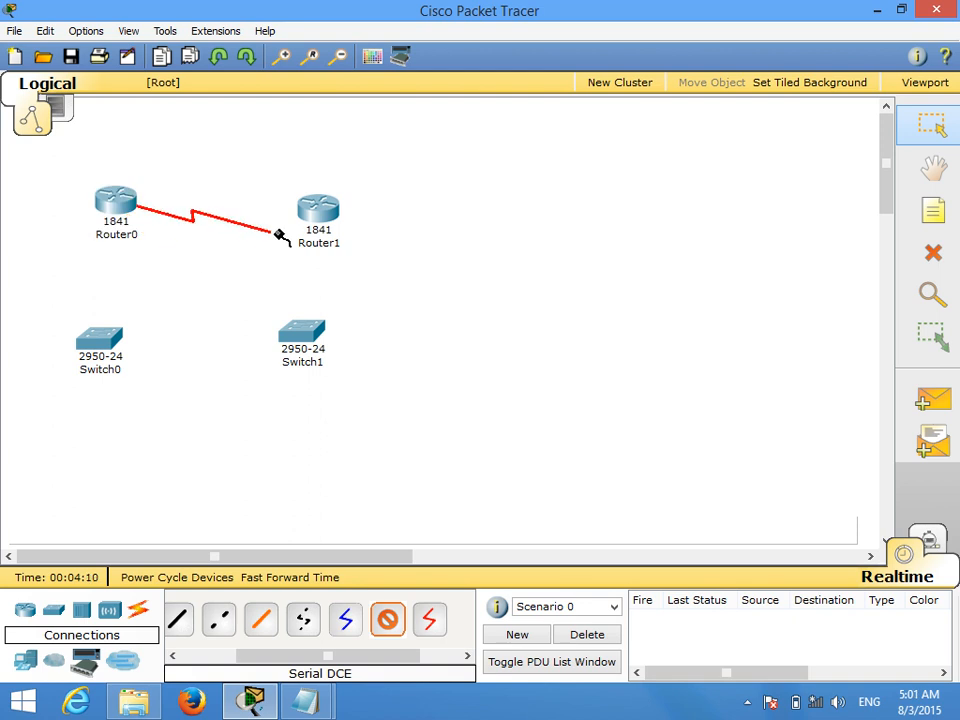
pyautogui.click(317, 214)
pyautogui.click(304, 268)
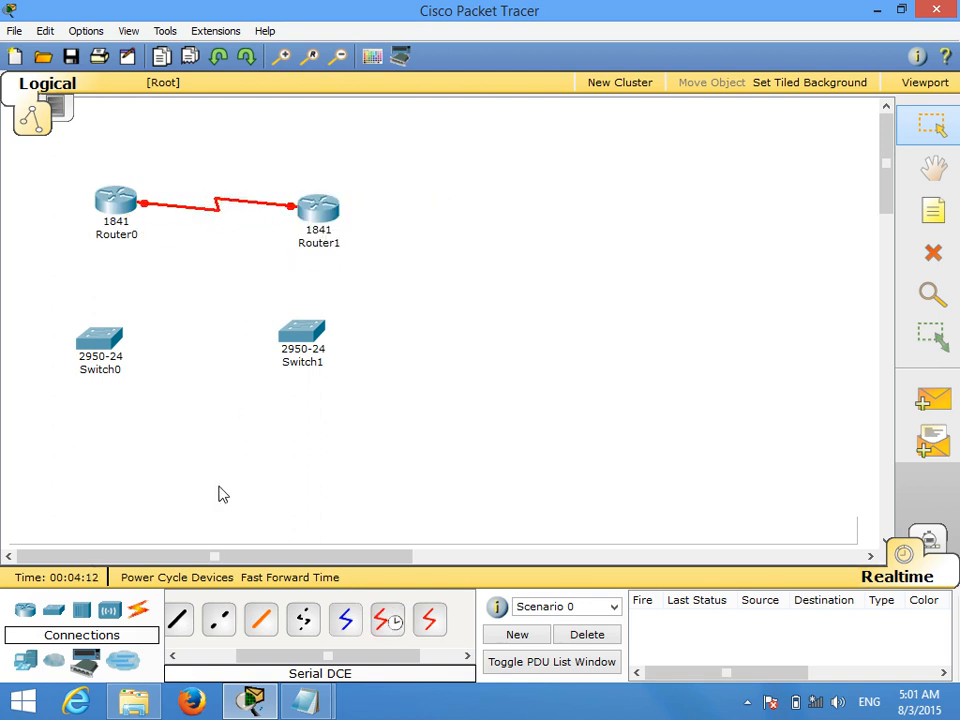
# - Connect Router0's FastEthernet0/0 port to Switch0 with a copper straight-through cable
pyautogui.click(177, 620)
pyautogui.click(117, 207)
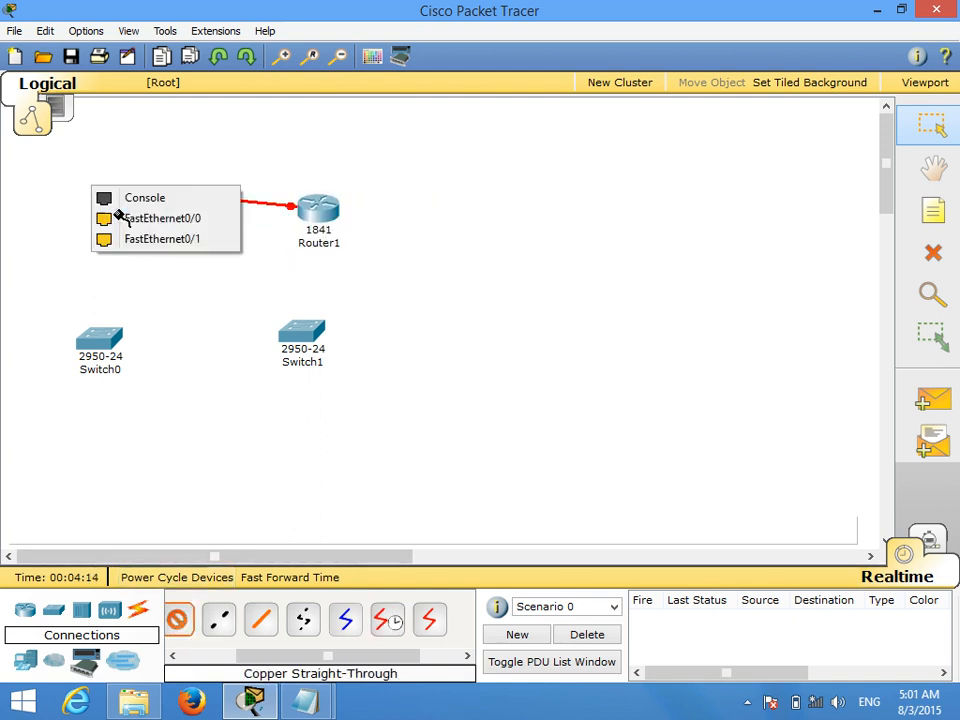
pyautogui.click(150, 219)
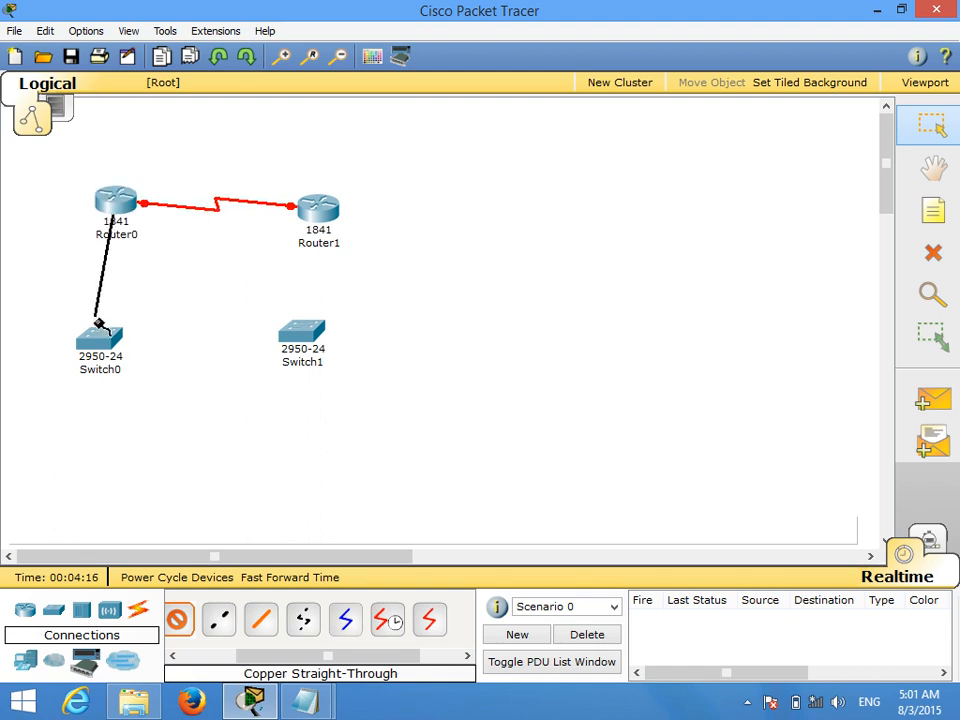
pyautogui.click(98, 338)
pyautogui.click(160, 232)
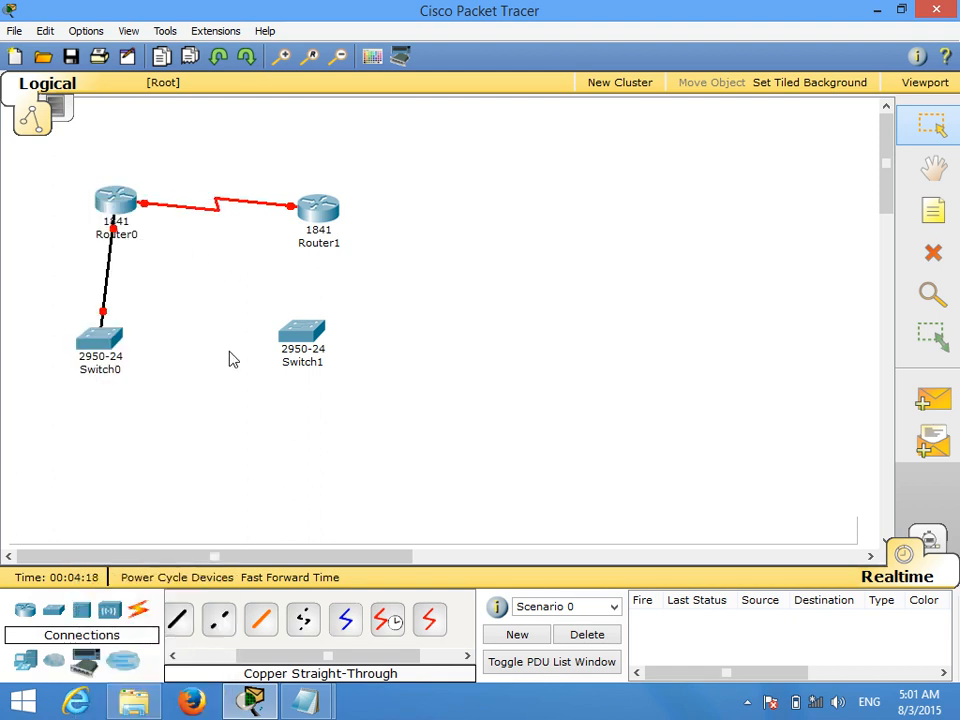
# - Connect Router1 to FastEthernet0/1 on Switch1 with a copper straight-through cable
pyautogui.click(178, 620)
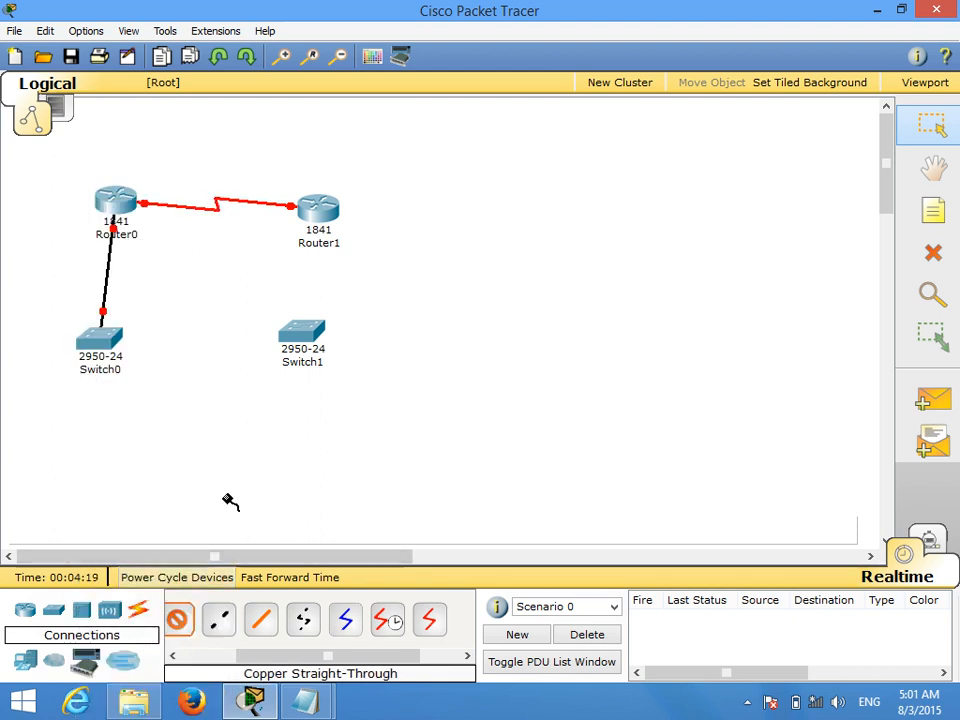
pyautogui.click(318, 210)
pyautogui.click(328, 225)
pyautogui.click(311, 335)
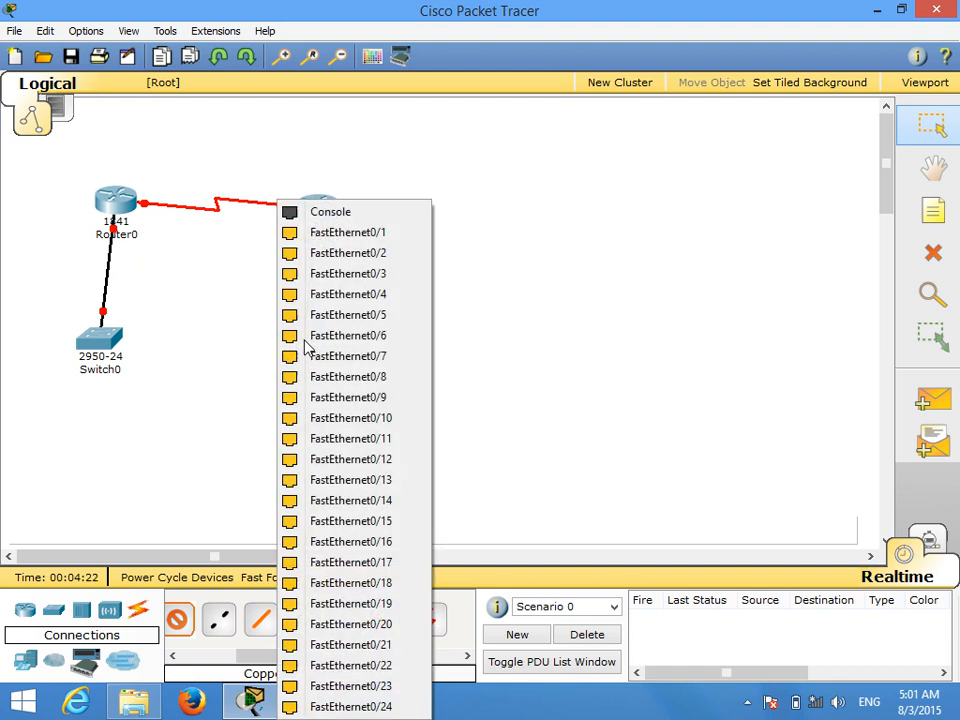
pyautogui.click(358, 236)
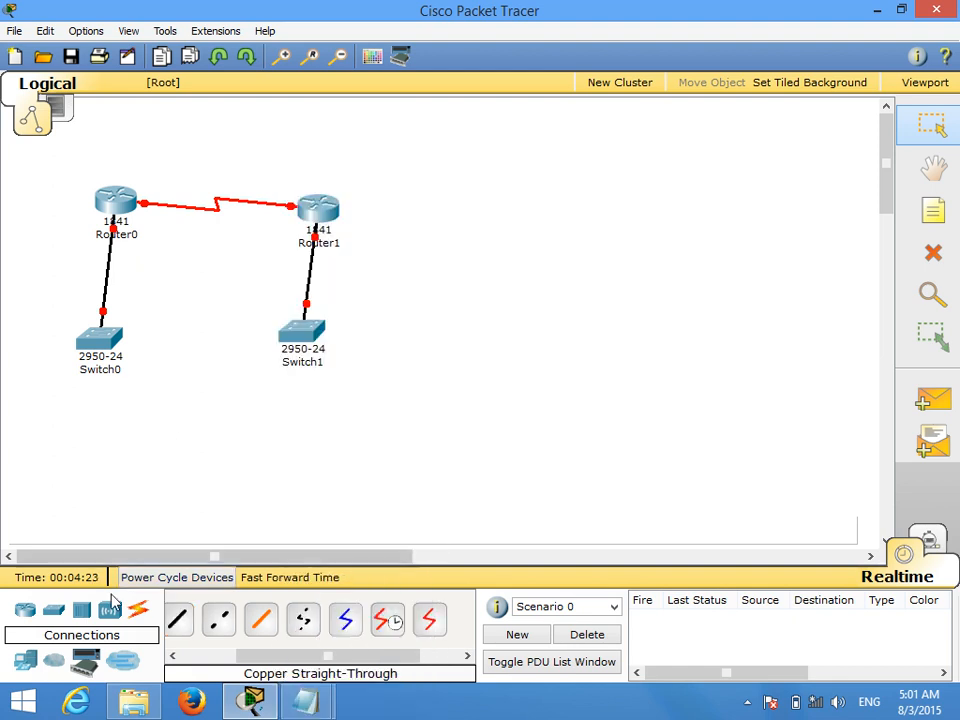
# - Place four generic PCs in the workspace, two below Switch0 and two below Switch1
pyautogui.click(25, 660)
pyautogui.click(64, 452)
pyautogui.click(132, 467)
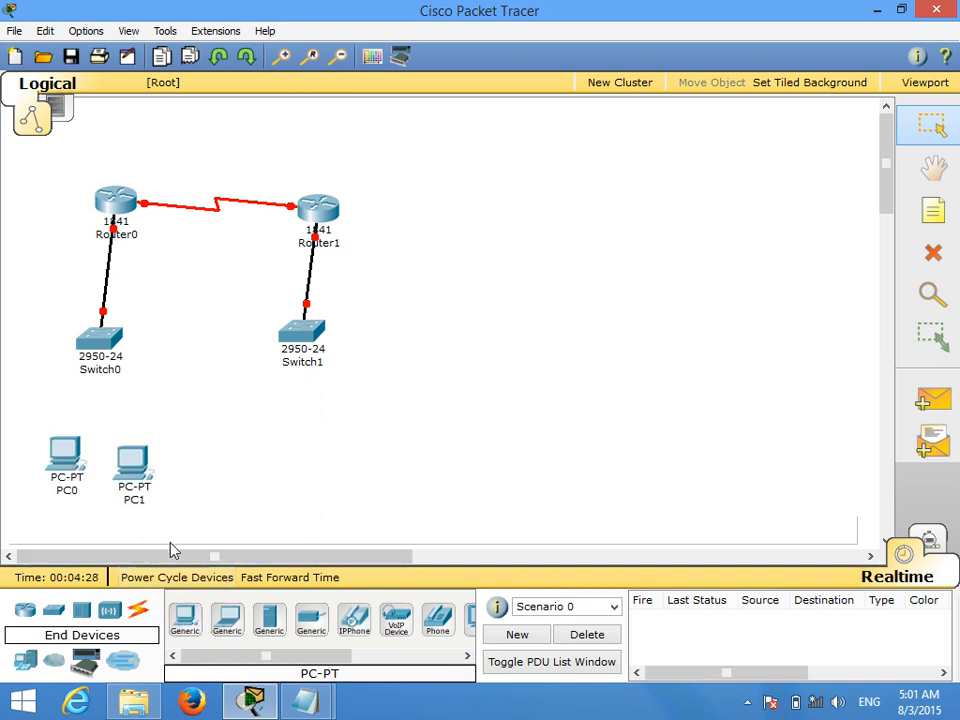
pyautogui.click(185, 620)
pyautogui.click(294, 455)
pyautogui.click(184, 620)
pyautogui.click(354, 450)
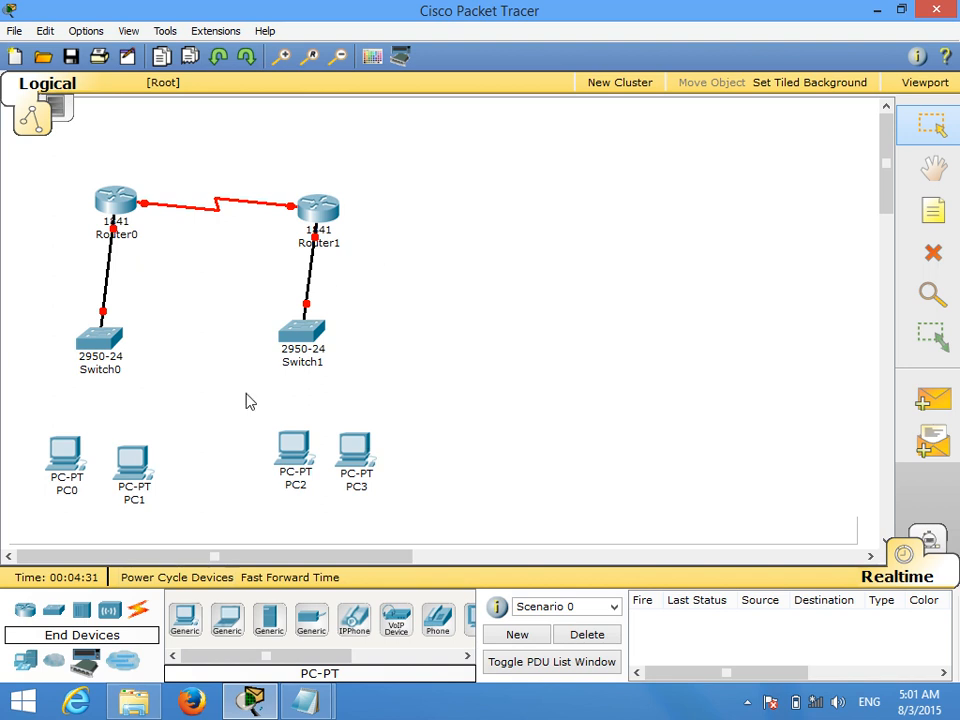
# - Connect PC0 and PC1 to Switch0 with copper straight-through cables, using the switch's FastEthernet0/3 port for PC1
pyautogui.click(138, 609)
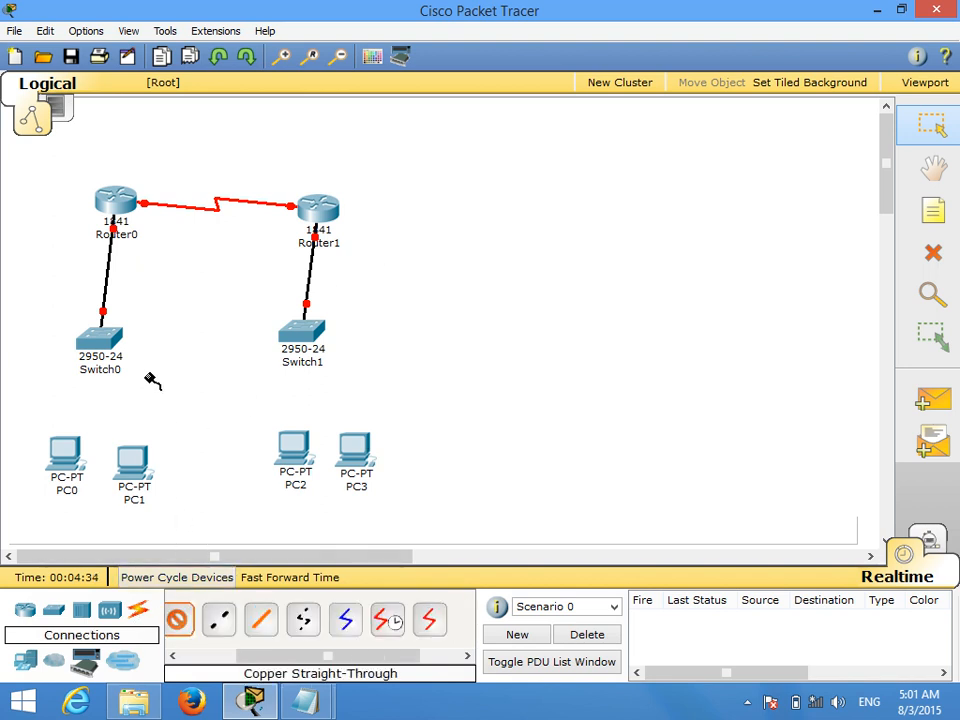
pyautogui.click(100, 340)
pyautogui.click(128, 256)
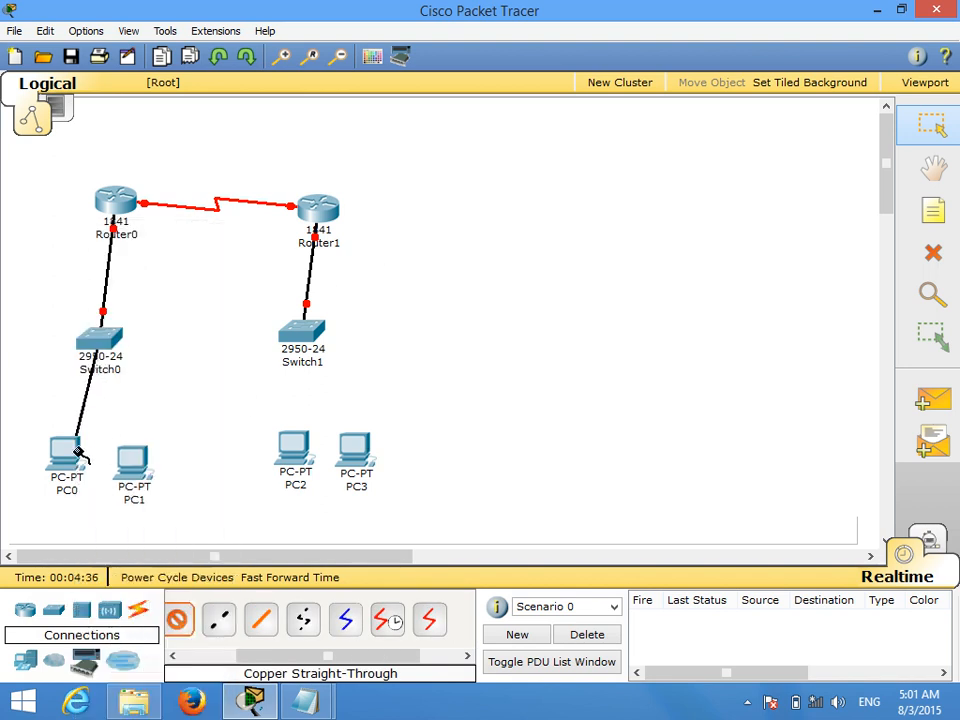
pyautogui.click(66, 452)
pyautogui.click(108, 469)
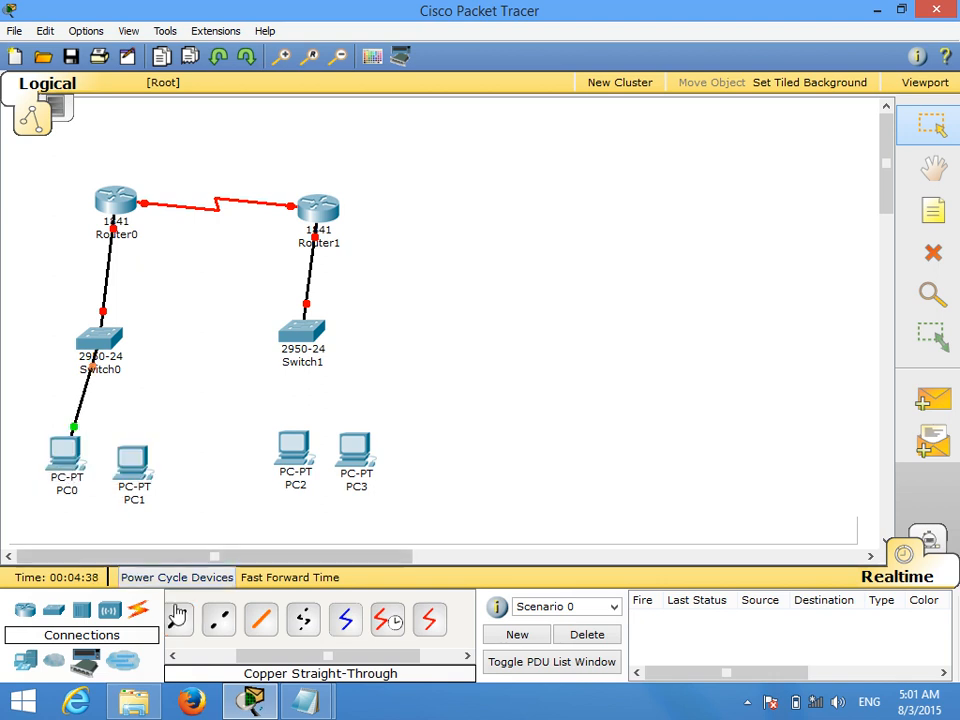
pyautogui.click(218, 619)
pyautogui.click(100, 338)
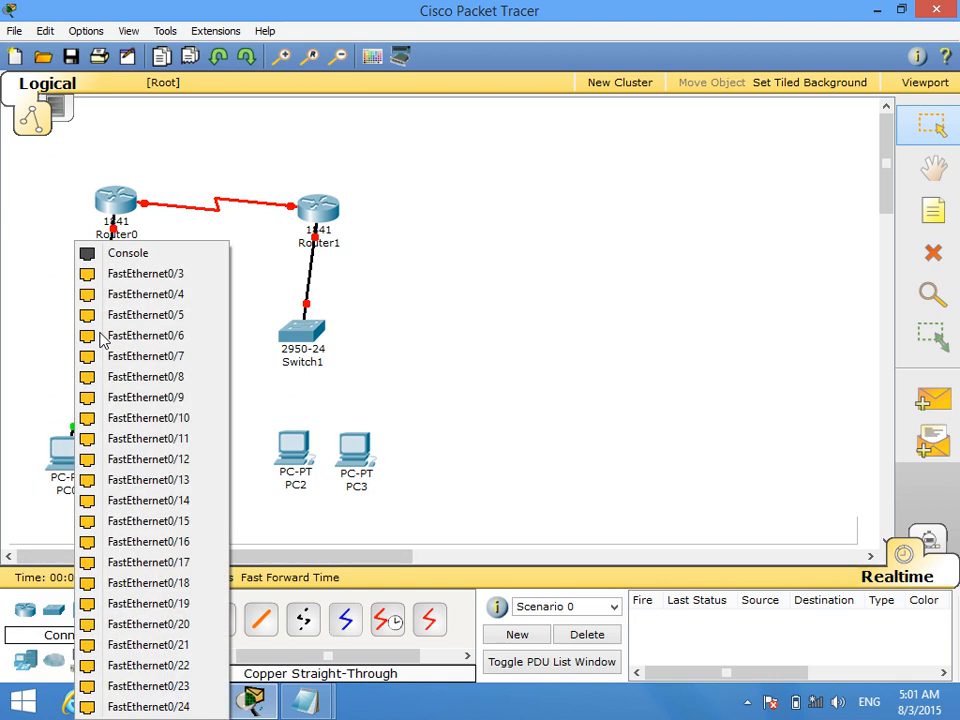
pyautogui.click(129, 274)
pyautogui.click(133, 458)
pyautogui.click(148, 478)
# - Connect PC2 and PC3 to Switch1 with copper straight-through cables, using the switch's FastEthernet0/3 port for PC3
pyautogui.click(218, 619)
pyautogui.click(297, 337)
pyautogui.click(300, 253)
pyautogui.click(295, 450)
pyautogui.click(309, 463)
pyautogui.click(218, 619)
pyautogui.click(305, 333)
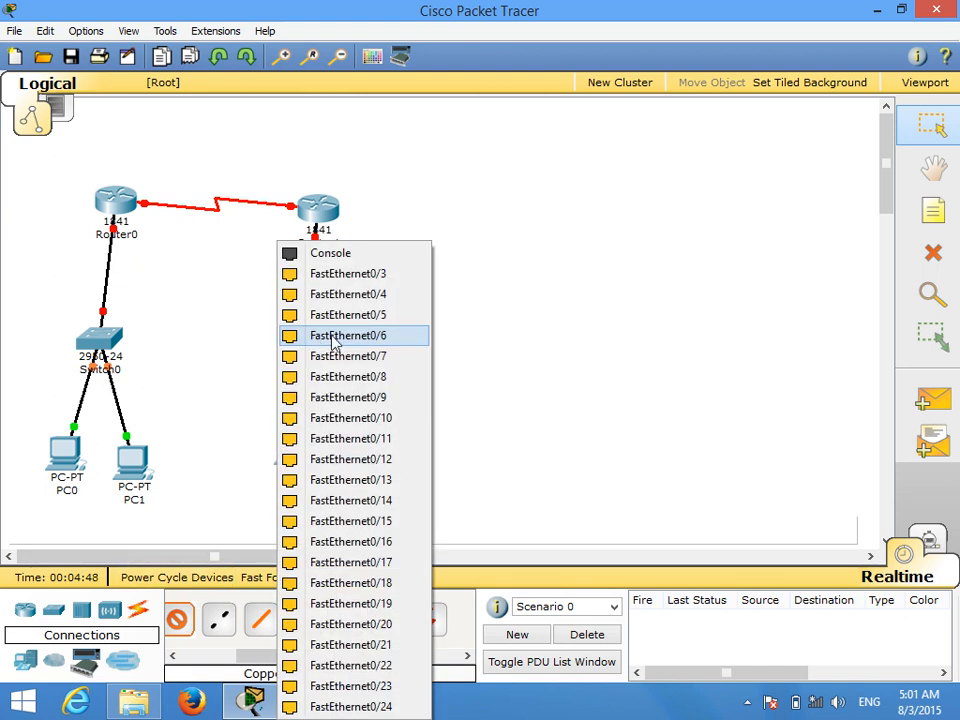
pyautogui.click(354, 272)
pyautogui.click(352, 445)
pyautogui.click(362, 463)
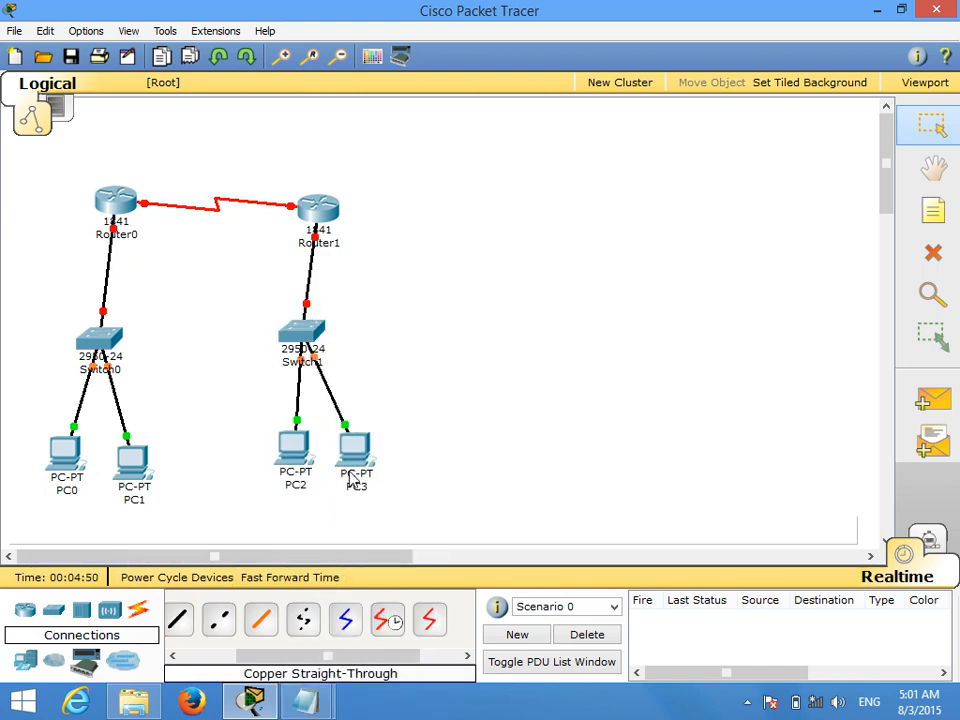
# - Give PC0 the static IP address 192.168.0.1, subnet mask 255.255.255.0 and default gateway 192.168.0.254
pyautogui.click(65, 455)
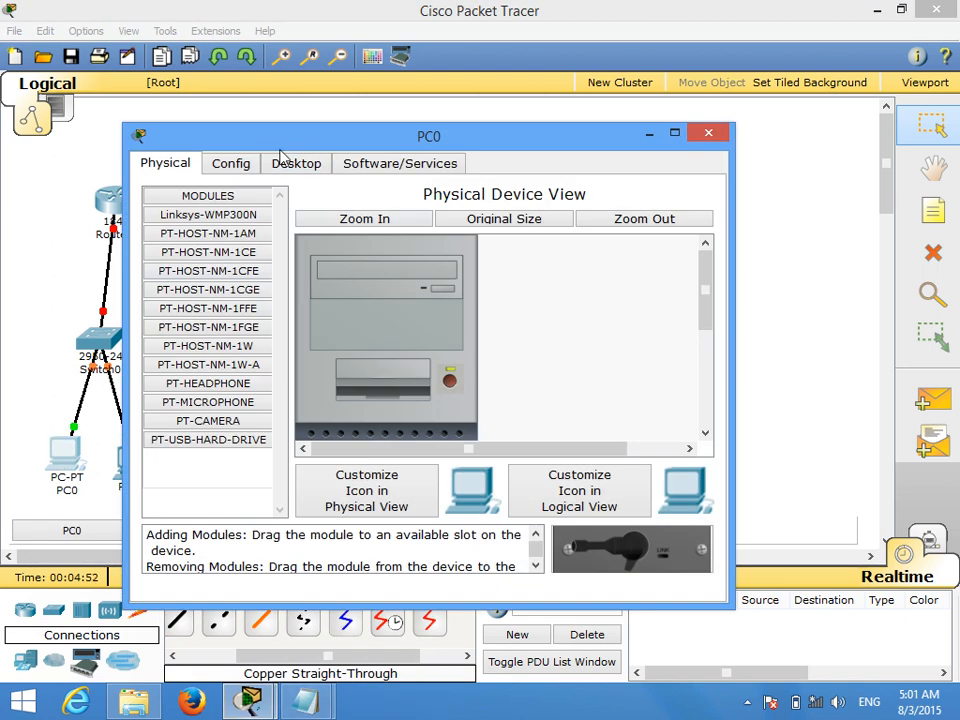
pyautogui.click(296, 163)
pyautogui.click(207, 250)
pyautogui.click(321, 338)
pyautogui.write('192.168')
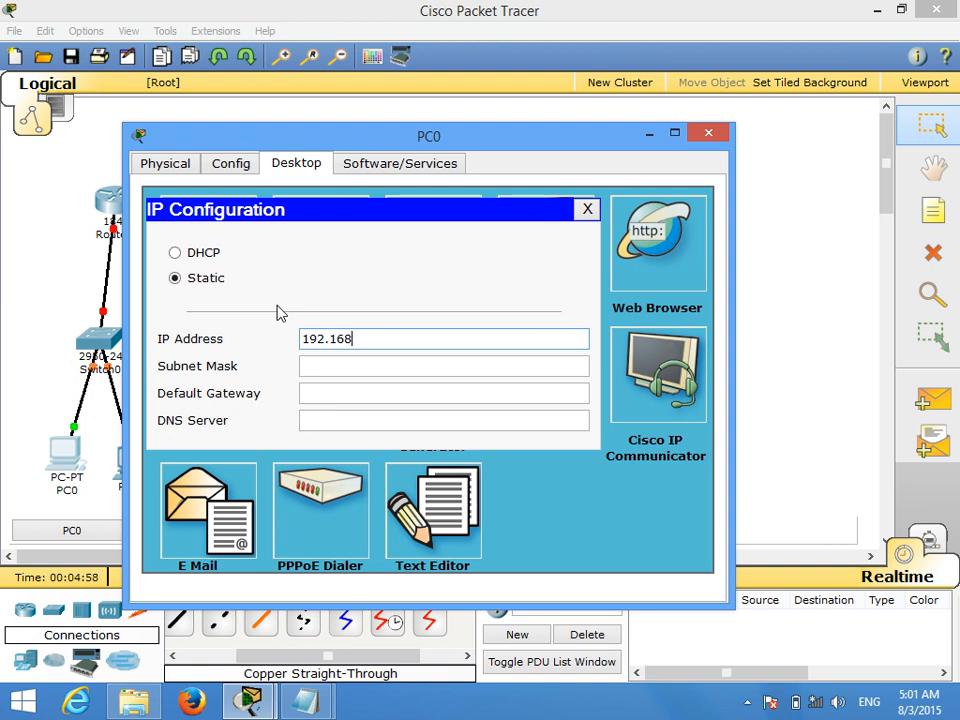
pyautogui.write('.0.1')
pyautogui.click(316, 363)
pyautogui.click(330, 395)
pyautogui.write('192.168.0.254')
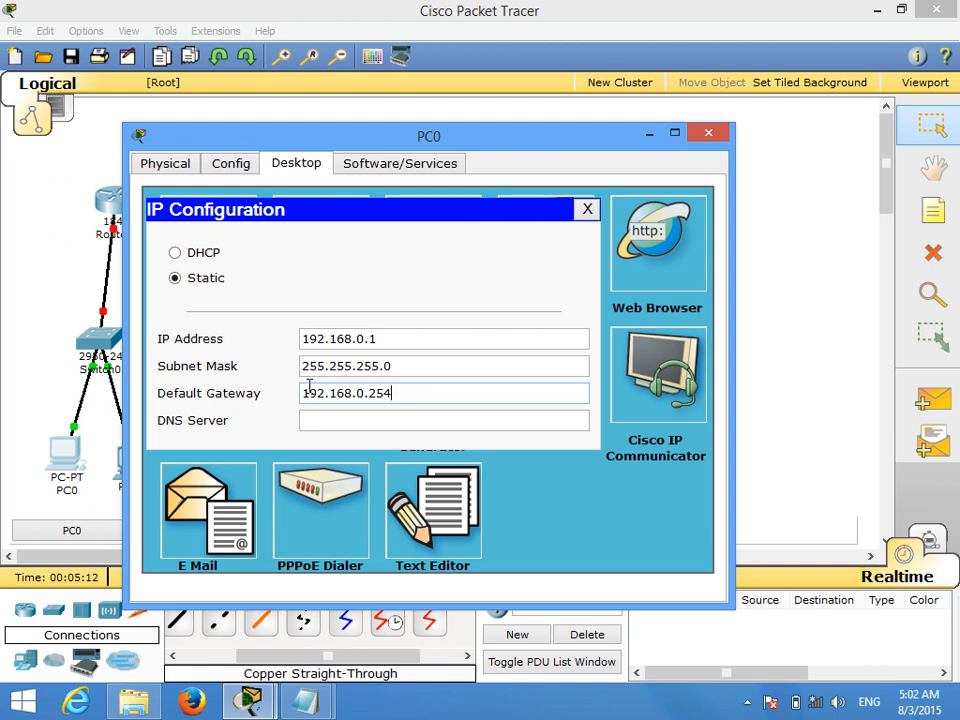
pyautogui.click(708, 133)
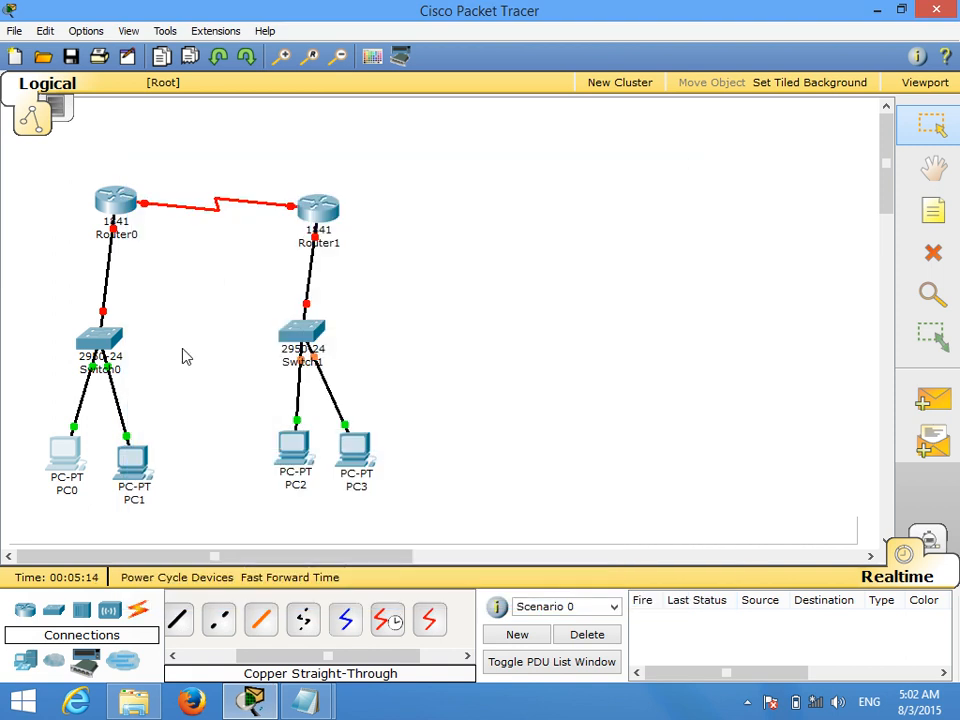
# - Give PC1 the static IP address 192.168.0.2, subnet mask 255.255.255.0 and default gateway 192.168.0.254
pyautogui.click(131, 462)
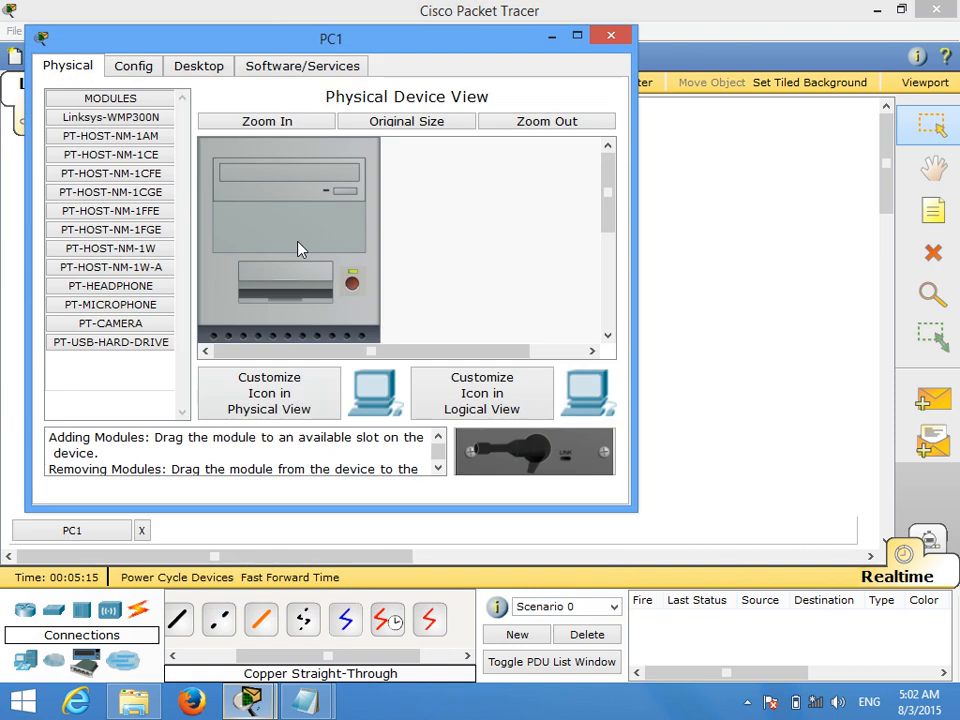
pyautogui.click(211, 66)
pyautogui.click(107, 156)
pyautogui.click(242, 244)
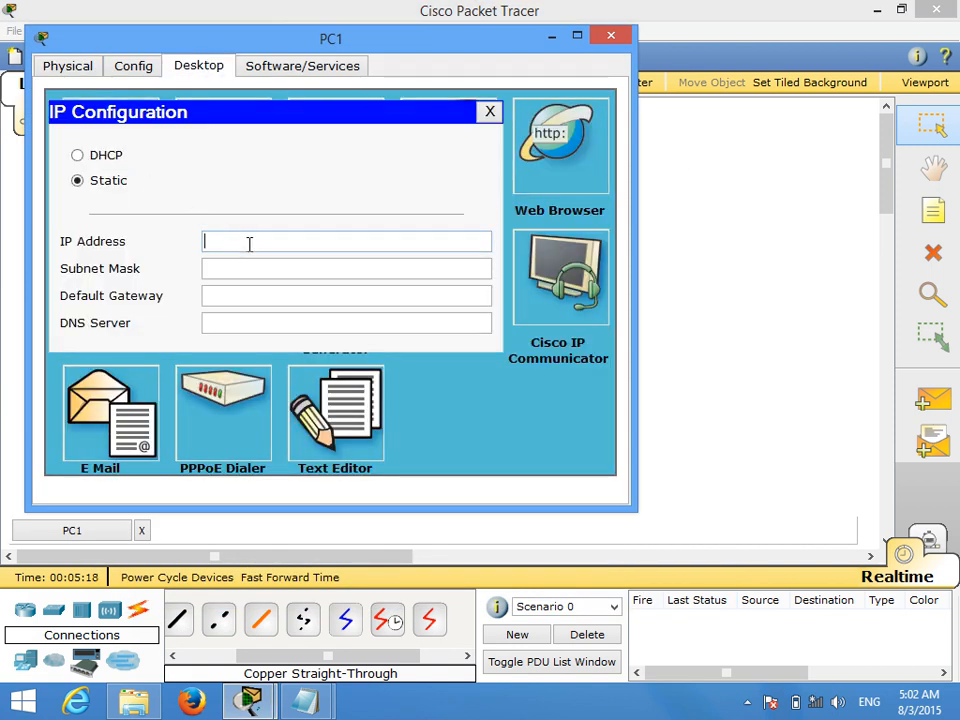
pyautogui.write('192.168.0.2')
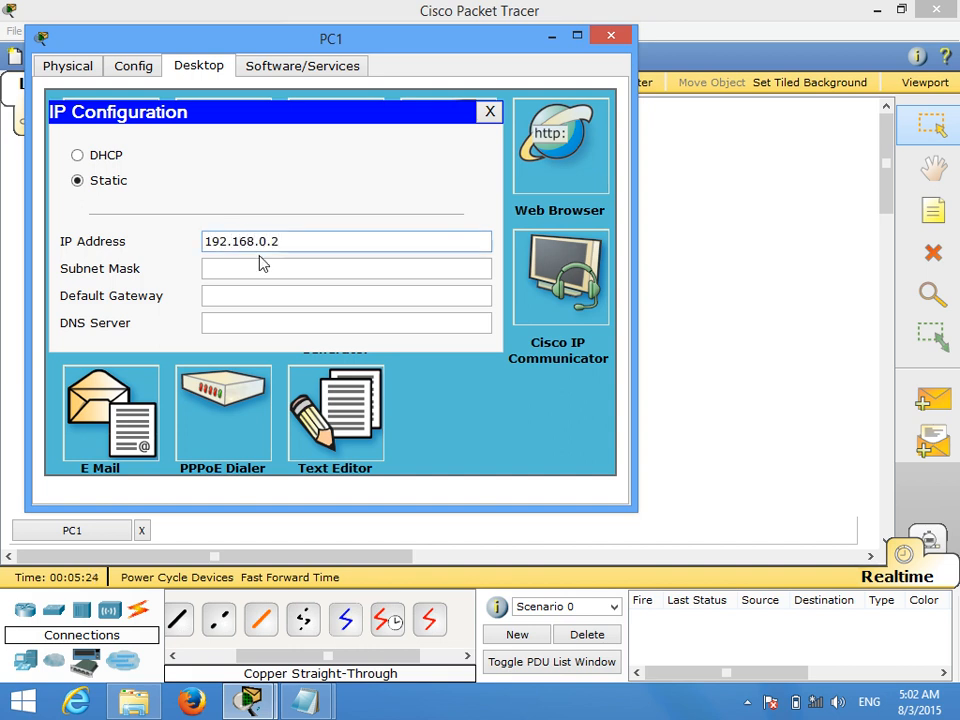
pyautogui.click(257, 269)
pyautogui.click(249, 296)
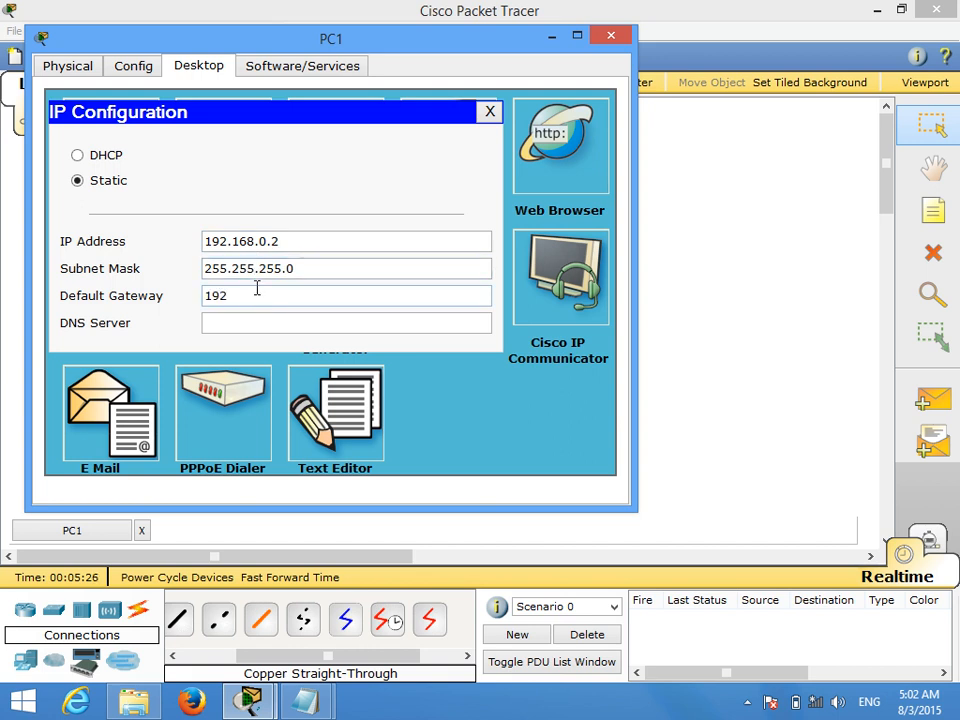
pyautogui.write('192.168.0.254')
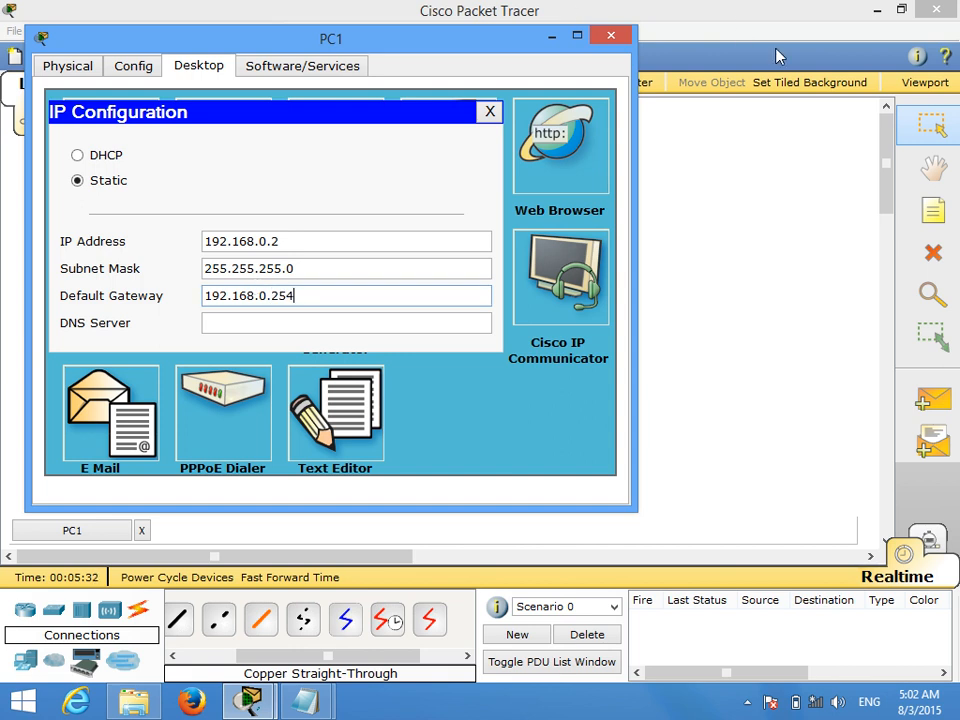
pyautogui.click(617, 42)
# - Give PC2 the static IP address 200.200.200.1, subnet mask 255.255.255.0 and default gateway 200.200.200.254
pyautogui.click(295, 449)
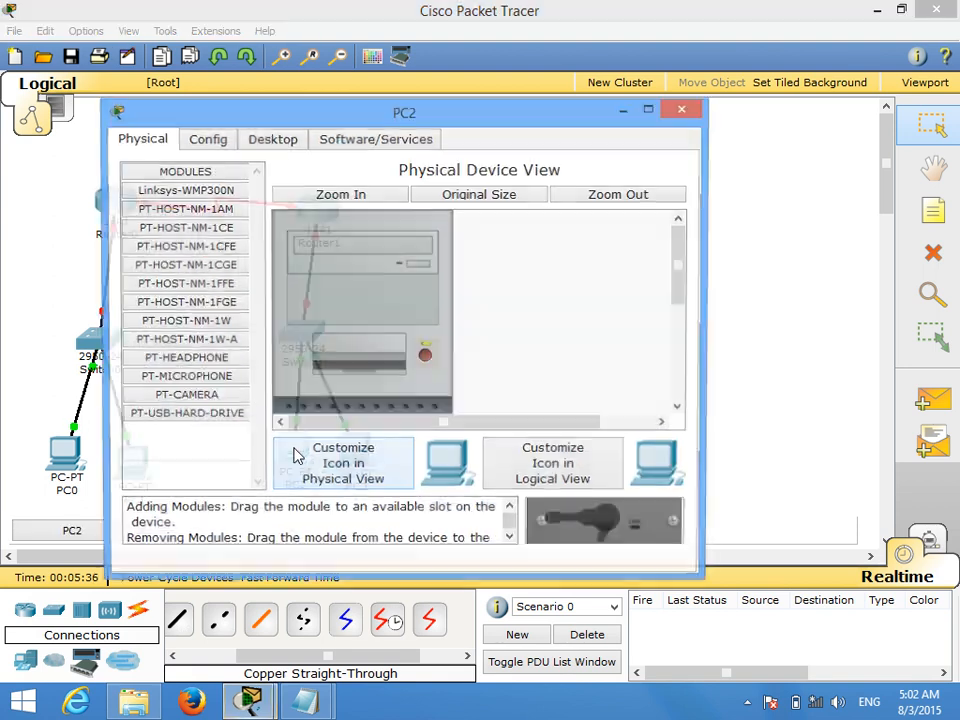
pyautogui.click(270, 141)
pyautogui.click(185, 213)
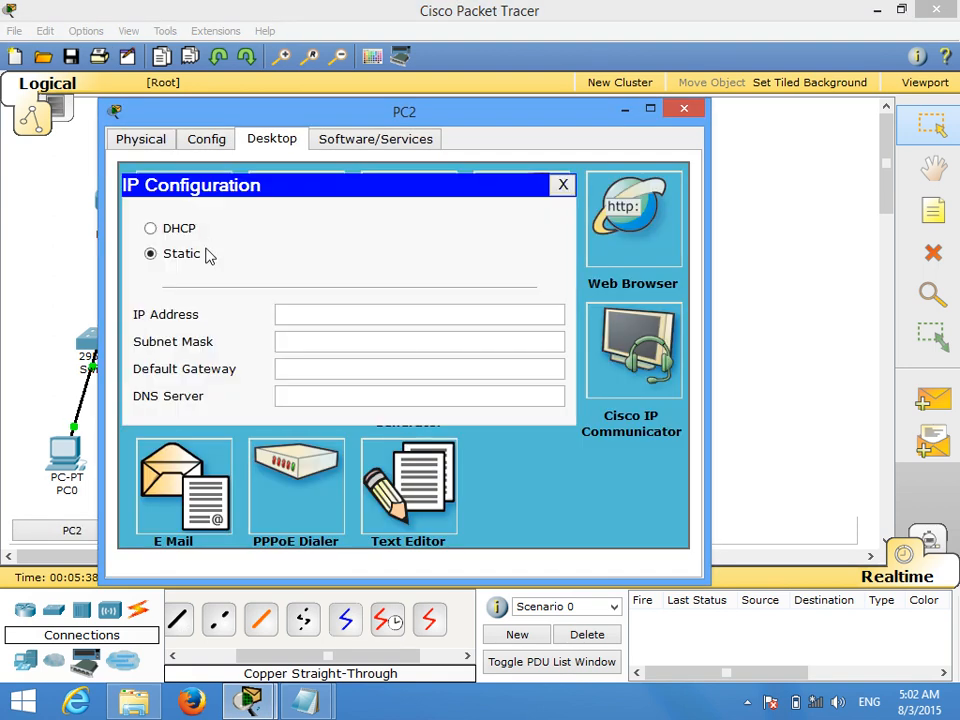
pyautogui.click(326, 306)
pyautogui.write('200.200.200.1')
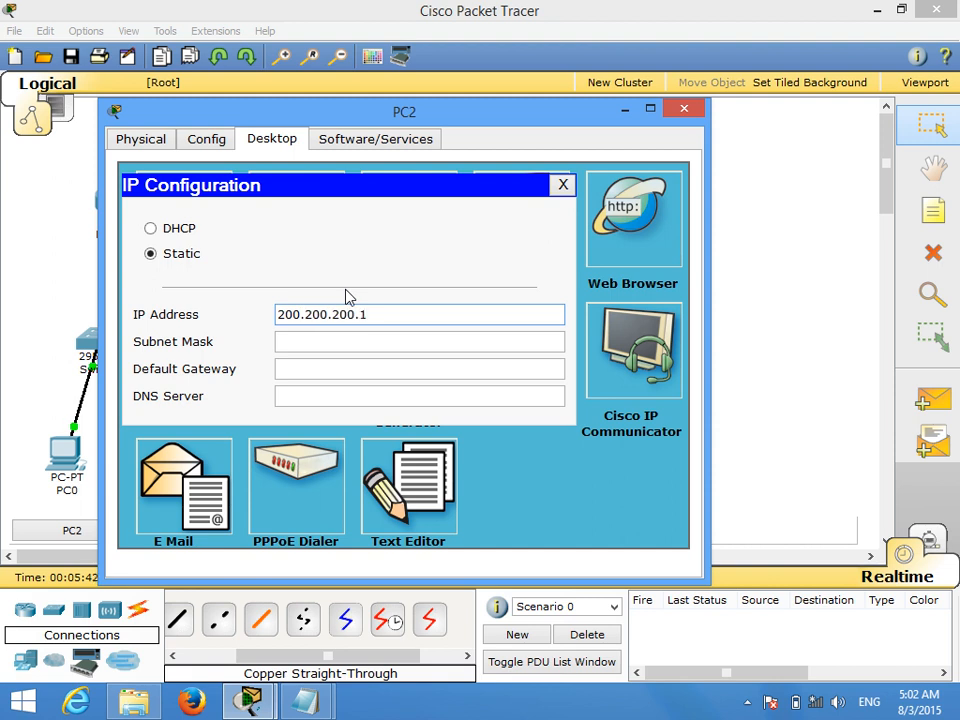
pyautogui.click(345, 341)
pyautogui.click(306, 377)
pyautogui.write('200.200.200.254')
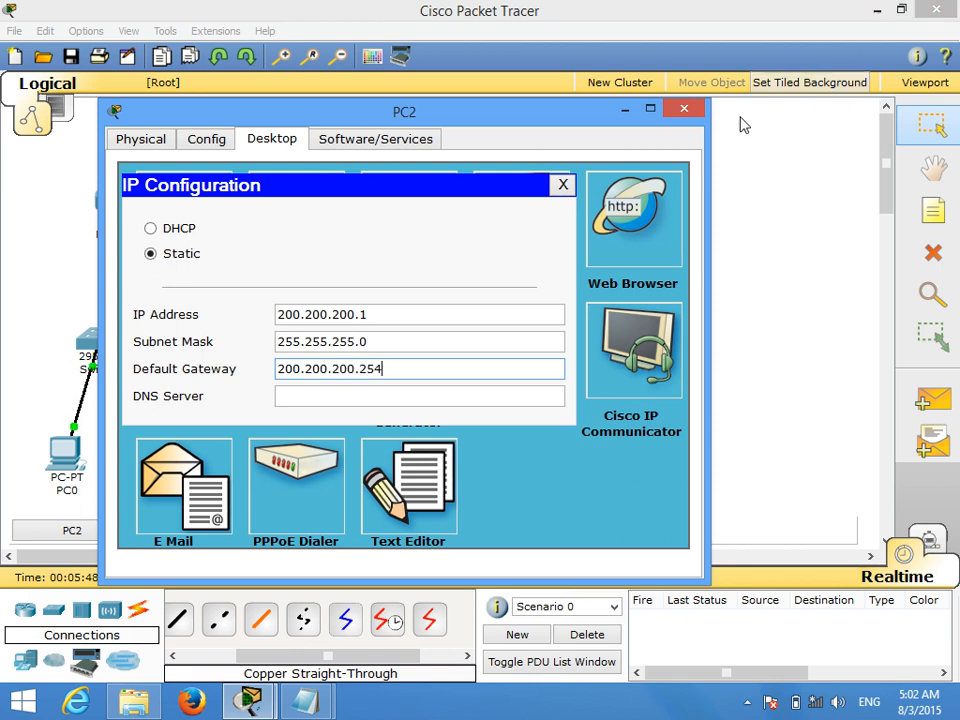
pyautogui.click(684, 108)
# - Give PC3 the static IP address 200.200.200.2 and subnet mask 255.255.255.0, and fill in its default gateway on the 200.200.200 network
pyautogui.click(357, 440)
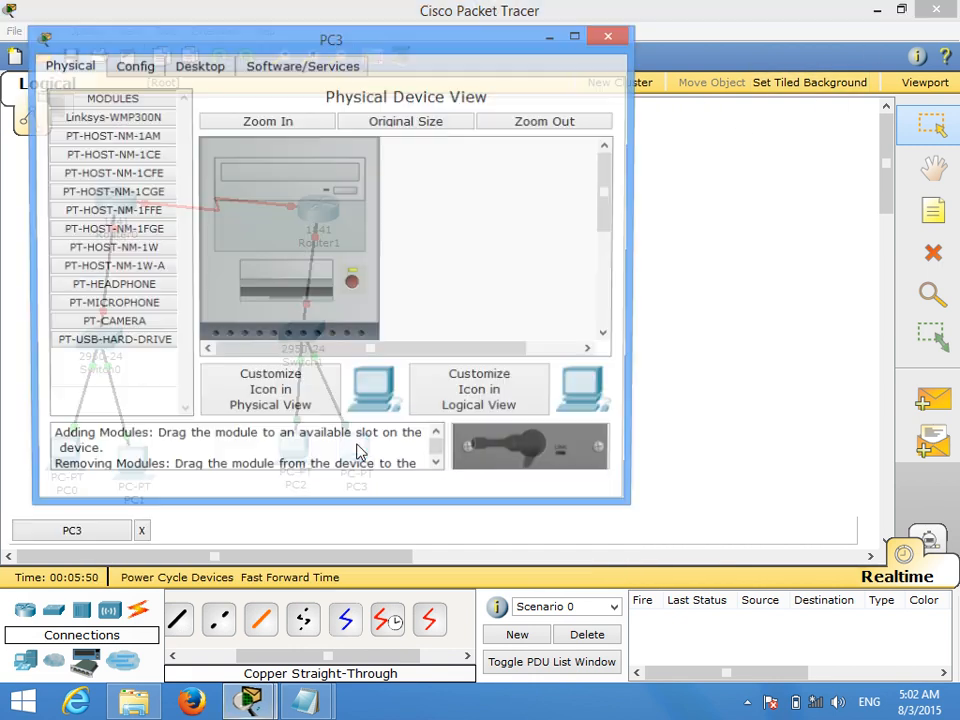
pyautogui.click(198, 67)
pyautogui.click(96, 100)
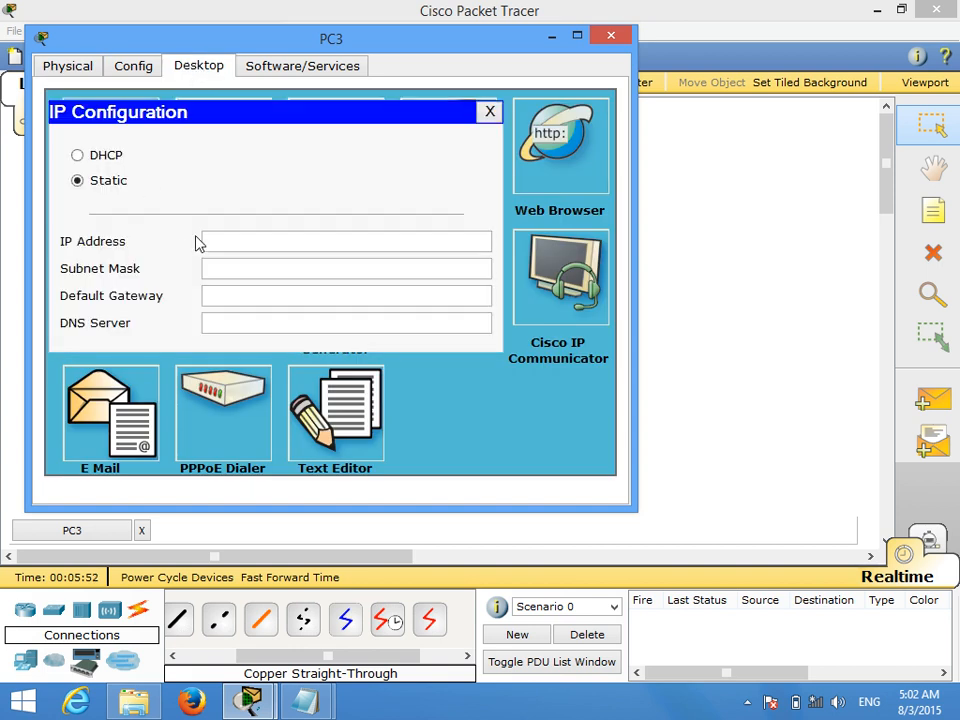
pyautogui.click(240, 241)
pyautogui.write('200')
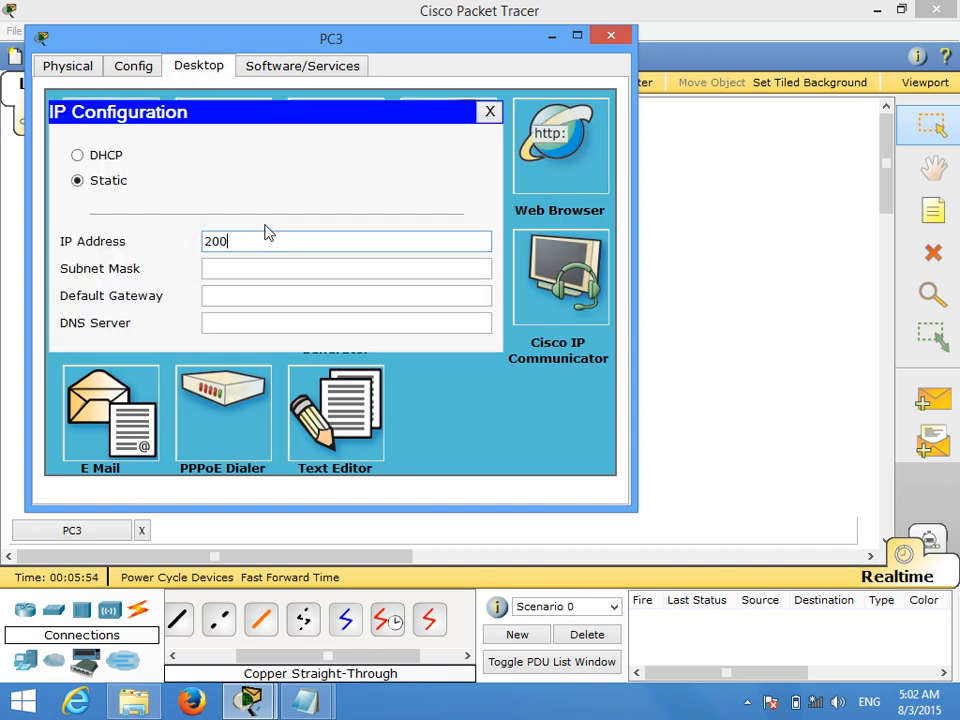
pyautogui.write('.200.200.2')
pyautogui.click(261, 269)
pyautogui.click(254, 292)
pyautogui.write('200.200.200.2')
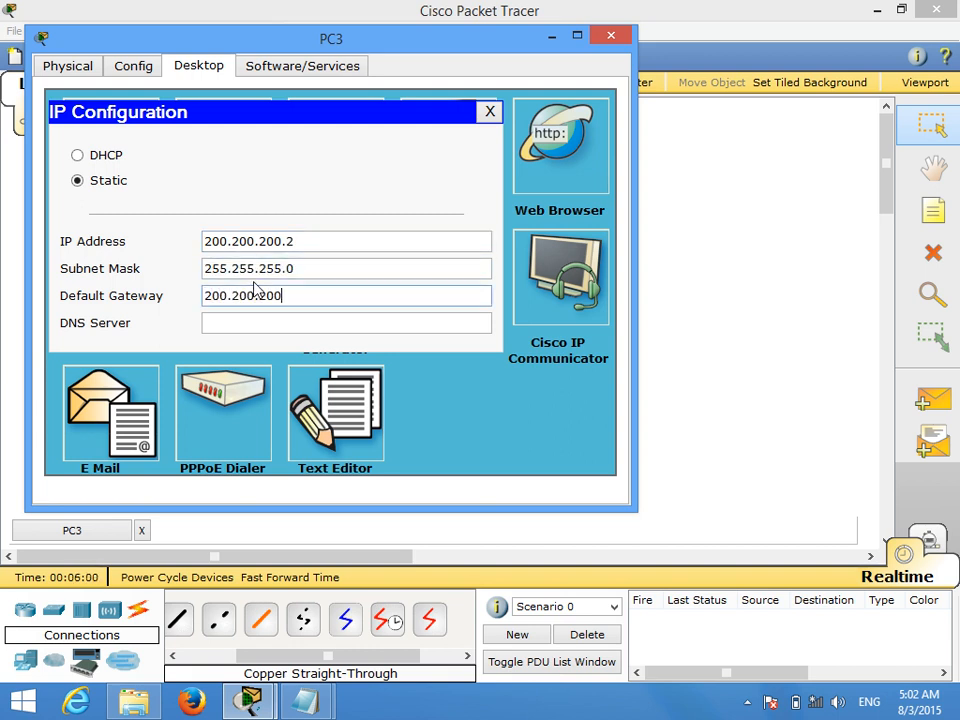
pyautogui.click(610, 36)
# - In Router0's command line, decline the initial configuration dialog and enter global configuration mode
pyautogui.click(112, 204)
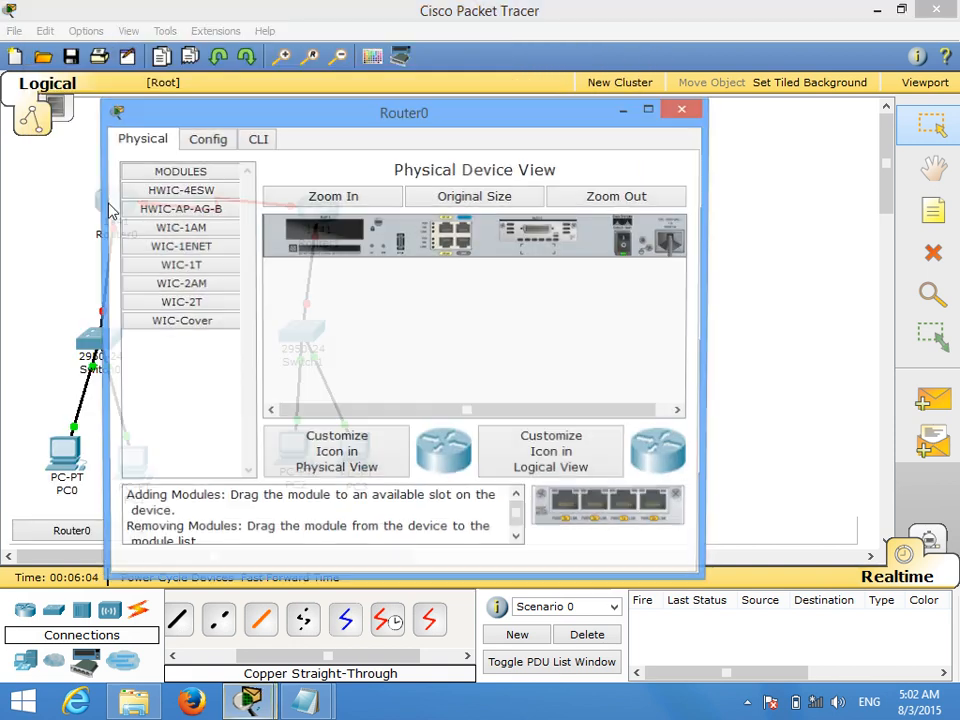
pyautogui.click(257, 139)
pyautogui.write('n')
pyautogui.press('Return')
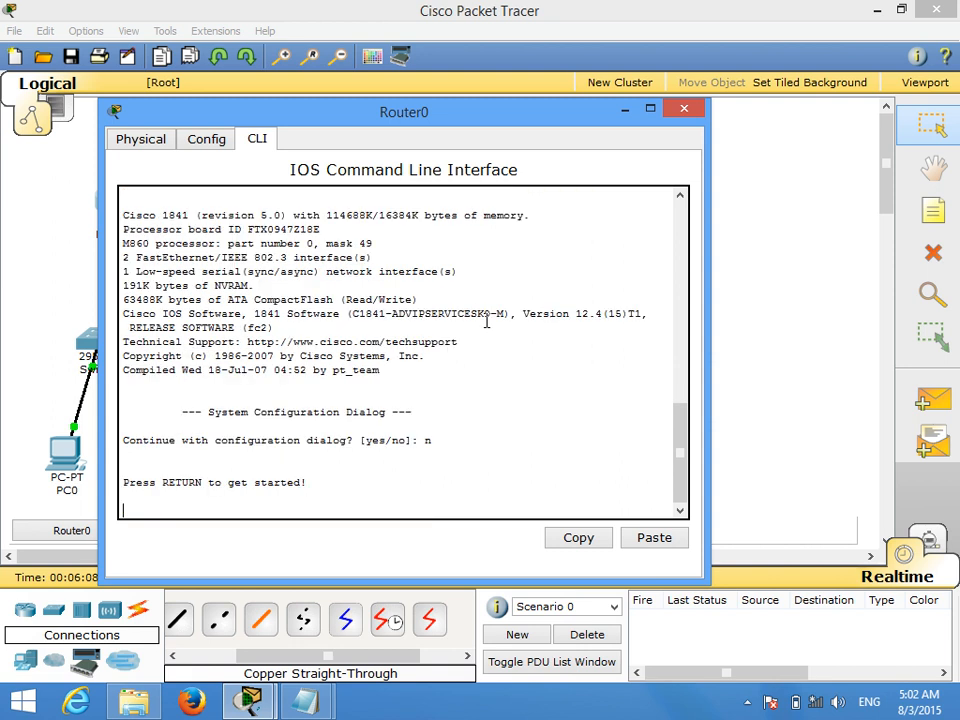
pyautogui.press('Return')
pyautogui.write('enable')
pyautogui.press('Return')
pyautogui.write('conf terina')
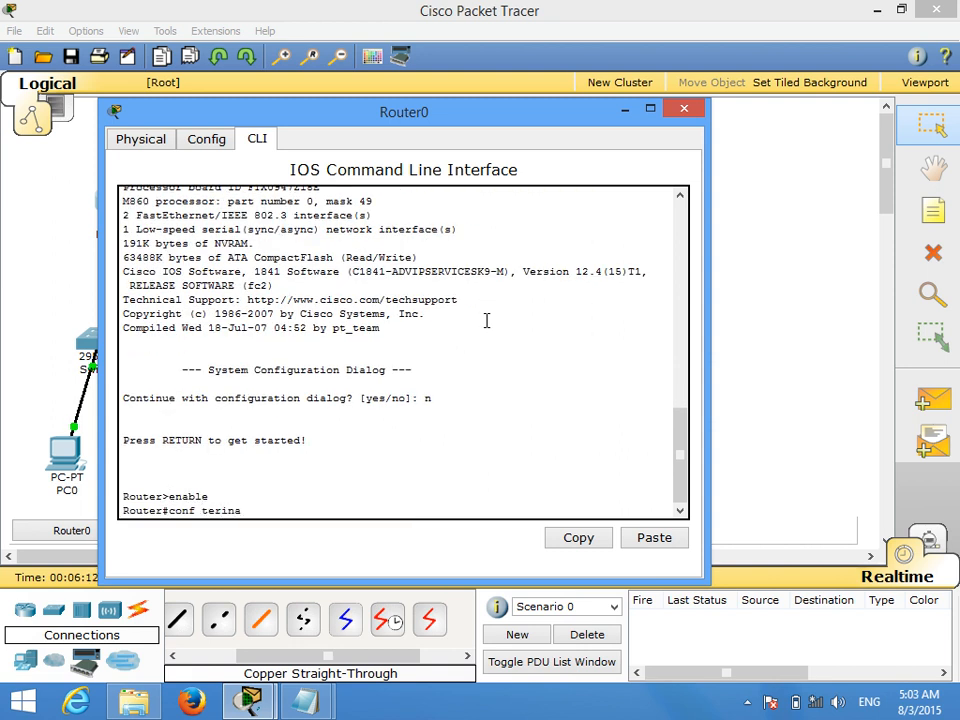
pyautogui.press('Return')
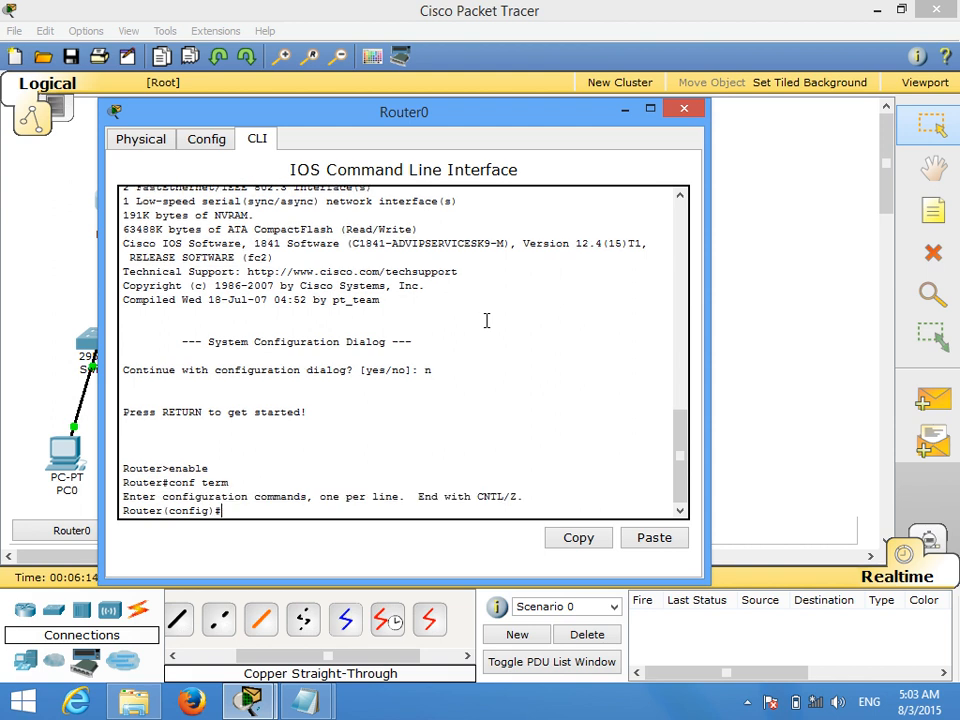
# - Configure Router0's serial interface s0/0/0 with IP address 215.100.100.1 and mask 255.255.255.0, and bring it up with no shutdown
pyautogui.write('interface s0/0/0/0/')
pyautogui.press('Return')
pyautogui.write('ip address 215.100.100.1')
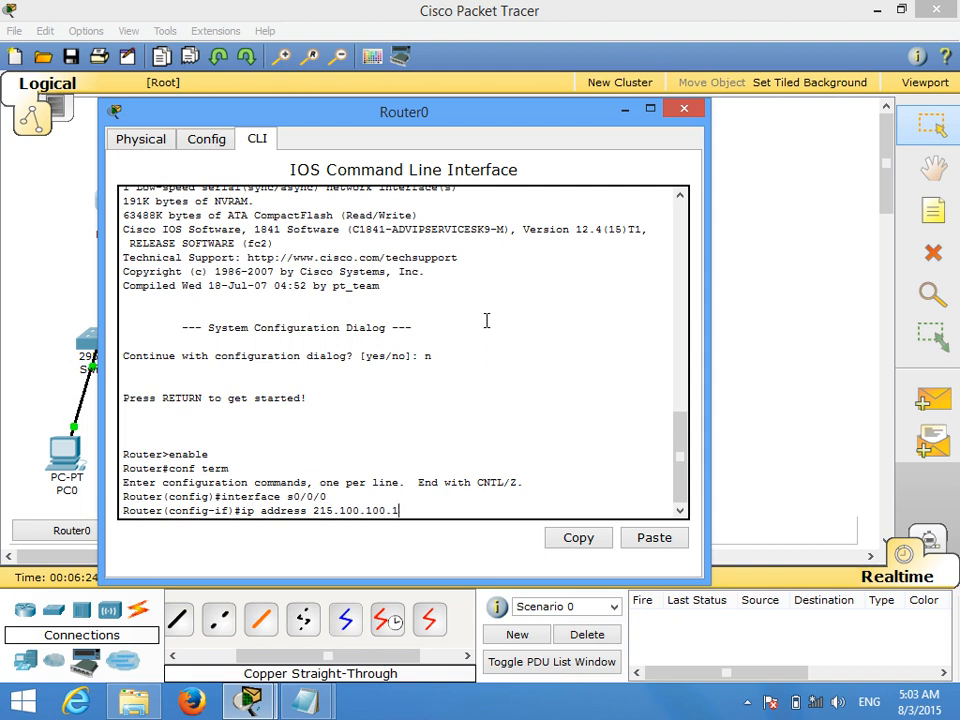
pyautogui.write(' 255.255.25')
pyautogui.press('Return')
pyautogui.write('no shutdown')
pyautogui.press('Return')
pyautogui.write('exi')
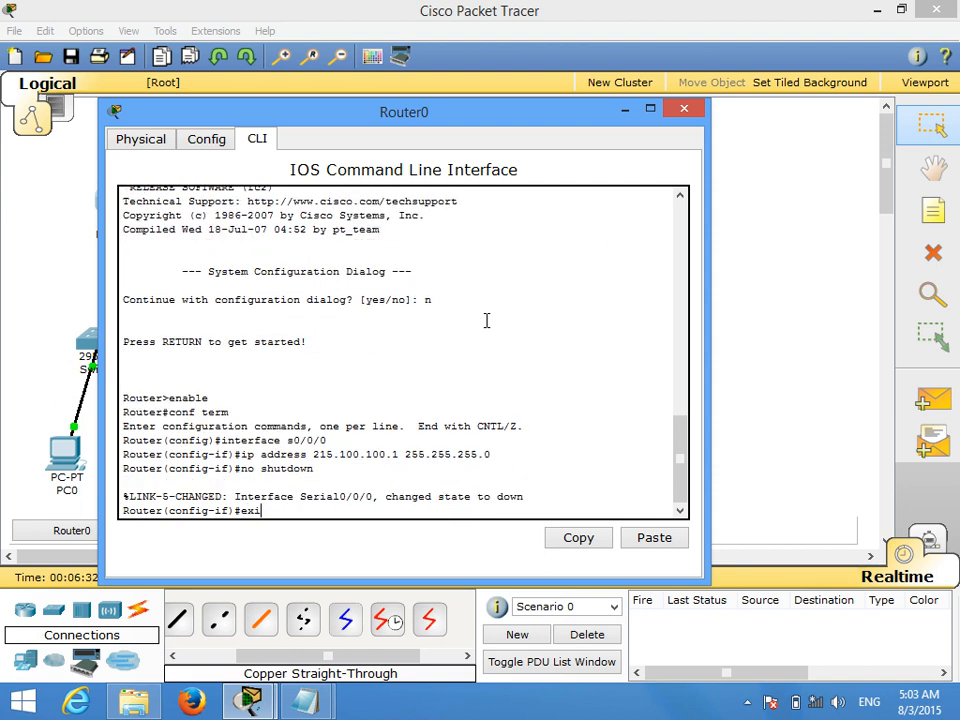
pyautogui.write('t')
pyautogui.press('Return')
# - Configure Router0's interface f0/0 with IP address 192.168.0.254 and mask 255.255.255.0, and bring it up with no shutdown
pyautogui.write('interface')
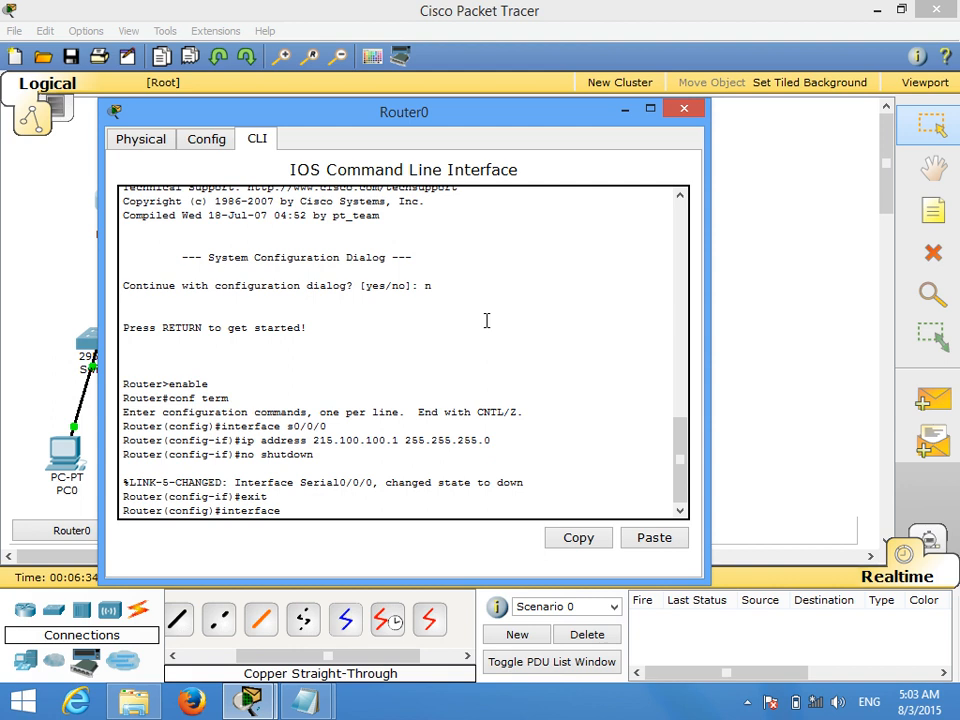
pyautogui.write(' f0/0')
pyautogui.press('Return')
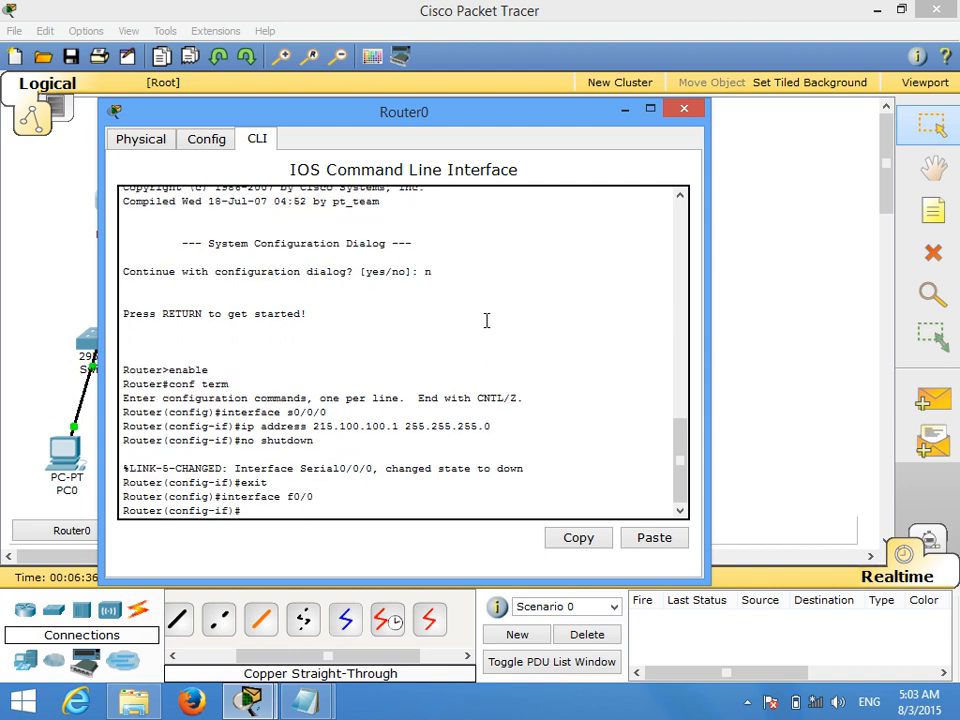
pyautogui.write('ip address 192.168')
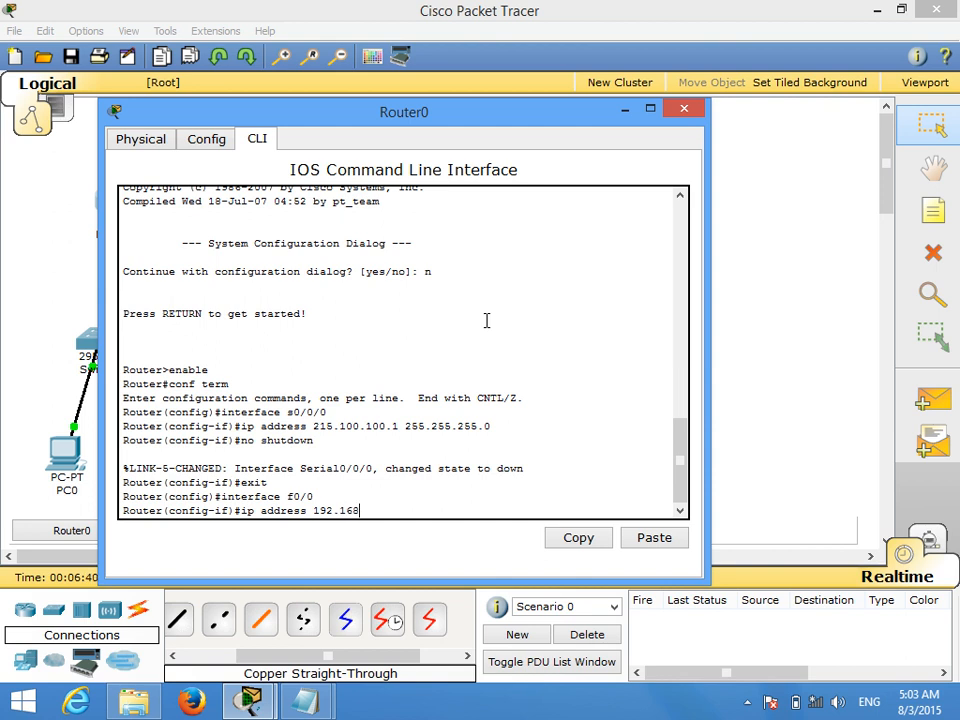
pyautogui.write('.0.254 255.255.255.0')
pyautogui.press('Return')
pyautogui.write('no shutdown')
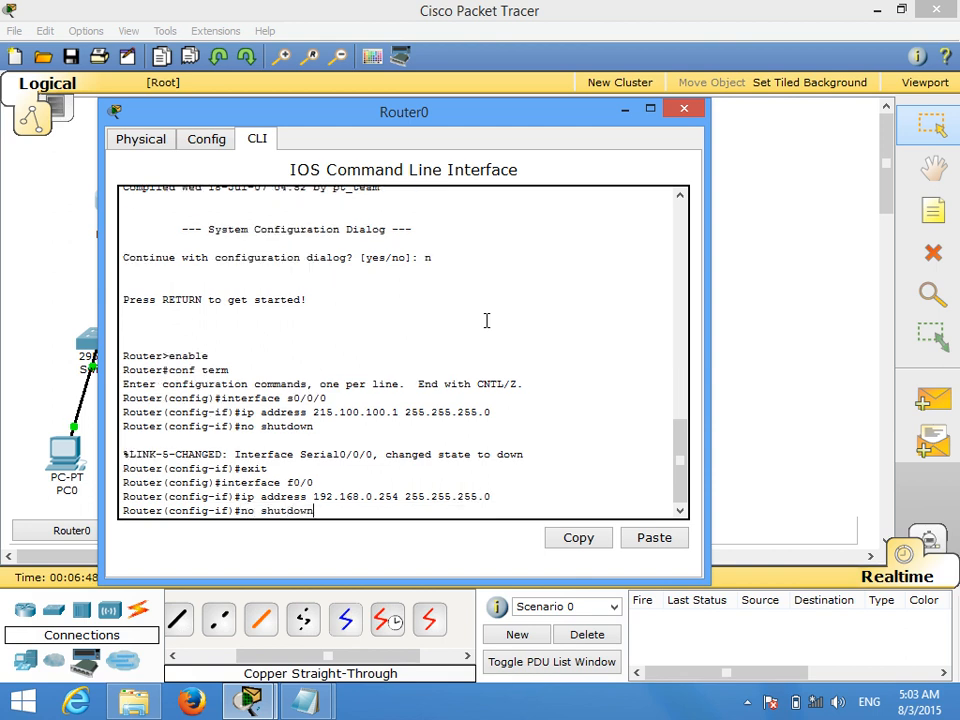
pyautogui.press('Return')
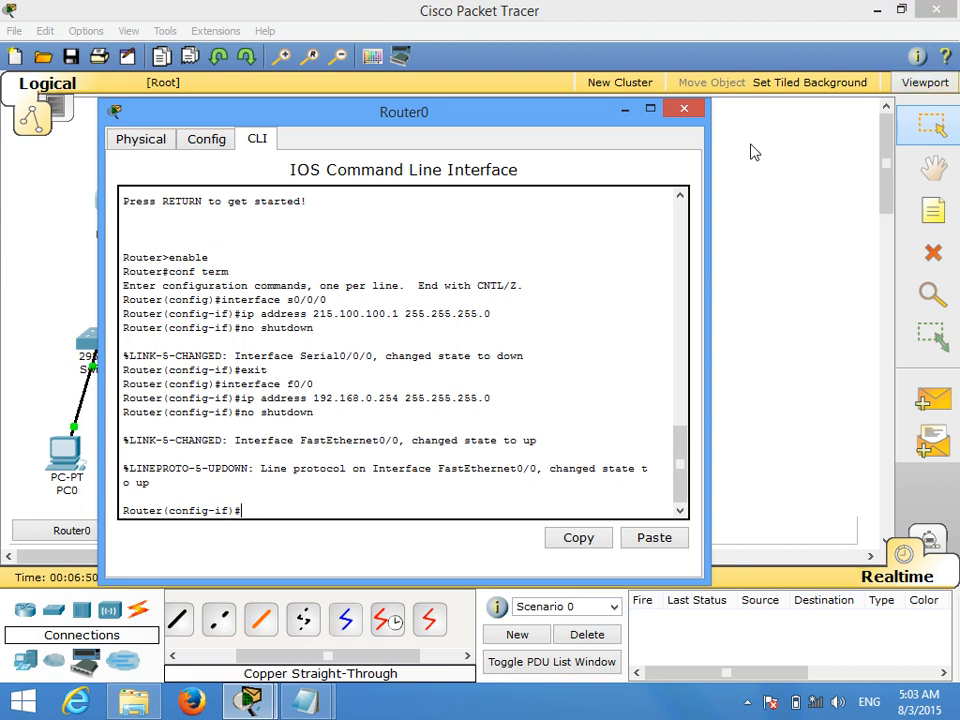
pyautogui.click(684, 110)
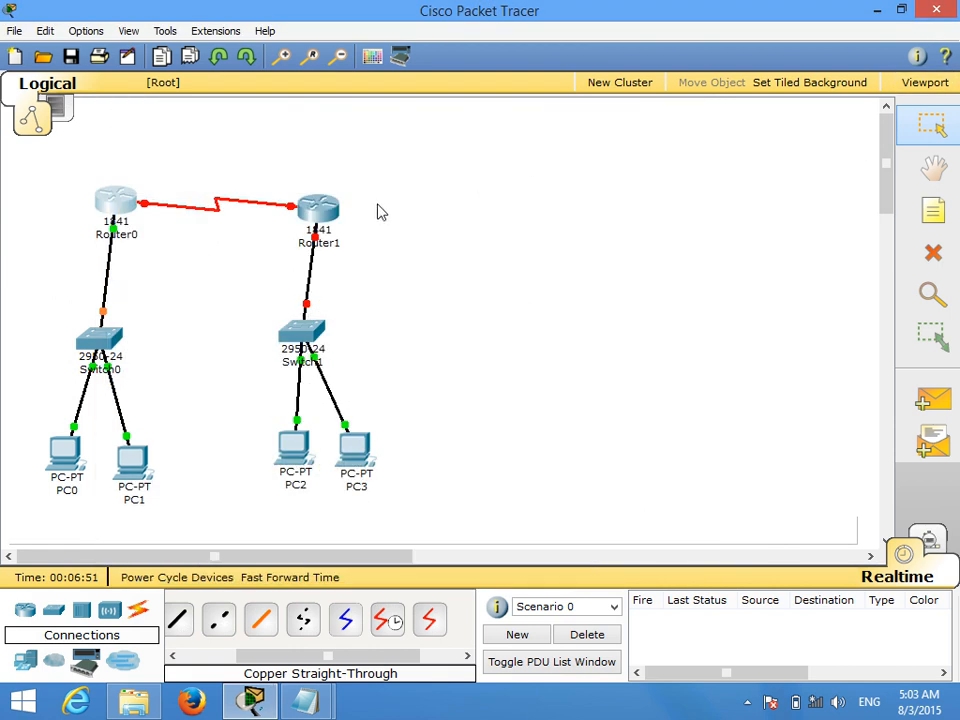
# - In Router1's command line, decline the initial configuration dialog and enter global configuration mode
pyautogui.click(328, 215)
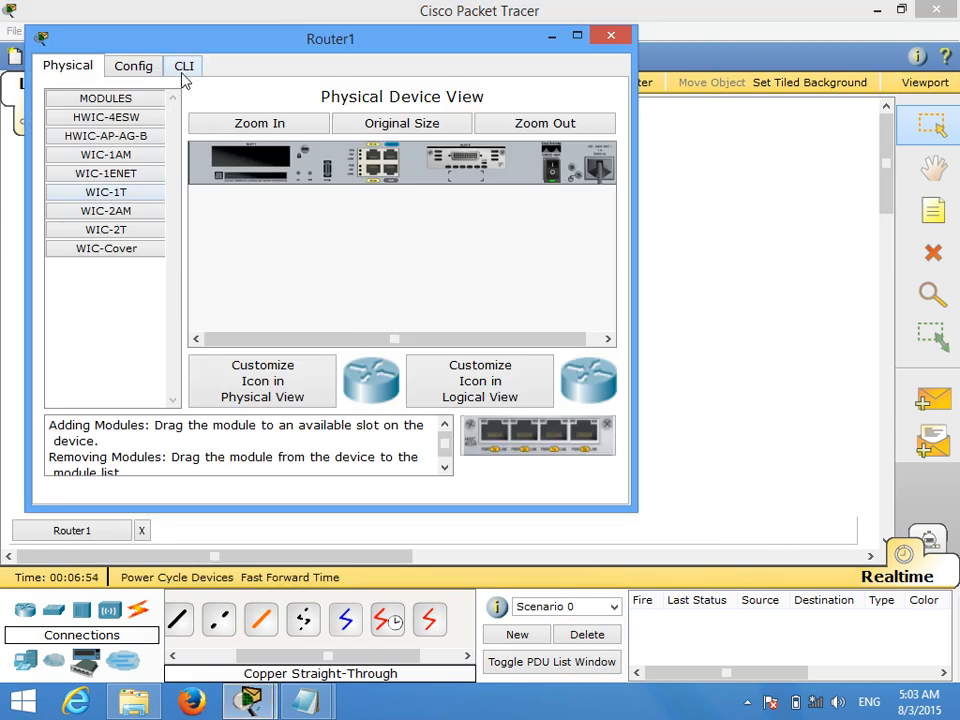
pyautogui.click(183, 66)
pyautogui.write('n')
pyautogui.press('Return')
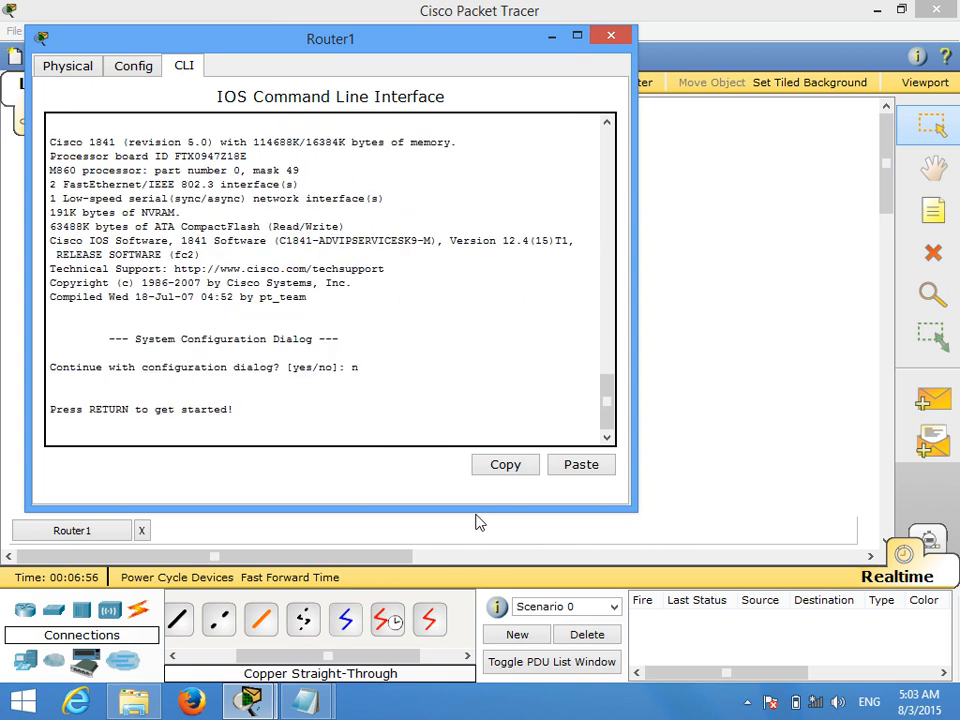
pyautogui.press('Return')
pyautogui.write('enable')
pyautogui.press('Return')
pyautogui.write('conf termin')
pyautogui.press('Return')
# - Try to enter interface configuration for serial interface s0/0 on Router1
pyautogui.write('interf')
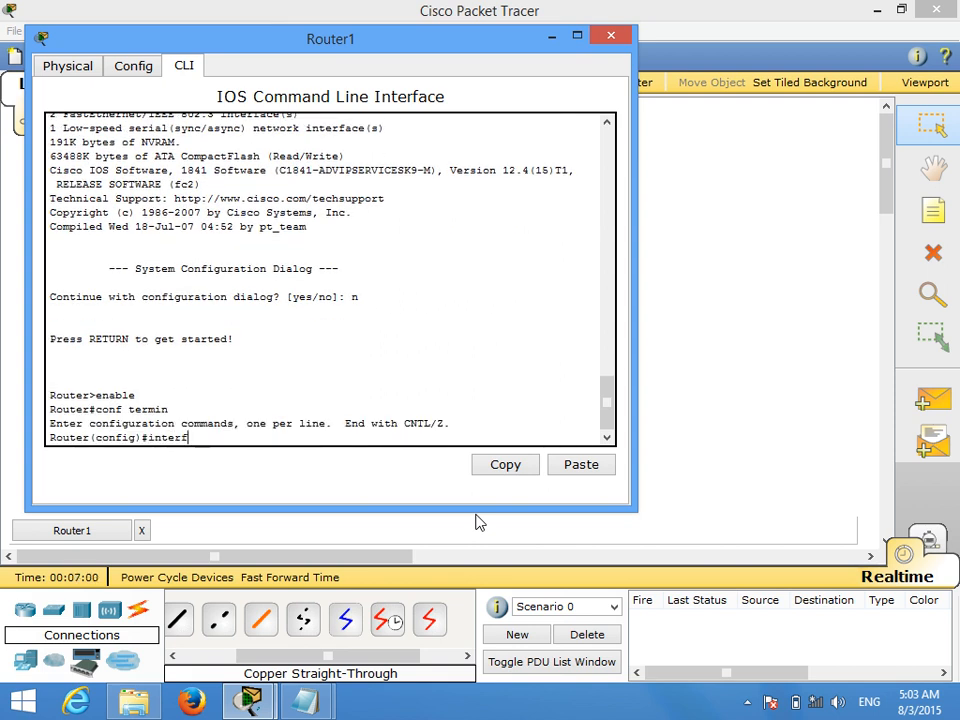
pyautogui.write('ace s0/0')
pyautogui.press('Return')
pyautogui.write('i')
pyautogui.press('BackSpace')
pyautogui.press('BackSpace')
# - Assign IP address 215.100.100.2 with mask 255.255.255.0 to Router1's serial interface s0/0/0
pyautogui.write('interface')
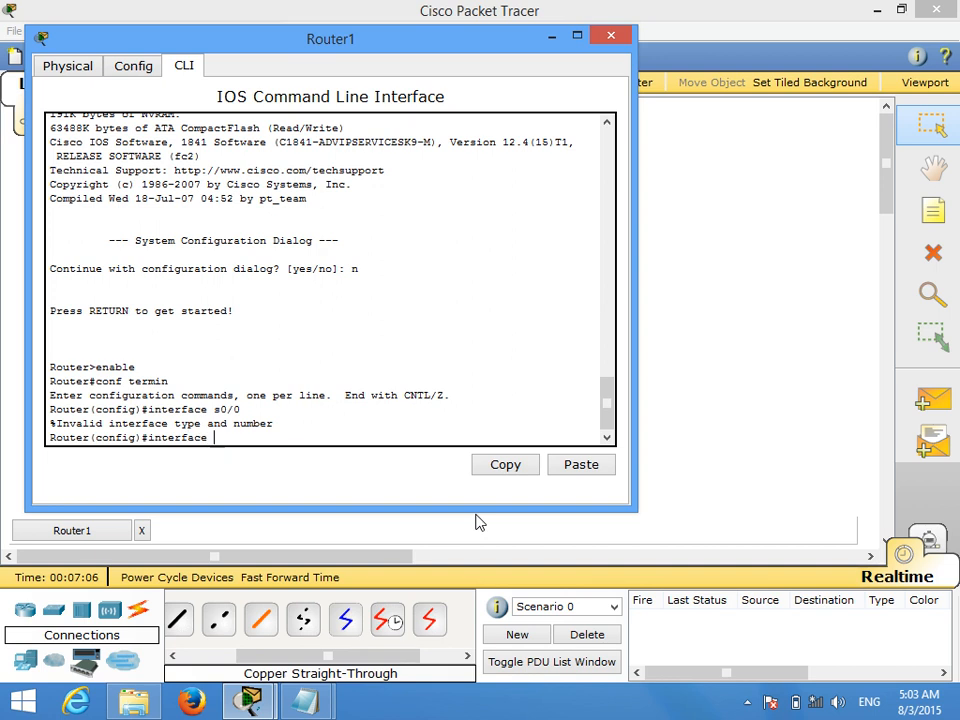
pyautogui.write(' s0/0/0')
pyautogui.press('Return')
pyautogui.write('ip addres')
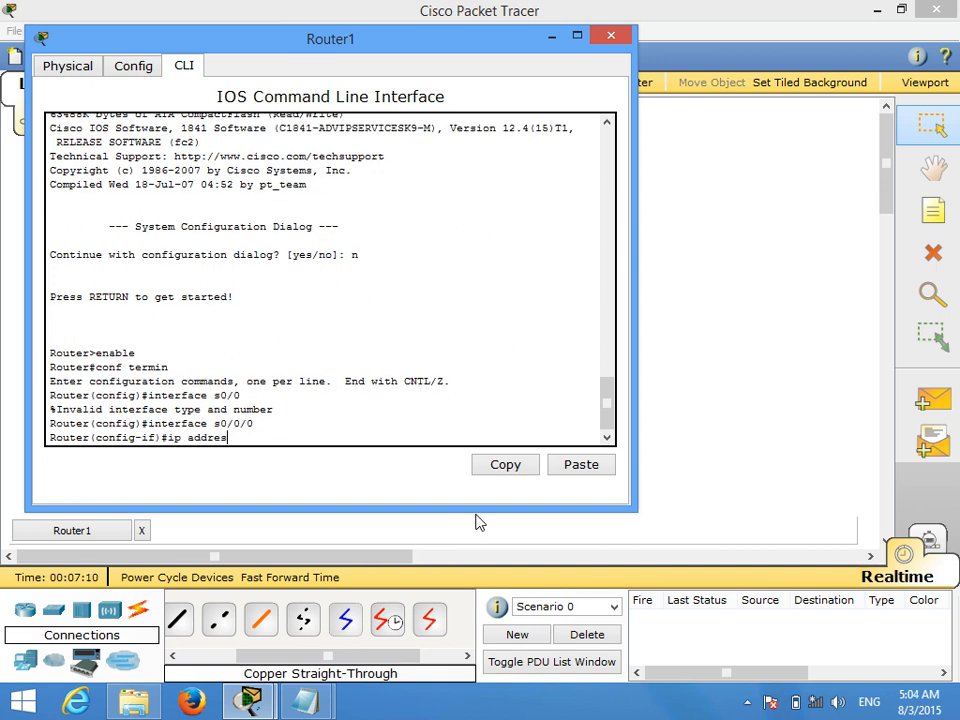
pyautogui.write('s 215.100.100.2 255.255')
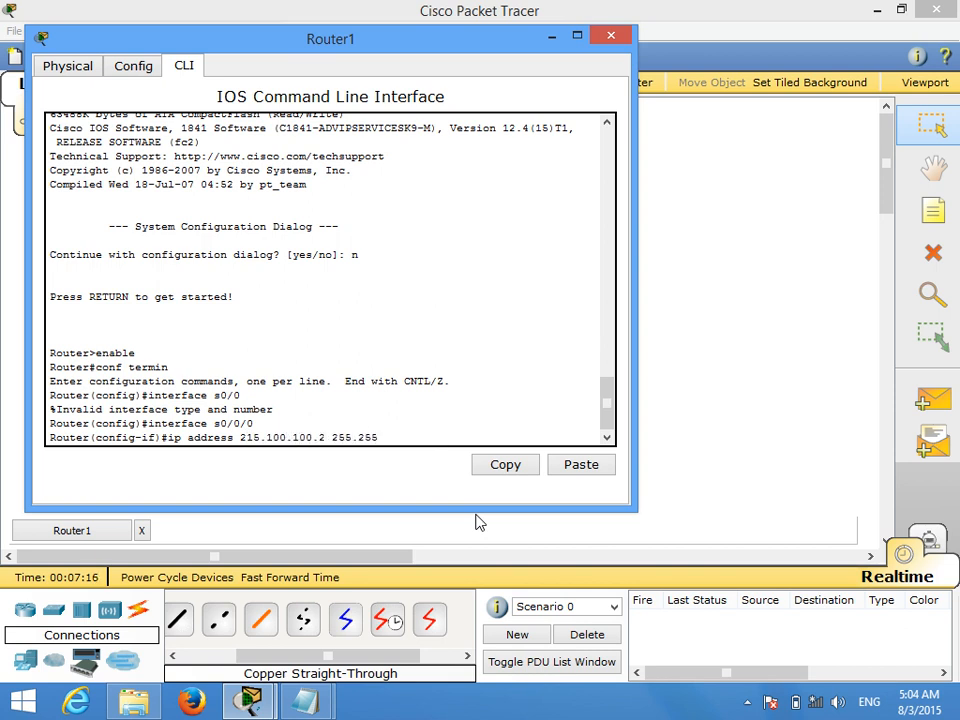
pyautogui.write('.255.0')
pyautogui.press('Return')
# - Bring up Router1's serial interface with no shutdown and exit back to privileged mode
pyautogui.write('no')
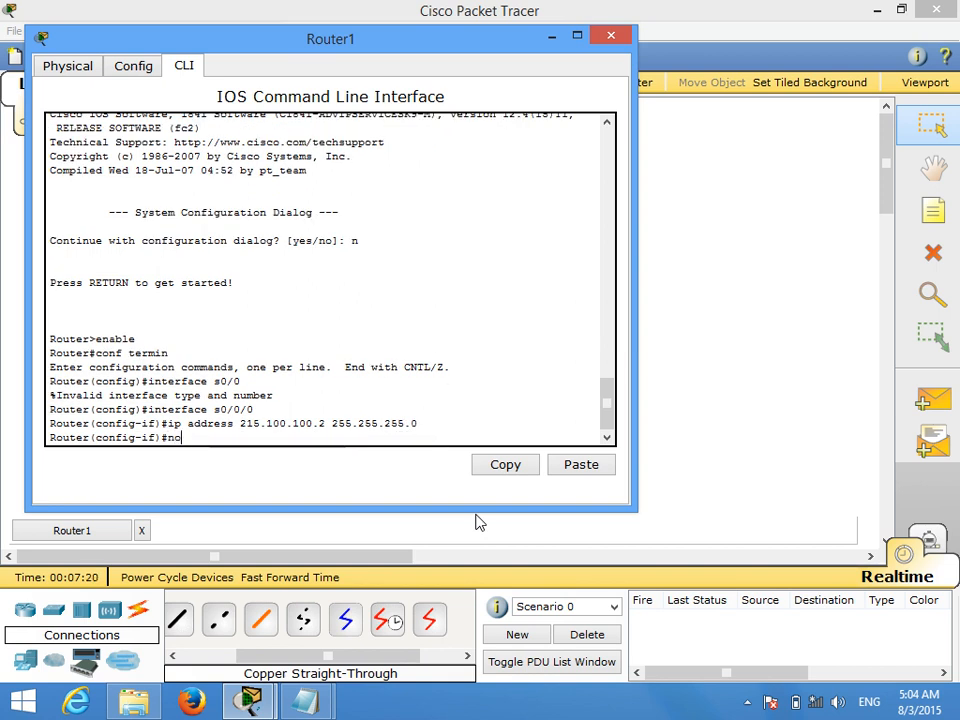
pyautogui.write(' shutdown')
pyautogui.press('Return')
pyautogui.write('er(config-if)#exit')
pyautogui.press('Return')
pyautogui.write('exit')
pyautogui.press('Return')
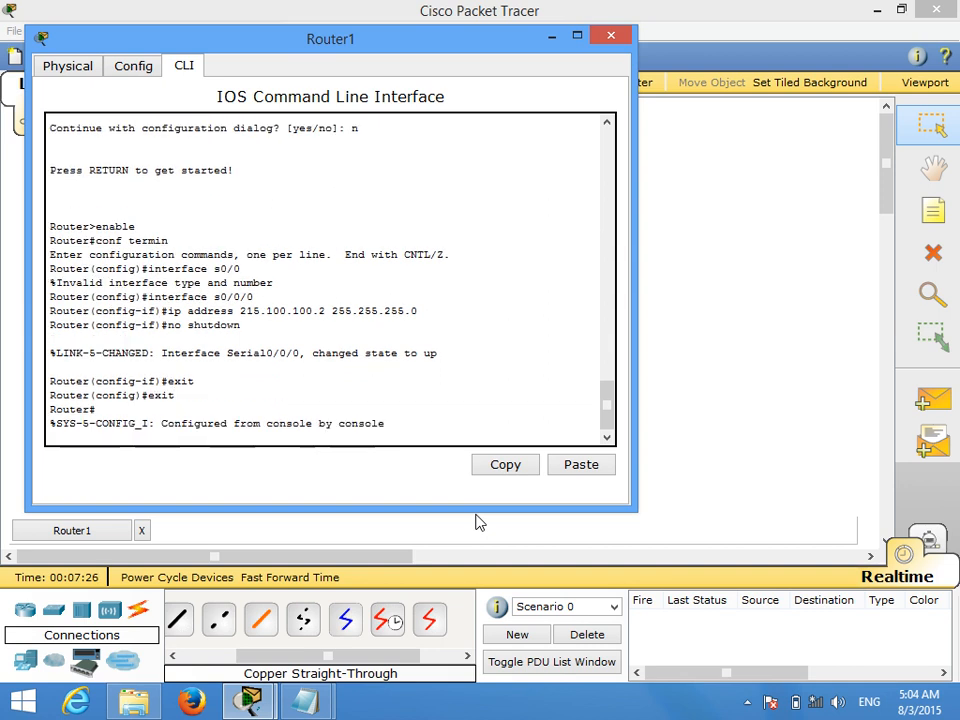
pyautogui.click(611, 36)
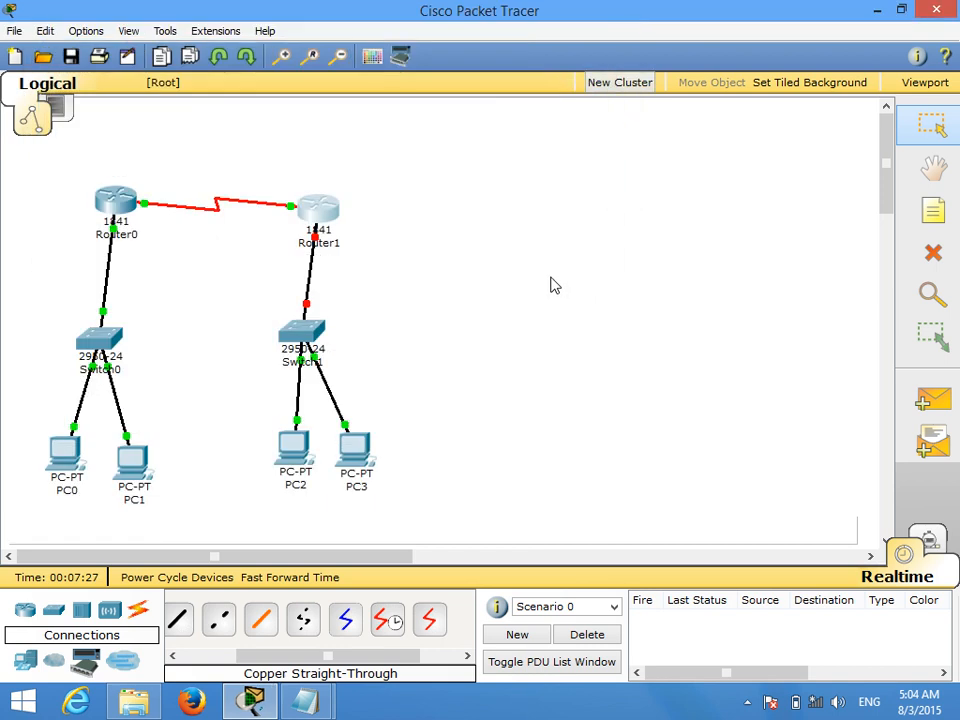
# - From PC2's command prompt, ping 200.200.200.1, interrupt it, and ping the default gateway 200.200.200.254
pyautogui.click(296, 456)
pyautogui.click(518, 211)
pyautogui.write('ping 200.200.200.1')
pyautogui.press('Return')
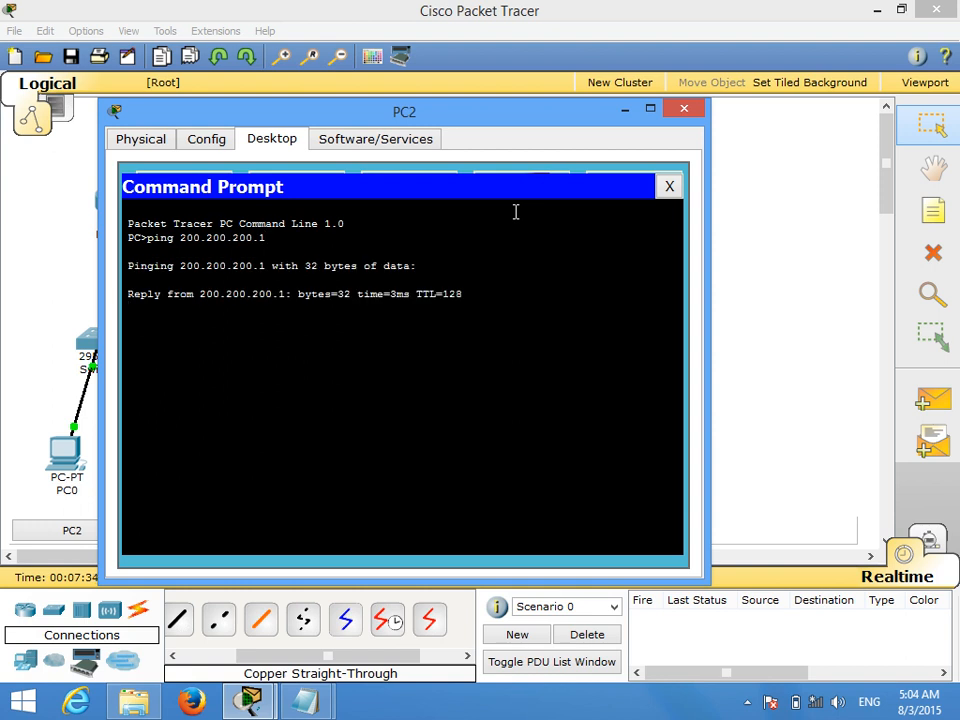
pyautogui.hotkey('ctrl', 'c')
pyautogui.press('Up')
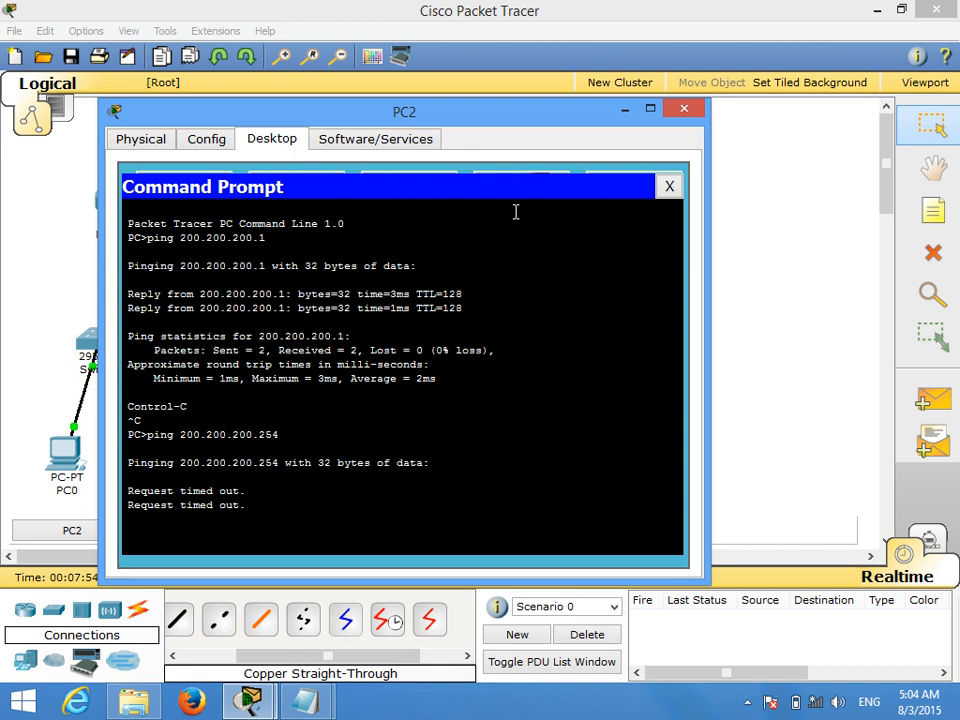
pyautogui.click(683, 108)
# - Return to Router1's command line and enter global configuration mode again
pyautogui.click(328, 198)
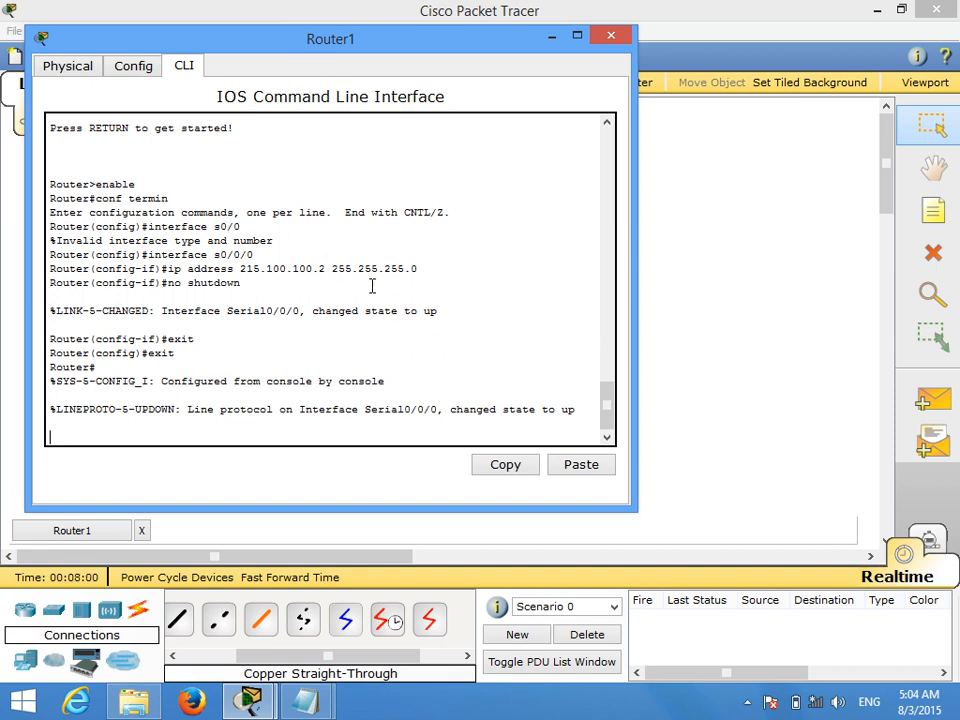
pyautogui.press('Return')
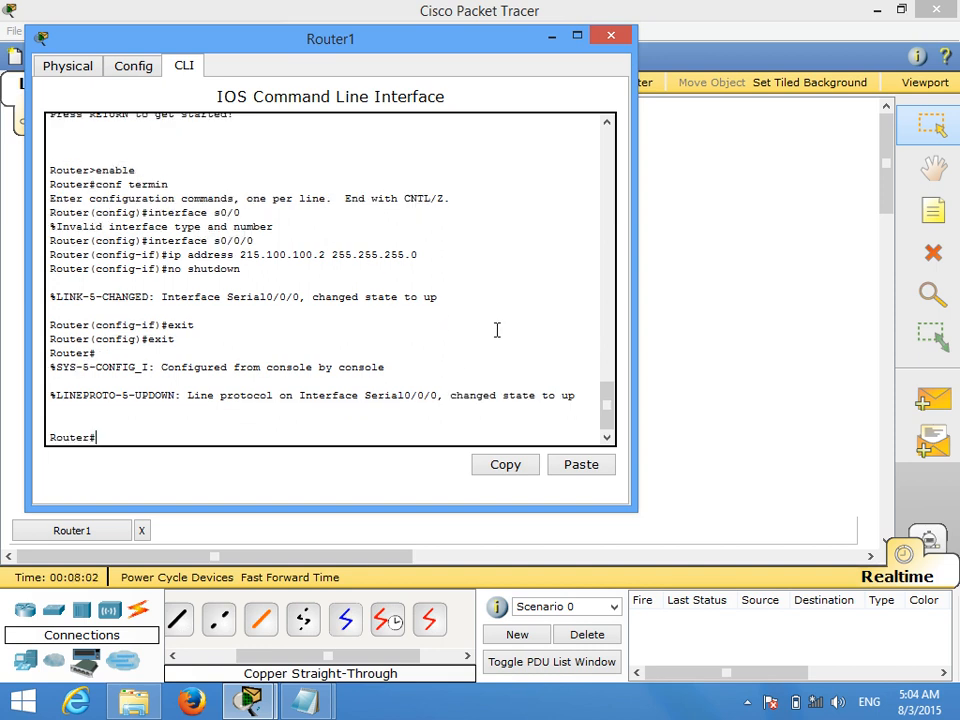
pyautogui.write('conf termin')
pyautogui.press('Return')
# - Configure Router1's interface f0/0 with IP address 200.200.200.254 and mask 255.255.255.0, and bring it up with no shutdown
pyautogui.write('interface f0/0')
pyautogui.press('Return')
pyautogui.write('ip ad')
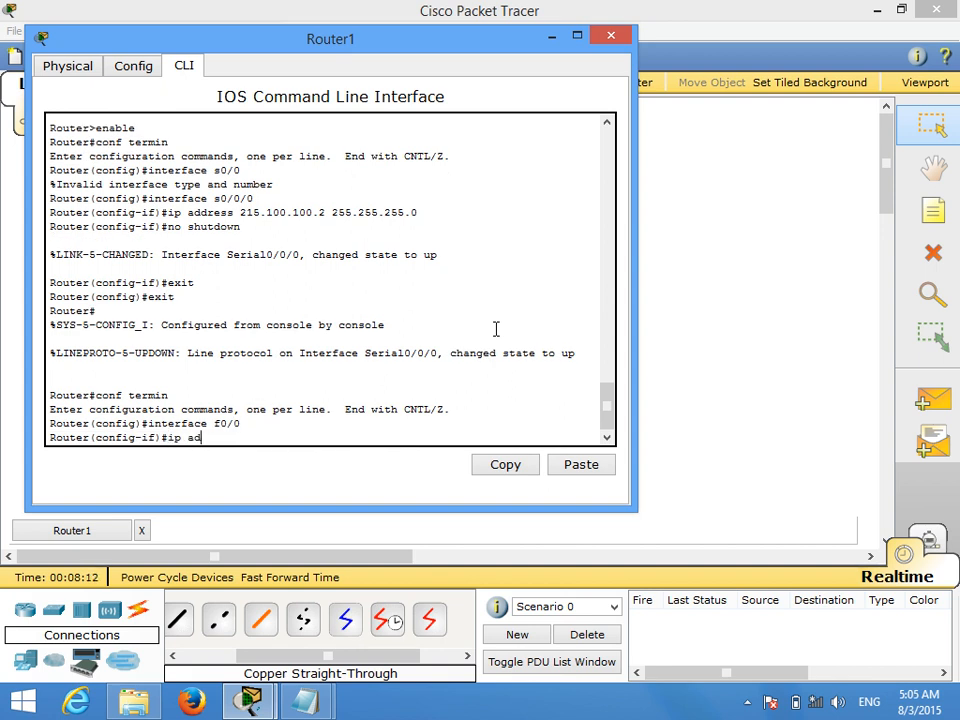
pyautogui.write('dress 200.200.200.2')
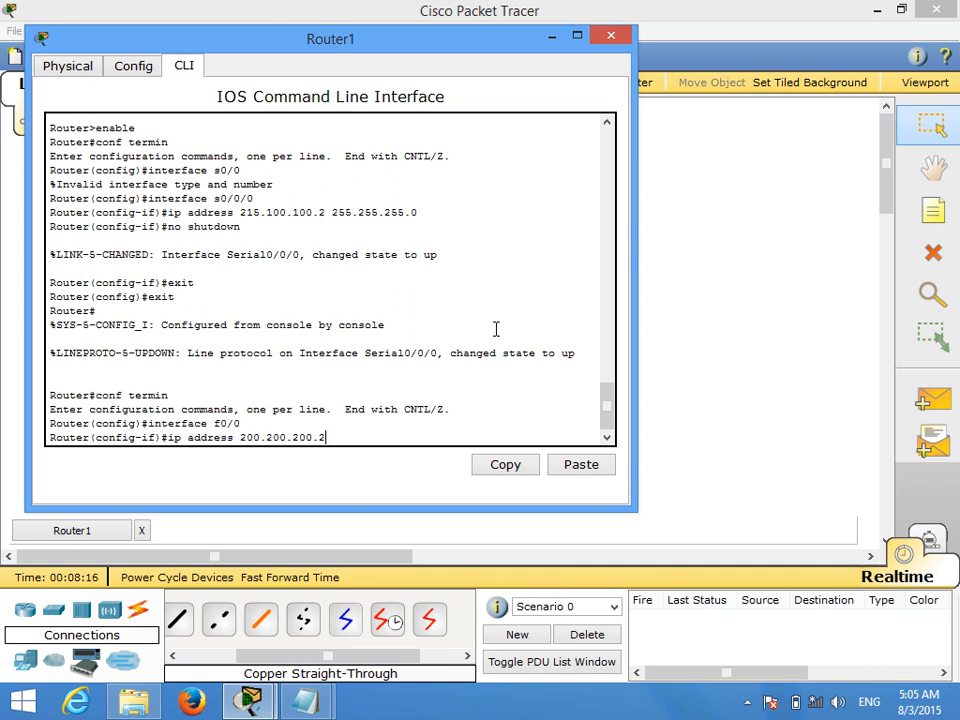
pyautogui.write('54 255.255.255.0')
pyautogui.press('Return')
pyautogui.write('no shutdown')
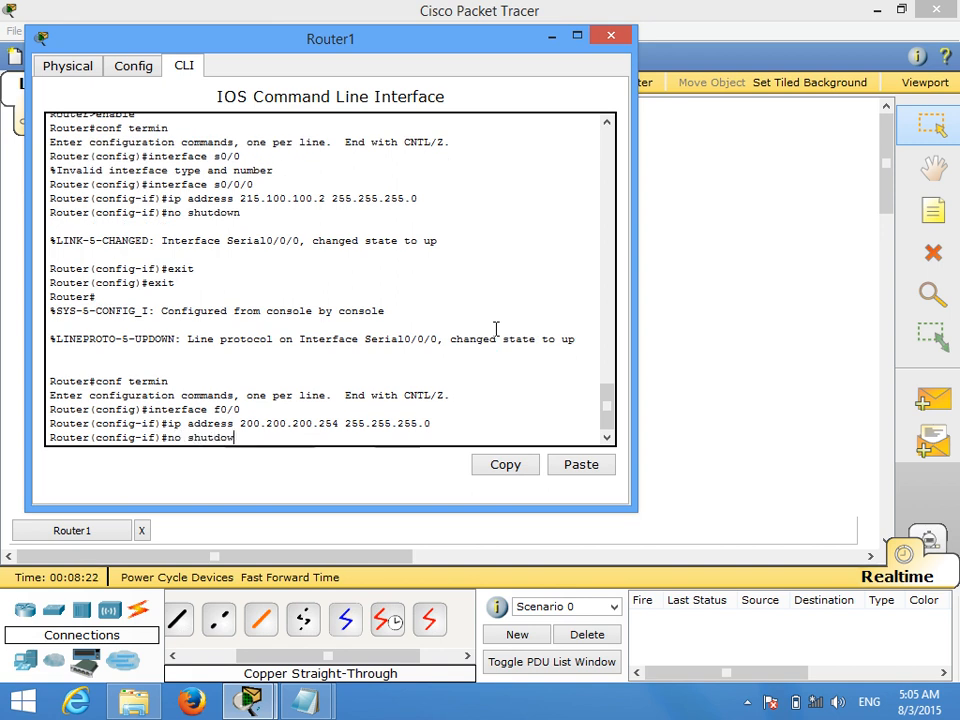
pyautogui.press('Return')
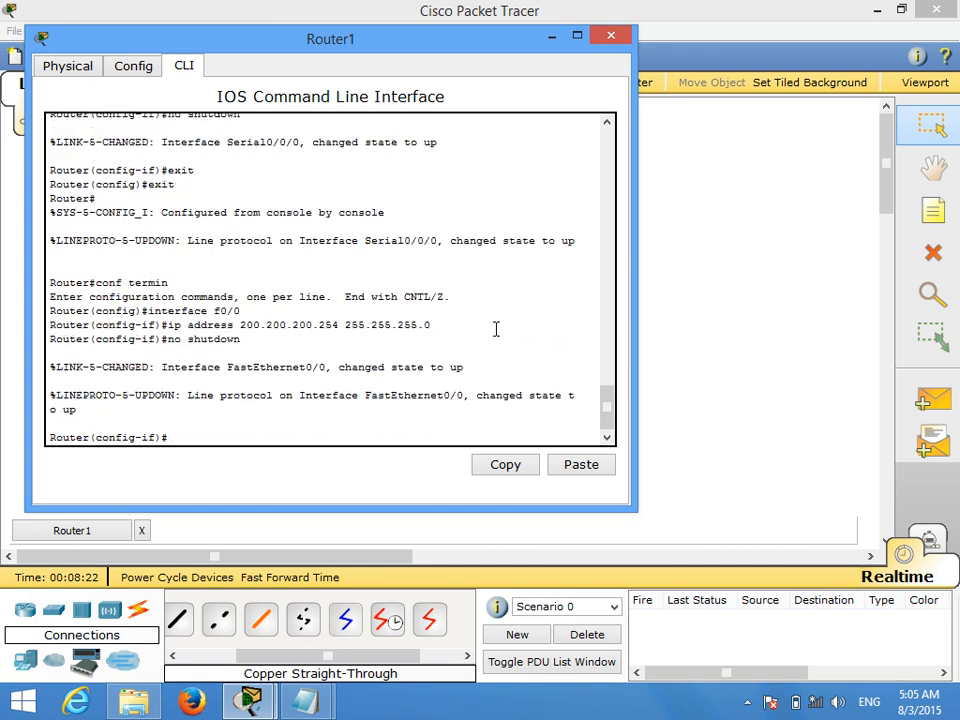
pyautogui.click(612, 38)
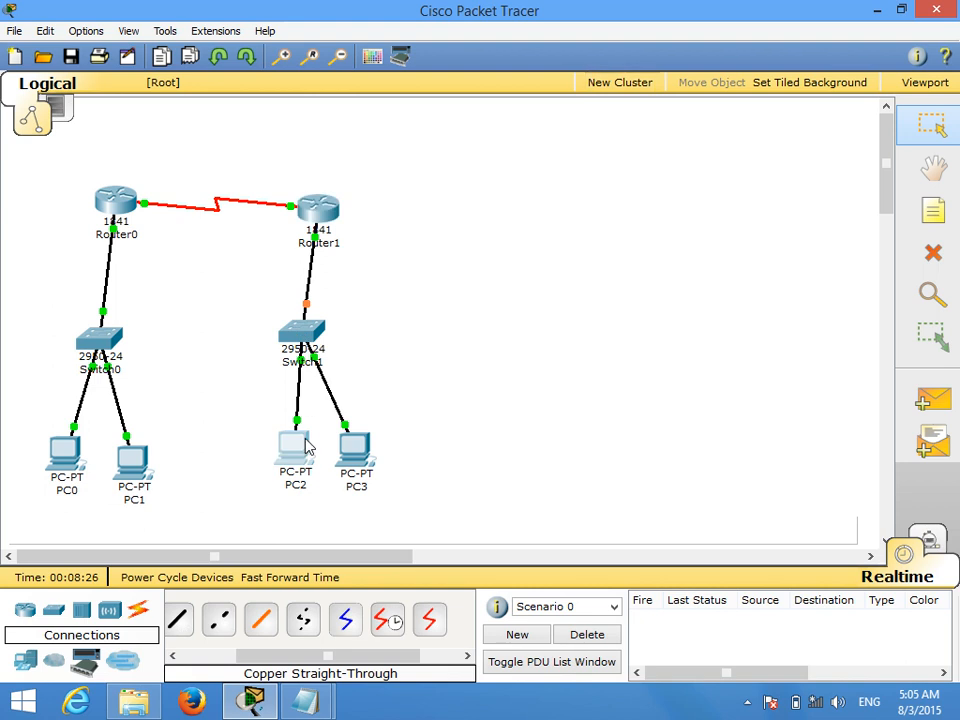
# - Rerun the ping to the default gateway 200.200.200.254 from PC2's command prompt and close the PC2 window
pyautogui.click(296, 450)
pyautogui.click(549, 212)
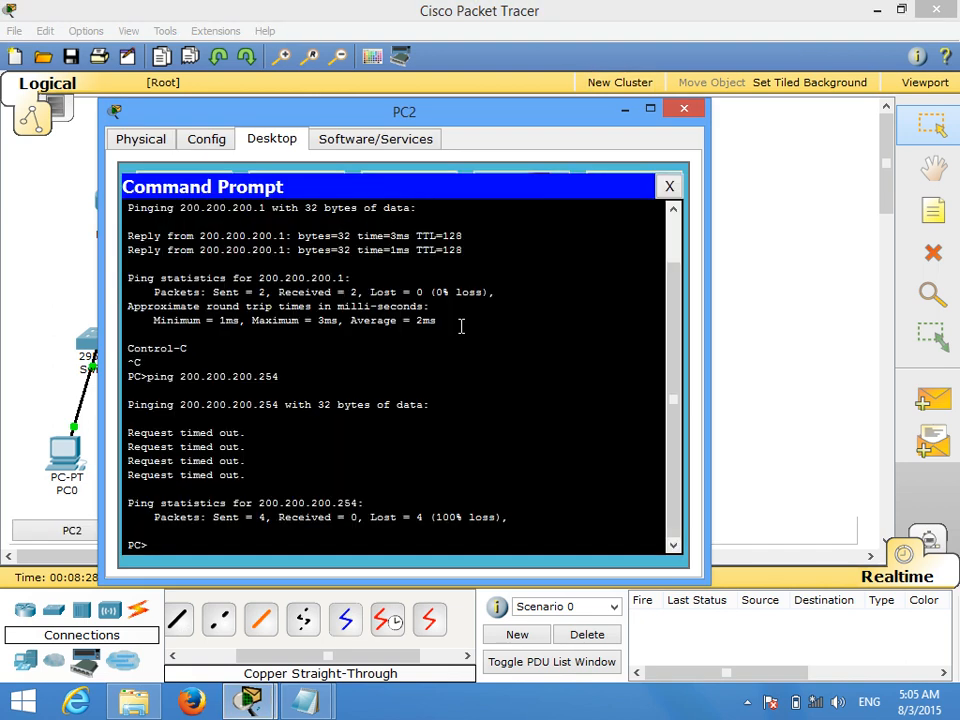
pyautogui.press('Up')
pyautogui.press('Return')
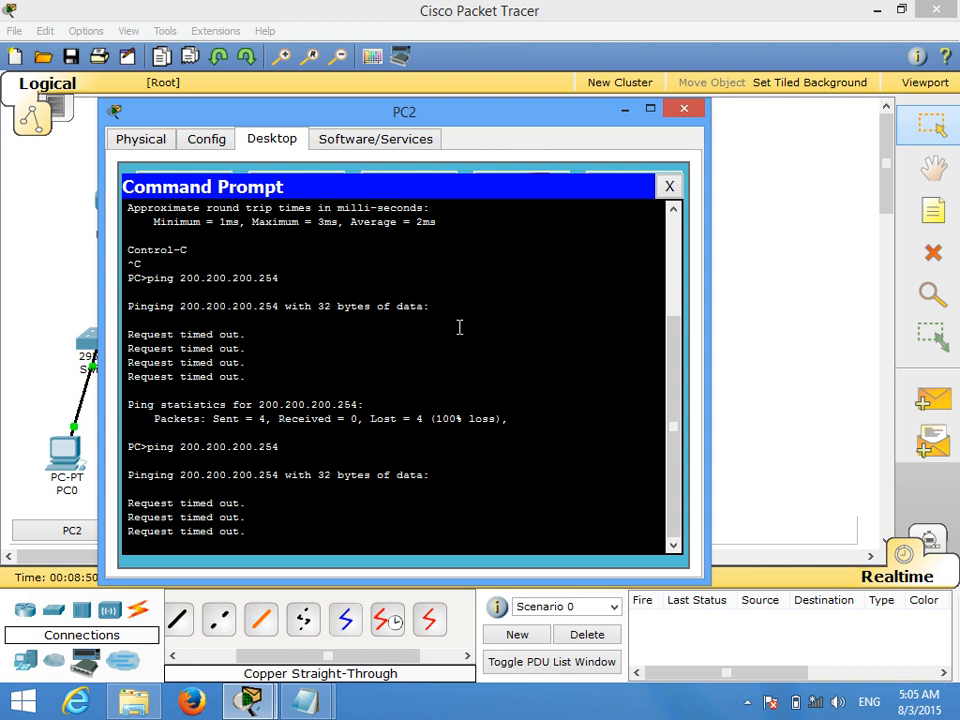
pyautogui.click(683, 113)
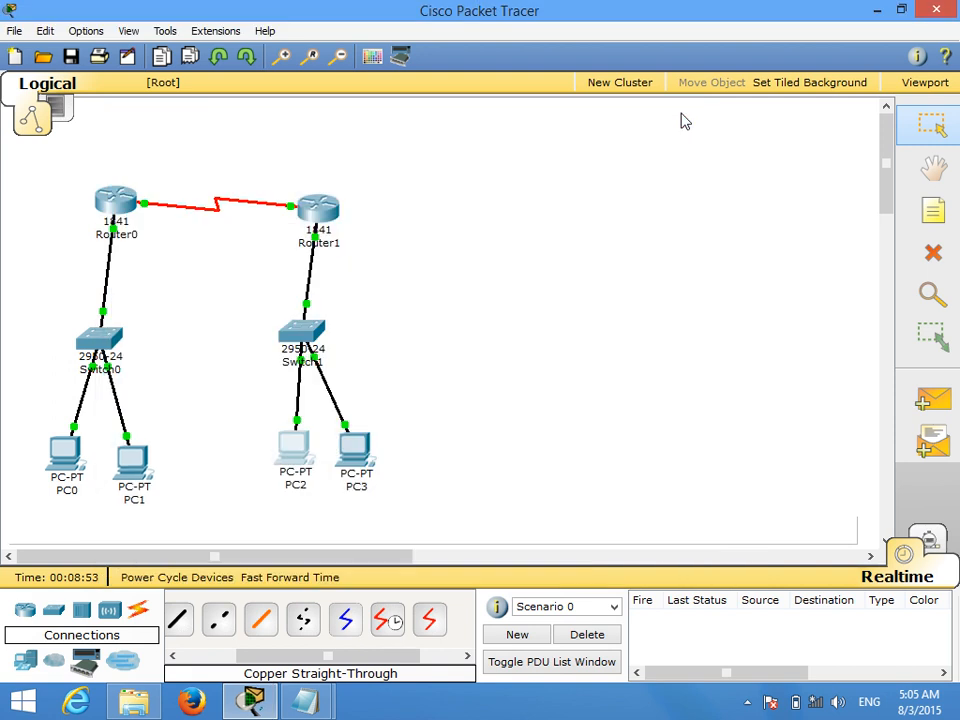
# - Check PC2's IP address, subnet mask and default gateway in its IP configuration
pyautogui.click(306, 466)
pyautogui.click(92, 186)
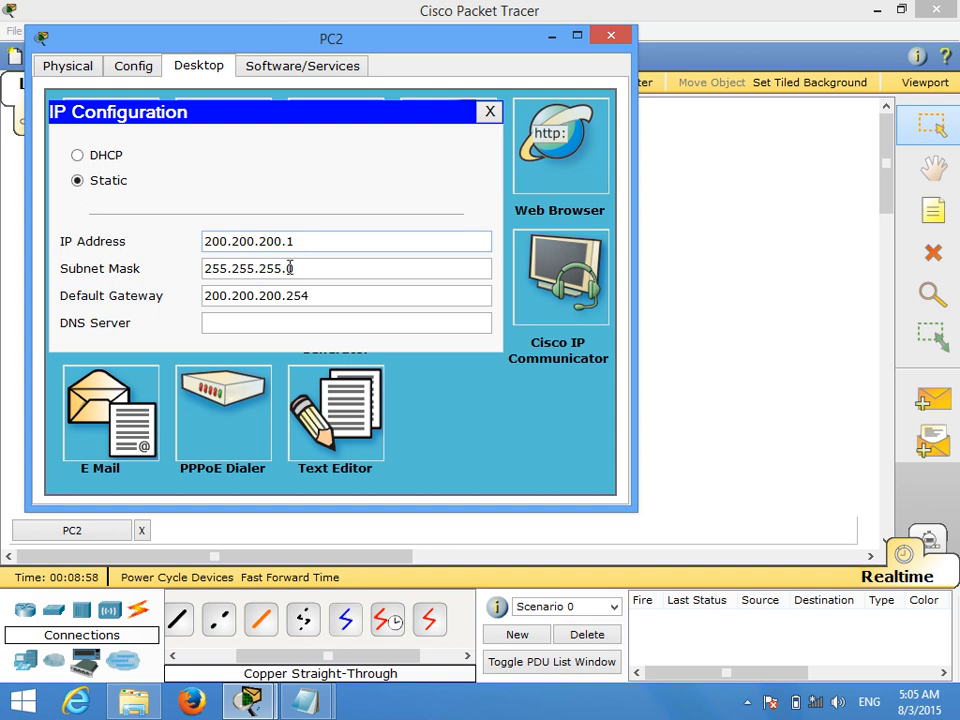
pyautogui.click(610, 36)
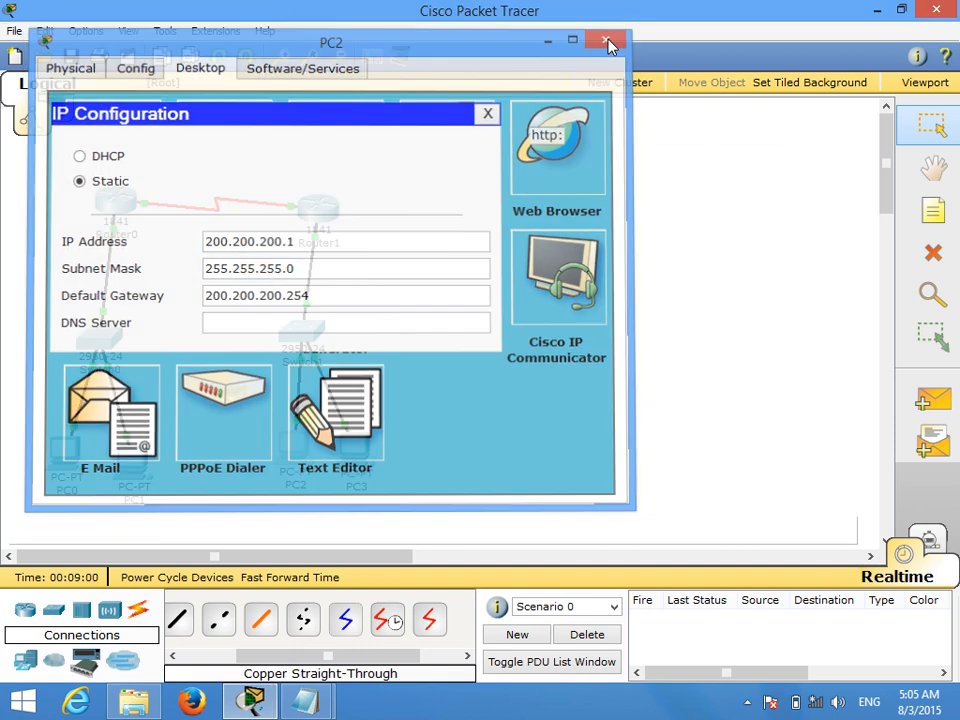
# - Reopen PC2's command prompt and ping 200.200.200.254 once more
pyautogui.click(300, 452)
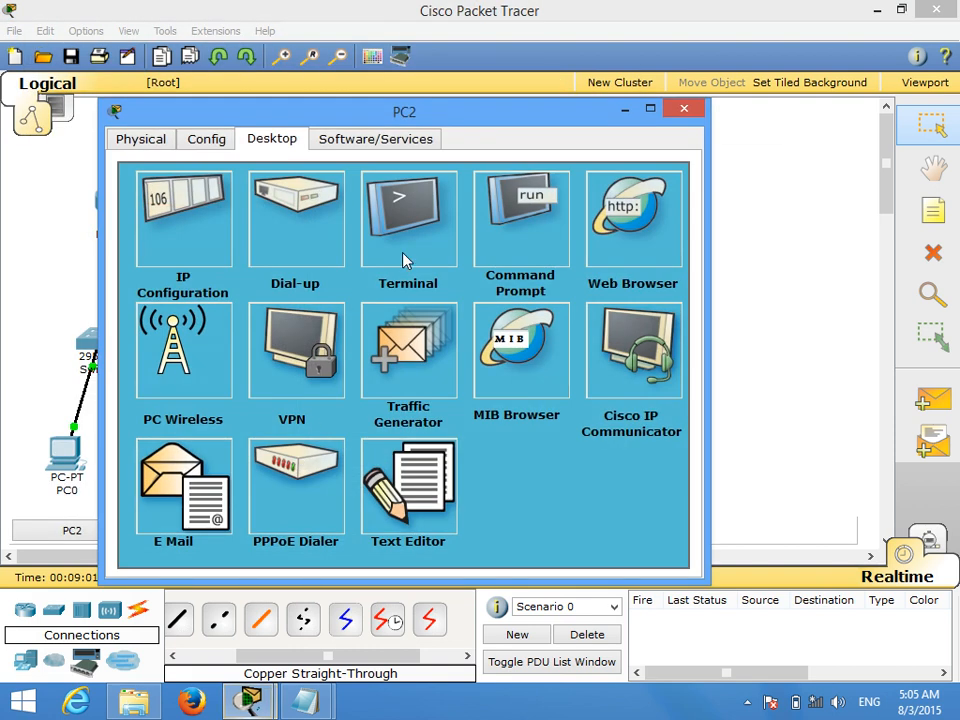
pyautogui.click(518, 212)
pyautogui.press('Up')
pyautogui.press('Return')
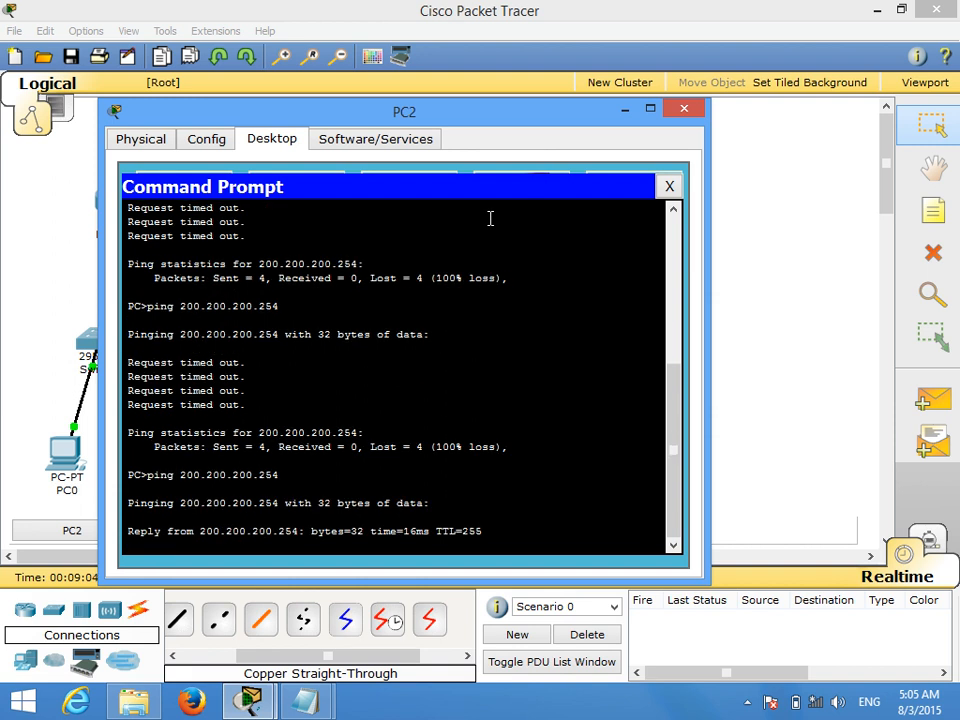
pyautogui.click(684, 108)
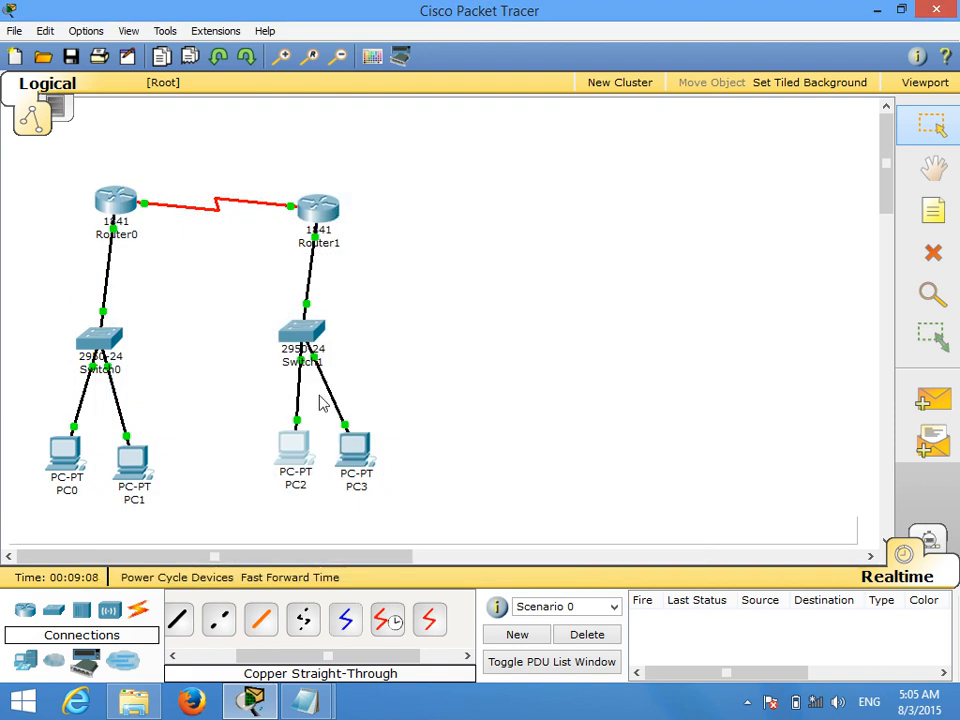
# - From PC2's command prompt, ping 192.168.0.1 on the other network, interrupt the ping, and close PC2
pyautogui.click(291, 458)
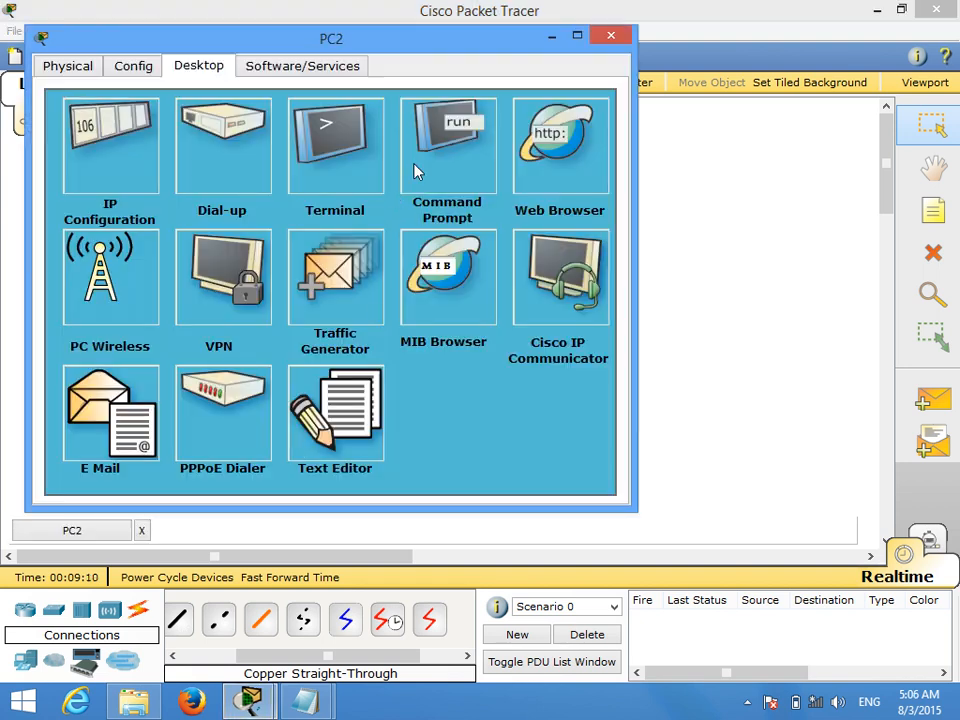
pyautogui.click(447, 143)
pyautogui.write('ping ')
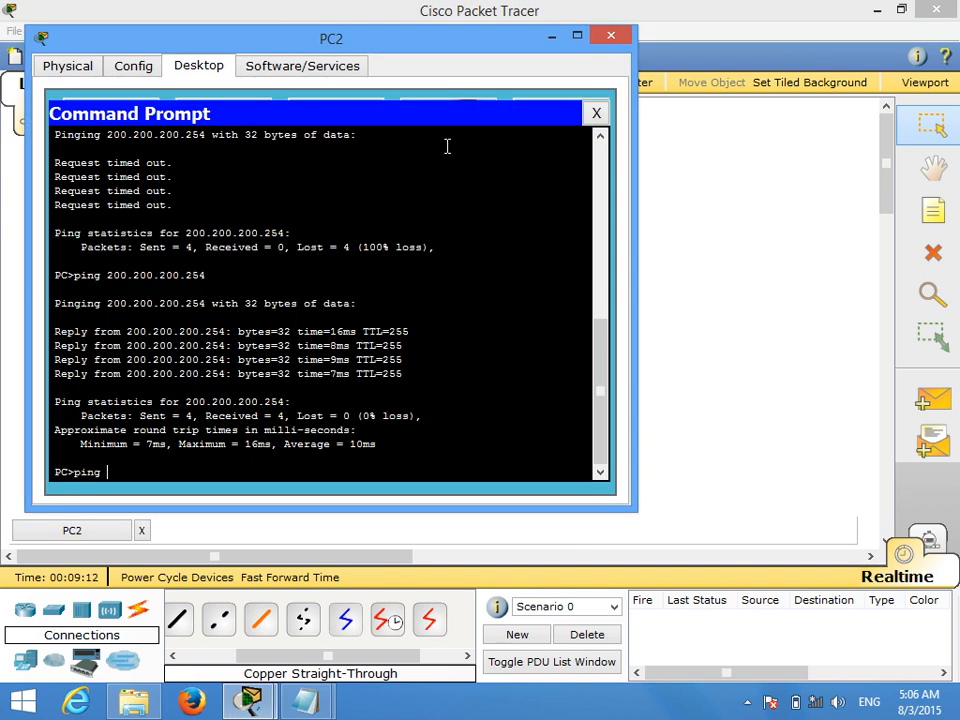
pyautogui.write('192.168.0.1')
pyautogui.press('Return')
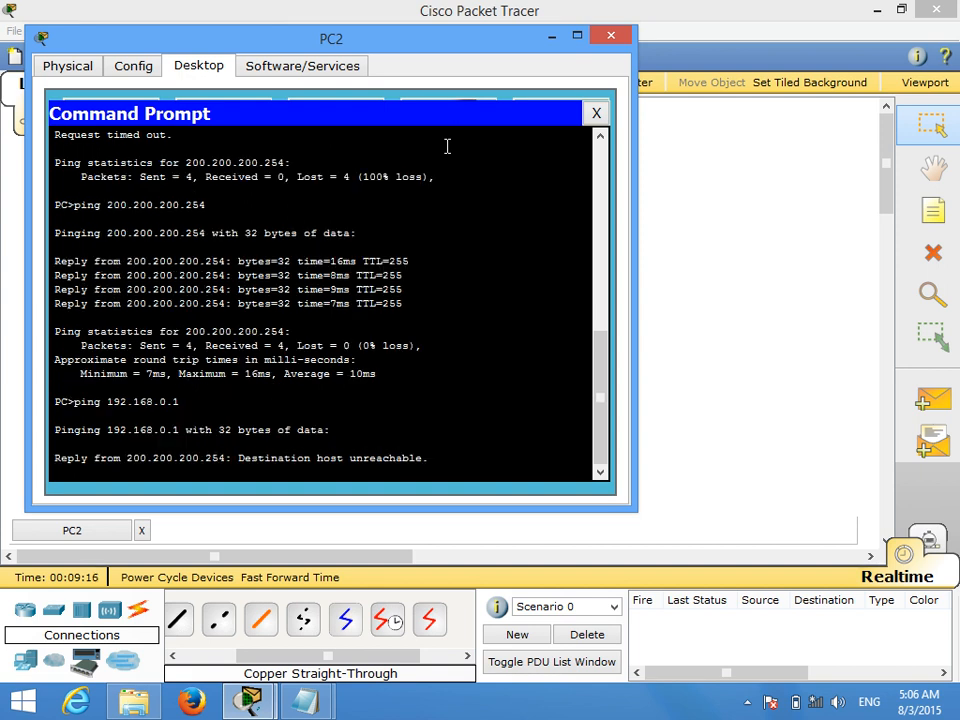
pyautogui.hotkey('ctrl', 'c')
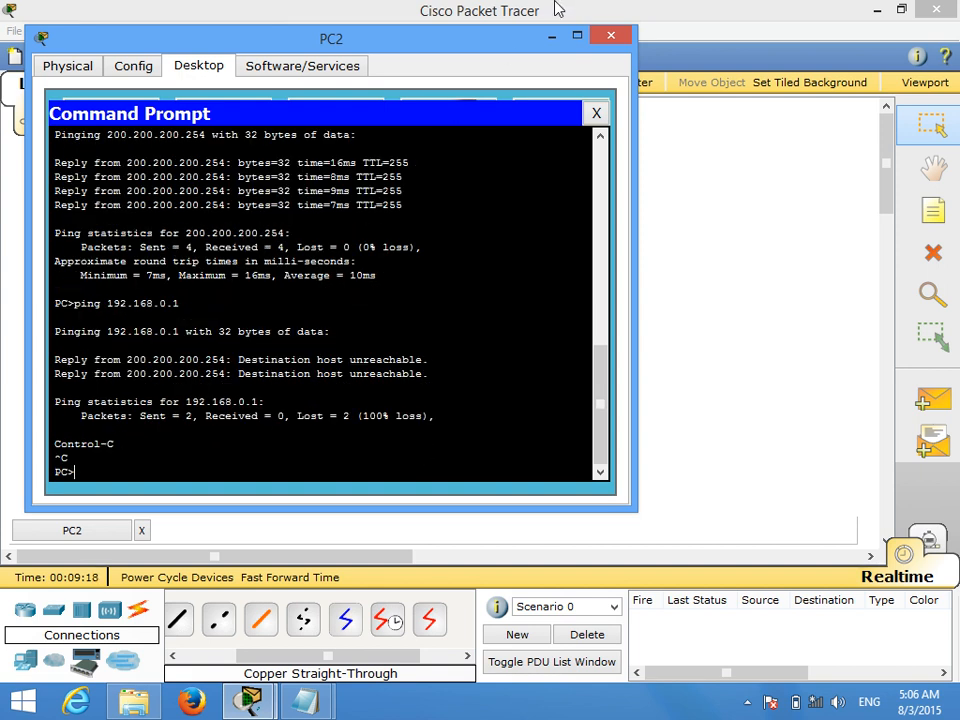
pyautogui.click(608, 38)
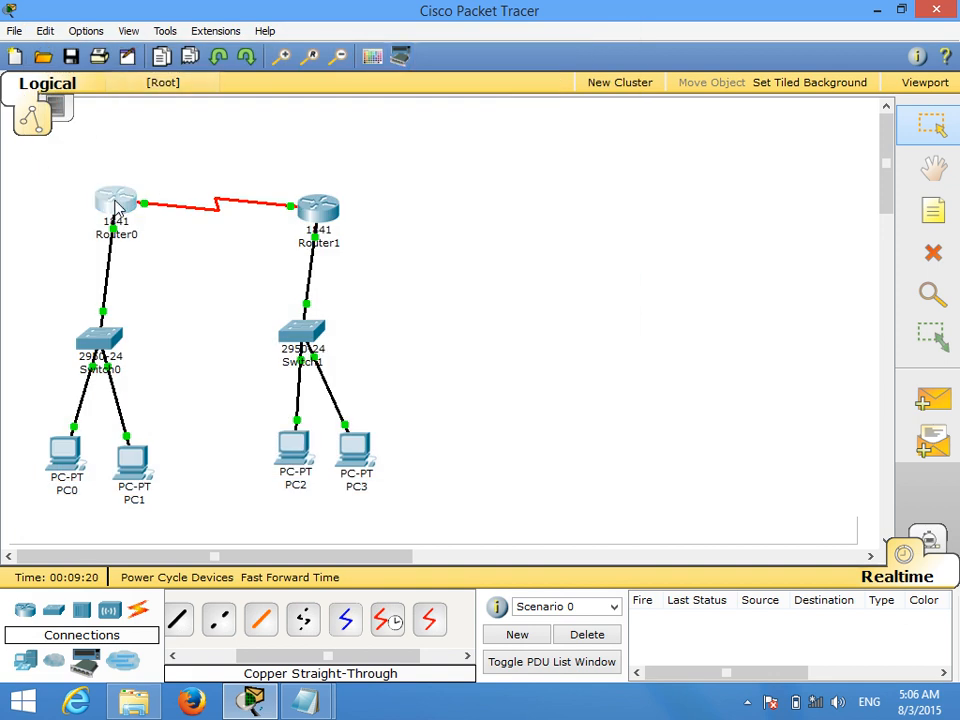
# - In Router0's command line, exit interface configuration and start EIGRP routing with route eigrp 100
pyautogui.click(115, 203)
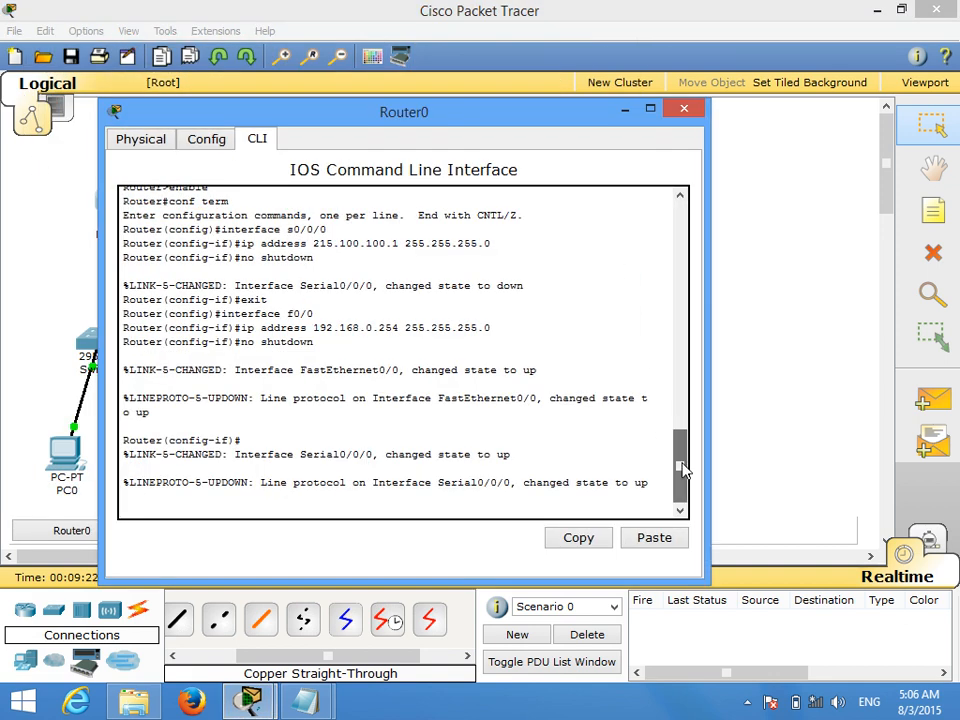
pyautogui.press('Return')
pyautogui.press('Return')
pyautogui.write('exit')
pyautogui.press('Return')
pyautogui.write('route')
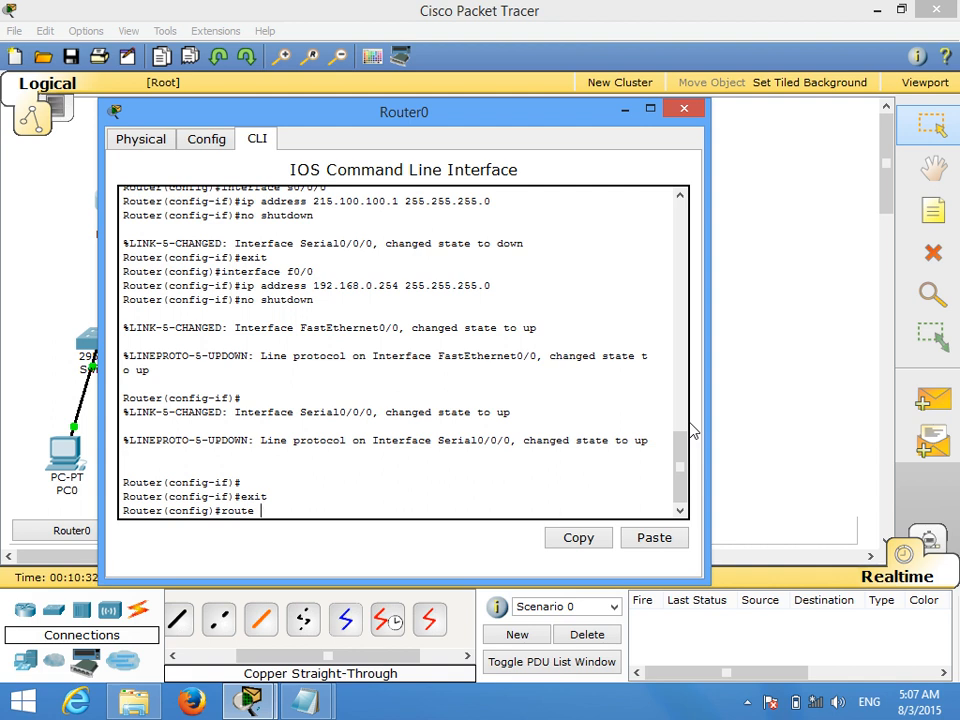
pyautogui.write('eigrp 100')
pyautogui.press('Return')
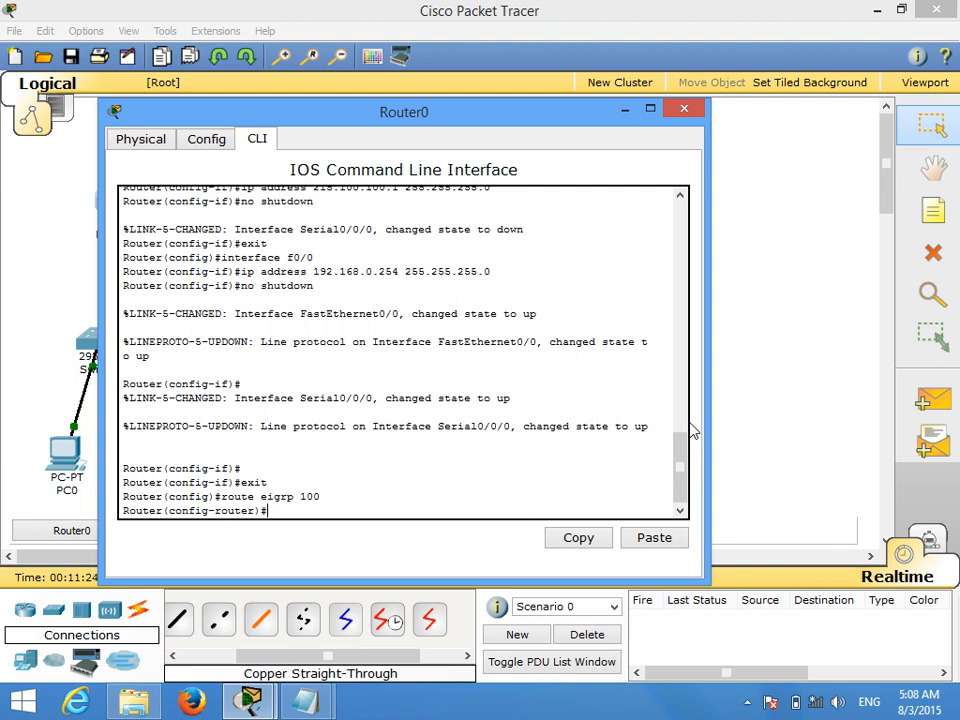
# - Add networks 192.168.0.0 and 215.100.100.0 to Router0's EIGRP process and close the router window
pyautogui.write('netwrork 192.168.0.0')
pyautogui.press('Return')
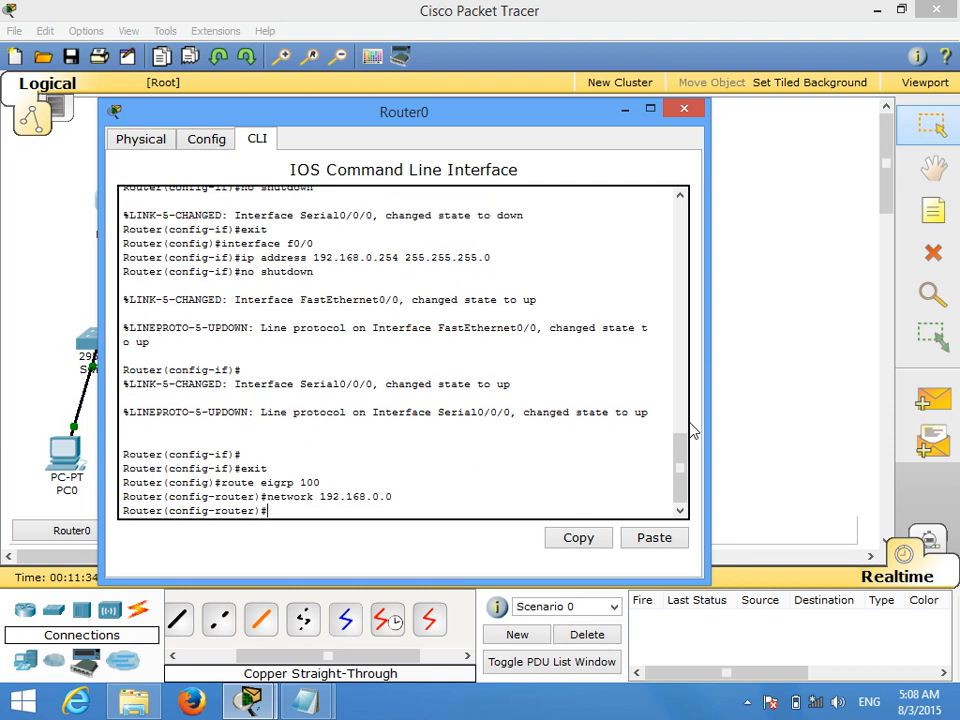
pyautogui.write('network 215.100.100.0')
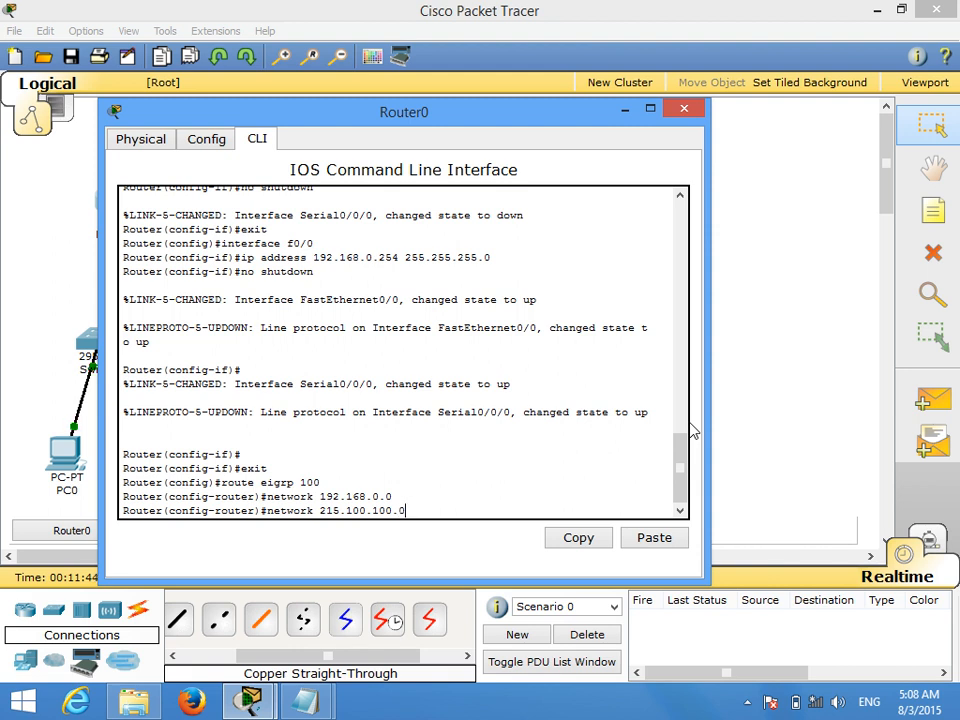
pyautogui.press('Return')
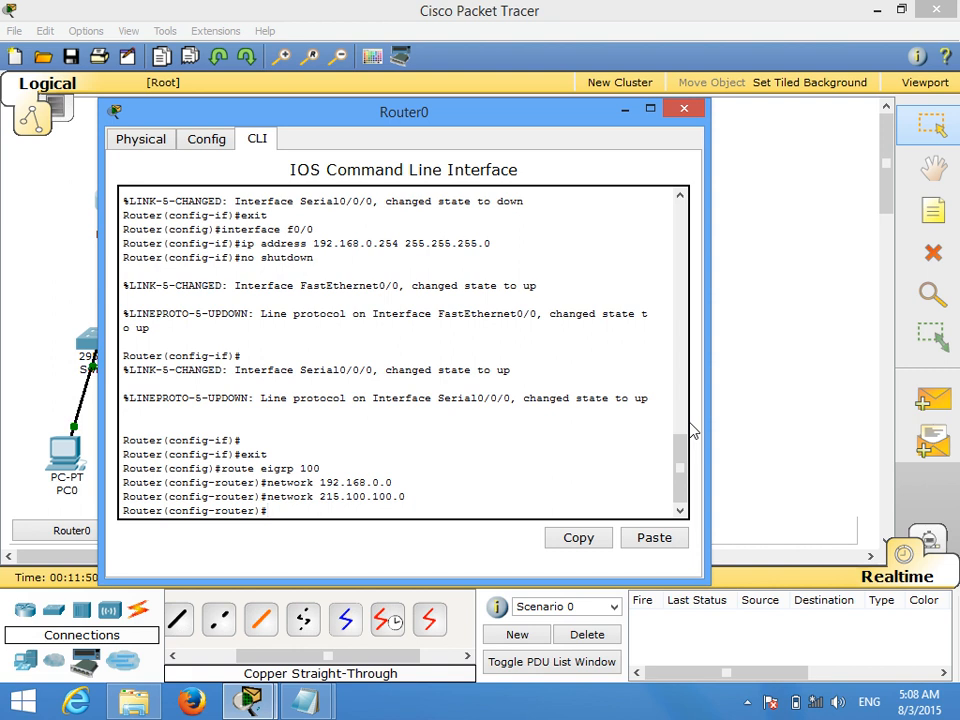
pyautogui.click(684, 109)
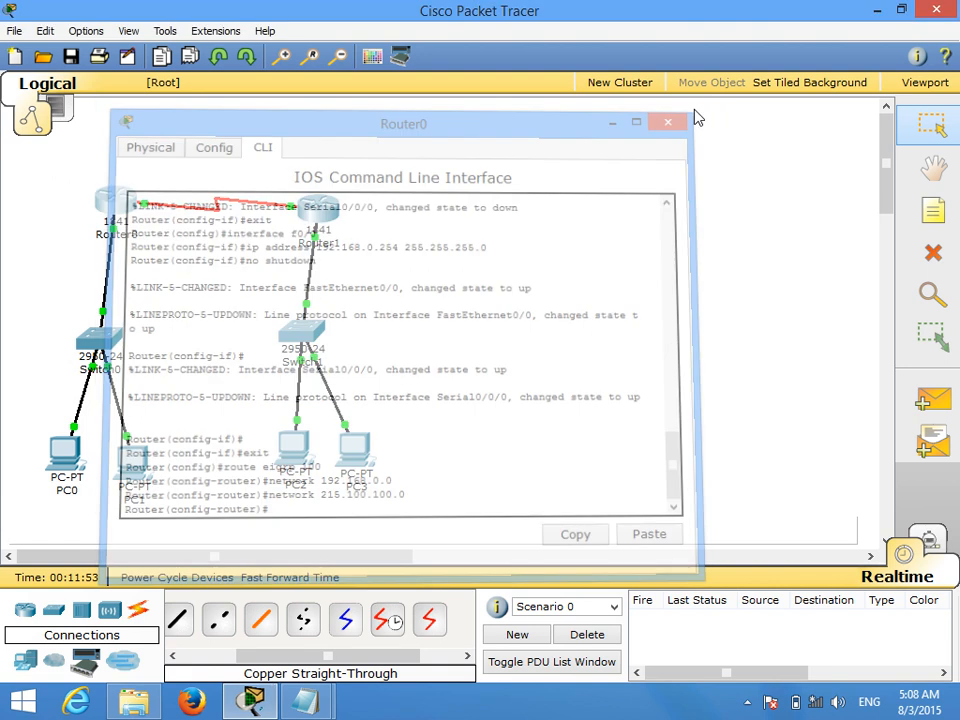
# - Switch to ccna lec18.txt in Notepad and copy the RIP routing commands for Router A and Router B
pyautogui.moveTo(310, 703)
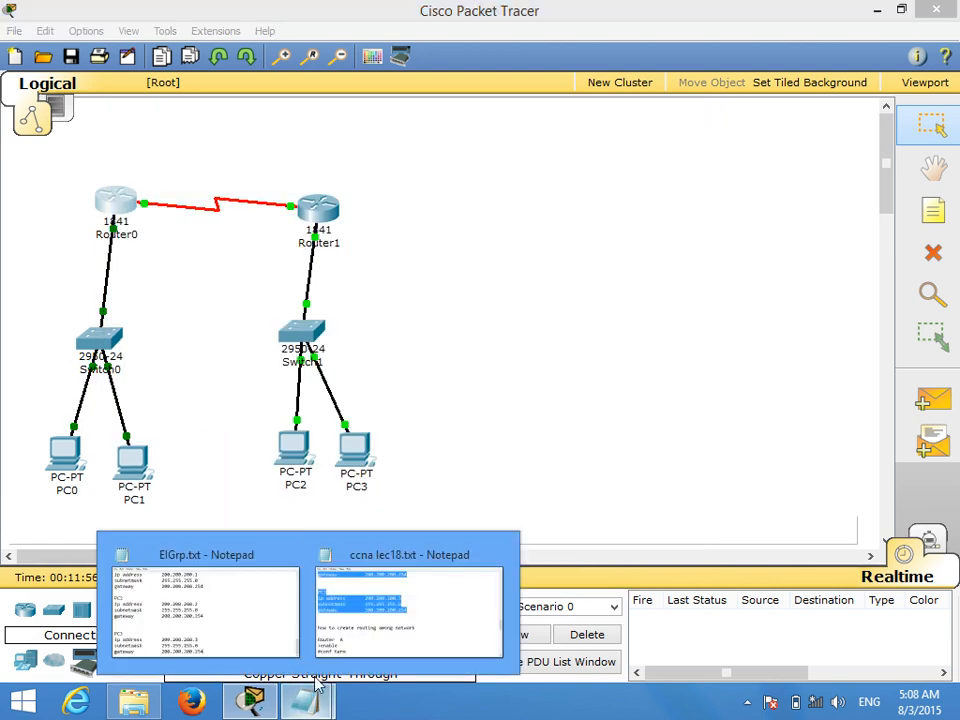
pyautogui.click(366, 615)
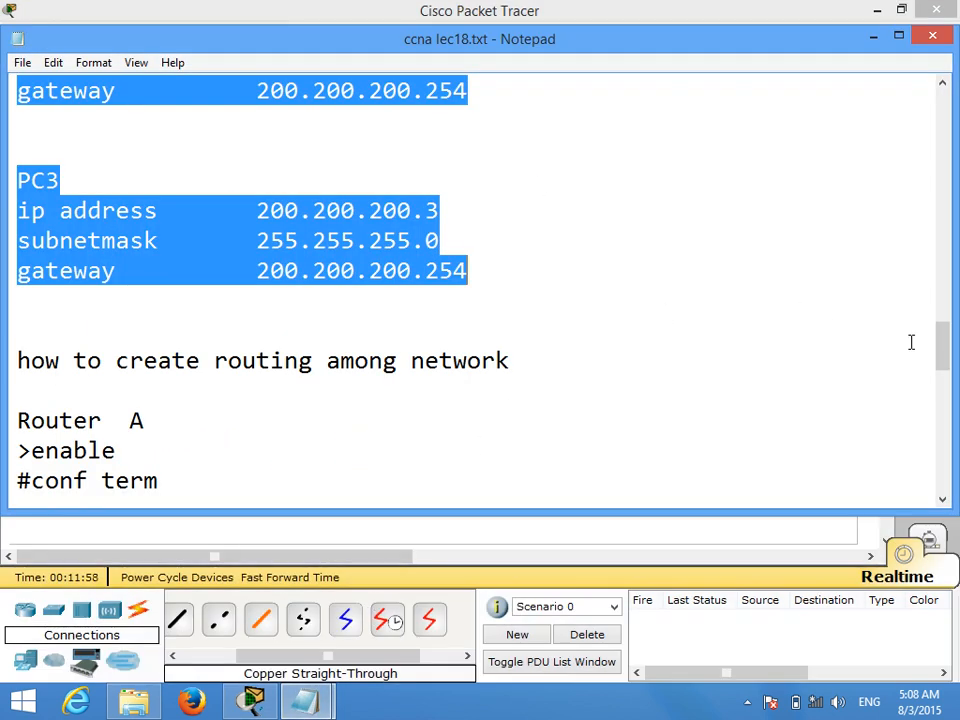
pyautogui.moveTo(943, 345); pyautogui.dragTo(935, 372)
pyautogui.moveTo(17, 180); pyautogui.dragTo(345, 218)
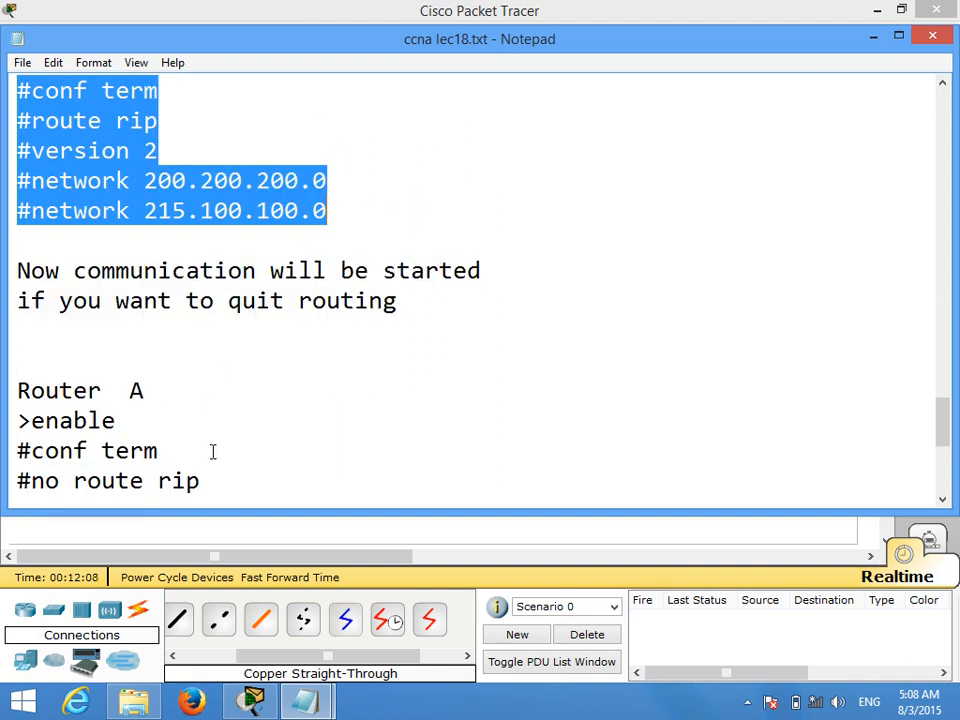
# - Switch to EIGrp.txt and add the line "now creating routing" below the PC3 addresses
pyautogui.moveTo(305, 700)
pyautogui.click(225, 606)
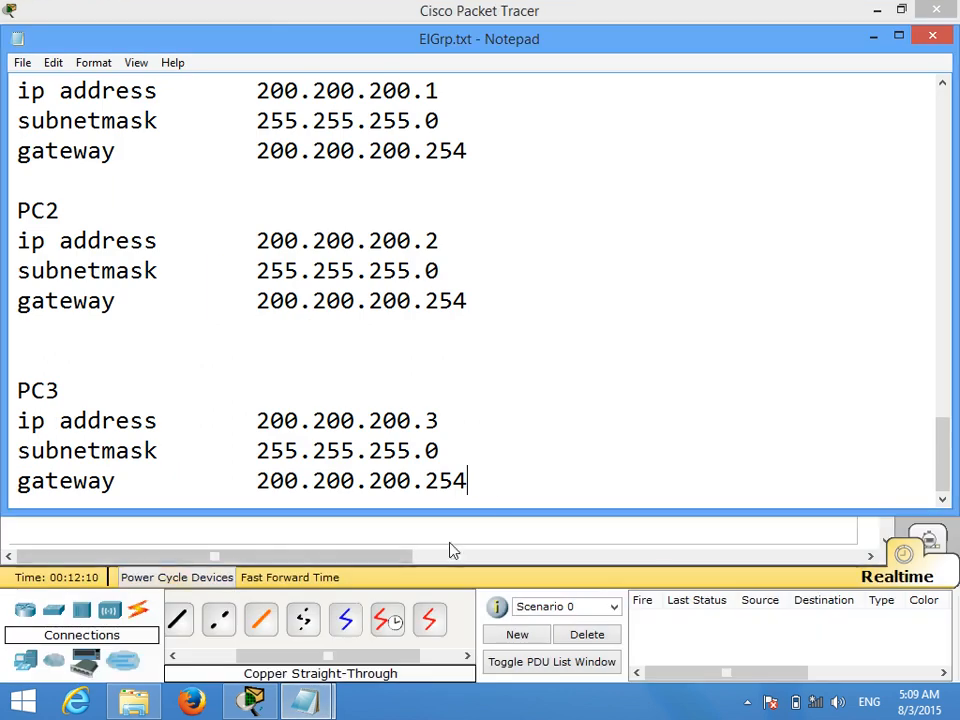
pyautogui.press('Return')
pyautogui.press('Return')
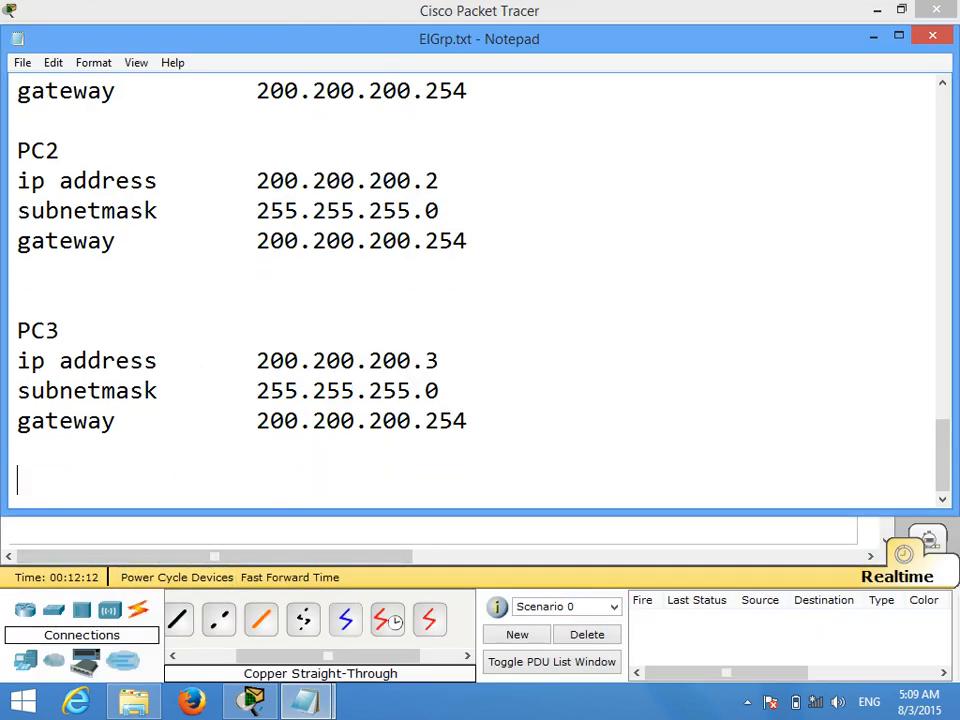
pyautogui.press('Return')
pyautogui.write('not')
pyautogui.press('BackSpace')
pyautogui.press('BackSpace')
pyautogui.write('c')
pyautogui.press('BackSpace')
pyautogui.write('w re')
pyautogui.press('BackSpace')
pyautogui.press('BackSpace')
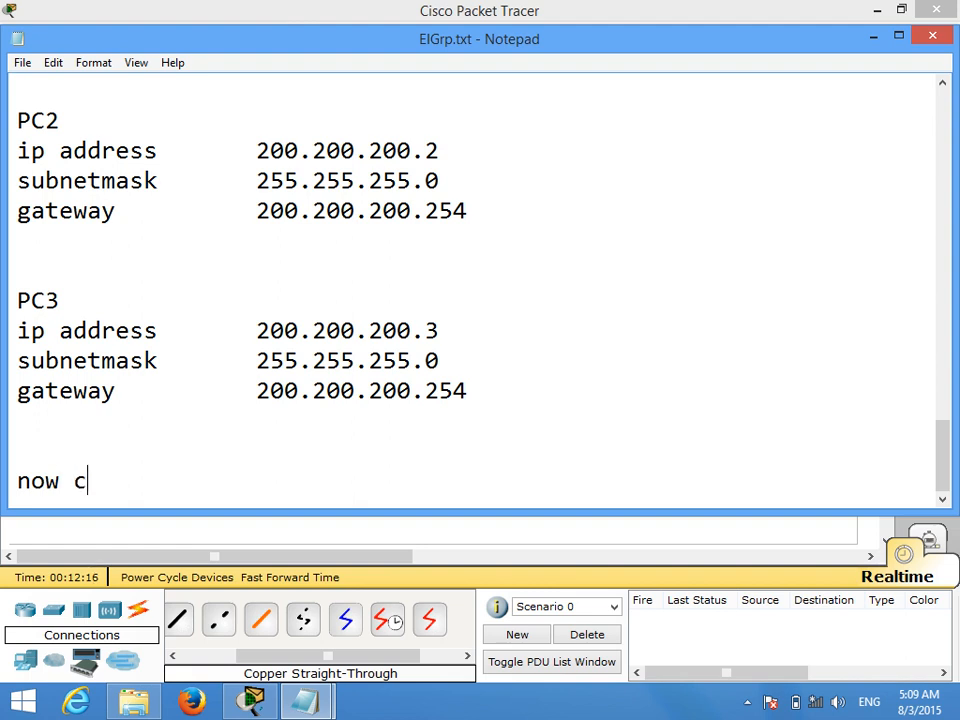
pyautogui.write('creating routing')
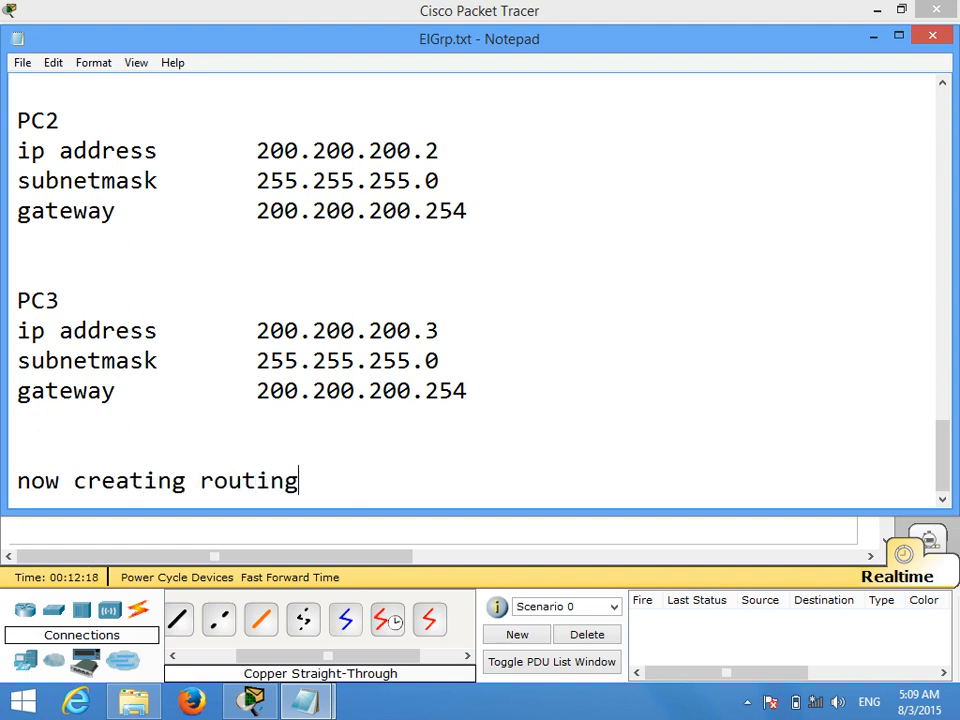
# - Paste the copied Router A and Router B routing commands below the "now creating routing" line
pyautogui.press('Return')
pyautogui.press('Return')
pyautogui.hotkey('ctrl', 'v')
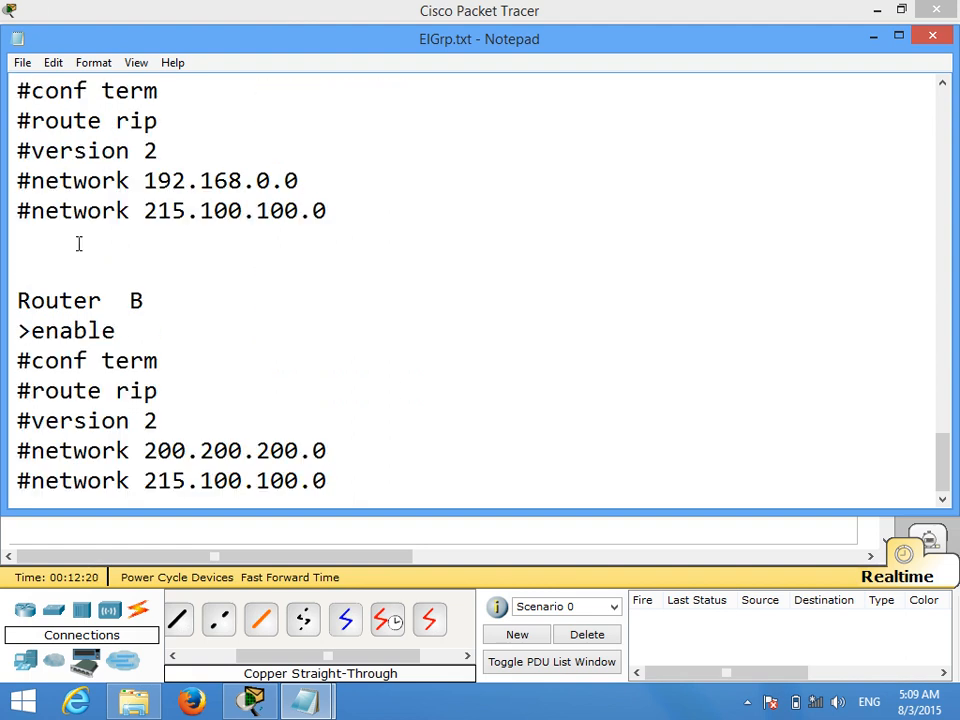
# - Change Router B's route command in the notes from rip to Eigrp 100
pyautogui.moveTo(103, 390); pyautogui.dragTo(160, 391)
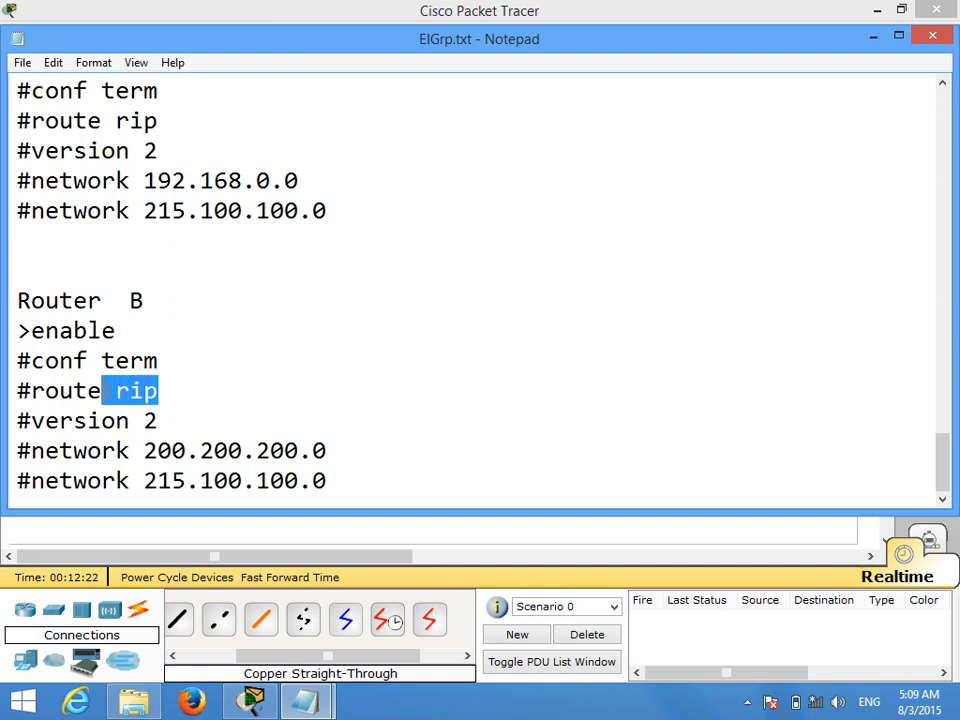
pyautogui.doubleClick(137, 391)
pyautogui.write('E')
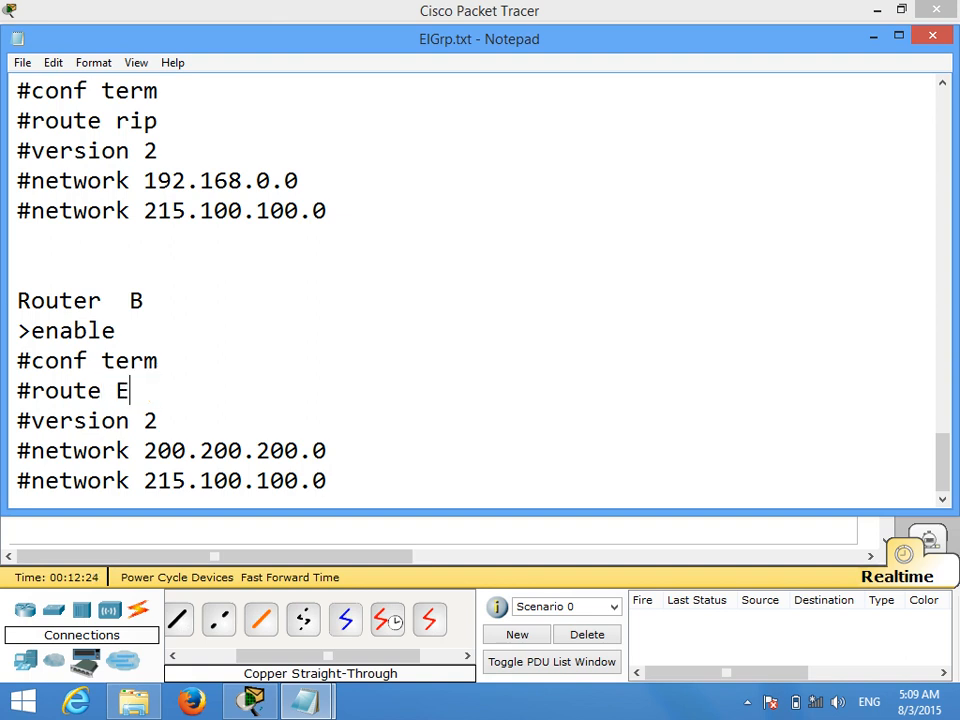
pyautogui.write('igrp 100')
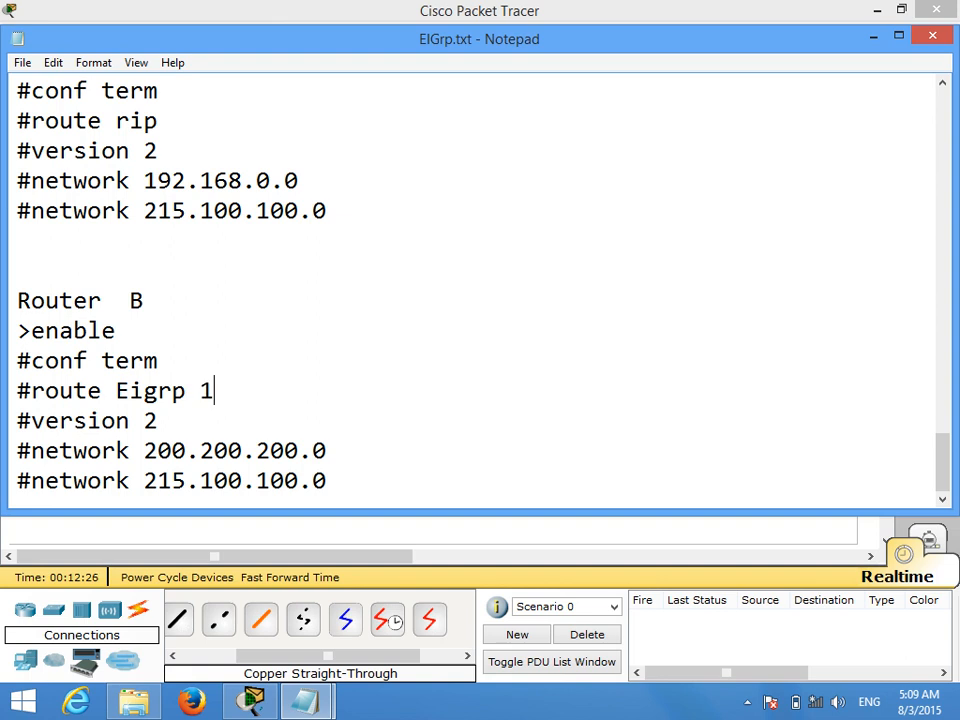
# - Delete the entire "#version 2" line from Router B's commands
pyautogui.press('Down')
pyautogui.press('BackSpace')
pyautogui.press('BackSpace')
pyautogui.press('BackSpace')
pyautogui.press('BackSpace')
pyautogui.press('BackSpace')
pyautogui.press('BackSpace')
pyautogui.press('BackSpace')
pyautogui.press('BackSpace')
pyautogui.press('BackSpace')
pyautogui.press('BackSpace')
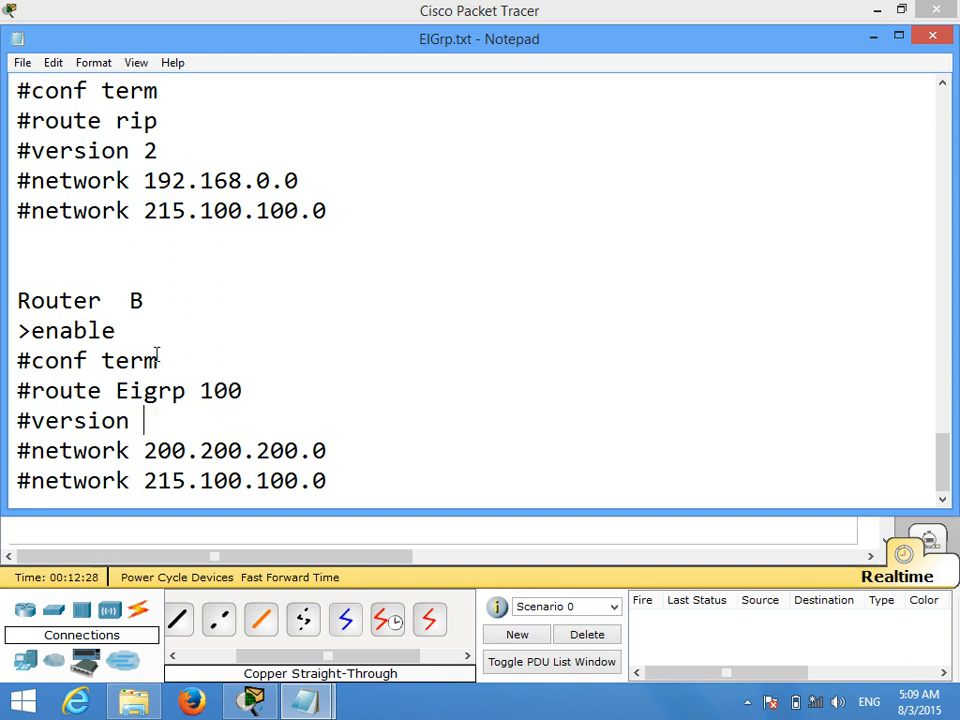
pyautogui.press('BackSpace')
# - Clear the "#version 2" text from Router A's commands
pyautogui.press('Up')
pyautogui.press('Up')
pyautogui.press('Up')
pyautogui.click(4, 196)
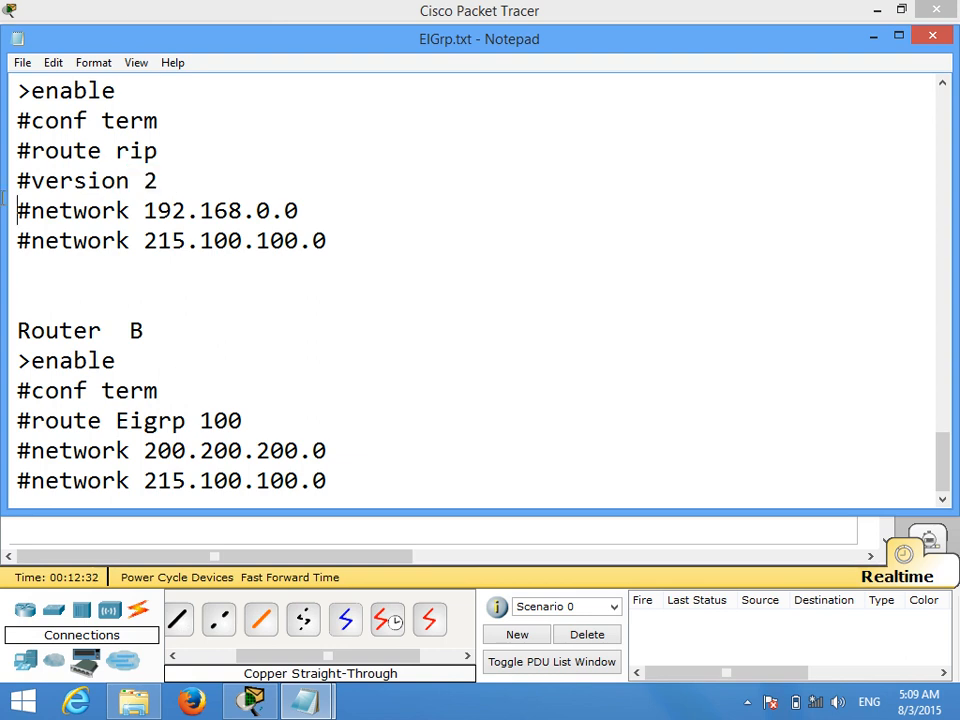
pyautogui.hotkey('shift', 'End')
pyautogui.press('BackSpace')
# - Replace rip with eigrp 100 in Router A's route command
pyautogui.click(176, 149)
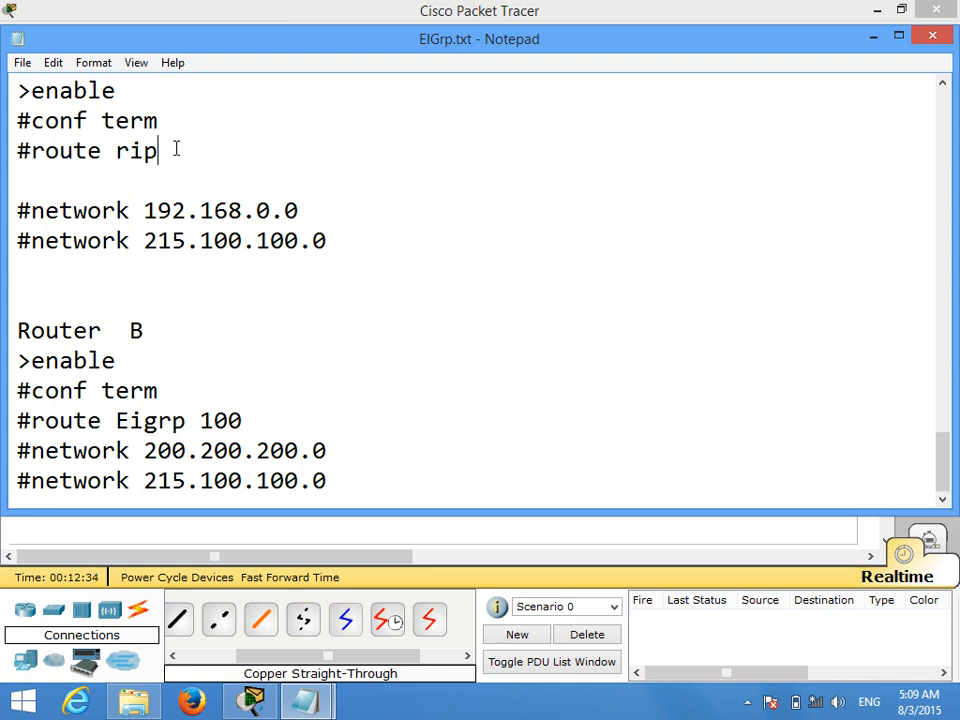
pyautogui.write('eg')
pyautogui.press('BackSpace')
pyautogui.write('irgp')
pyautogui.moveTo(116, 152); pyautogui.dragTo(150, 155)
pyautogui.press('BackSpace')
pyautogui.press('Delete')
pyautogui.click(264, 152)
pyautogui.press('BackSpace')
pyautogui.press('BackSpace')
pyautogui.press('BackSpace')
pyautogui.press('BackSpace')
pyautogui.write('igrp   100')
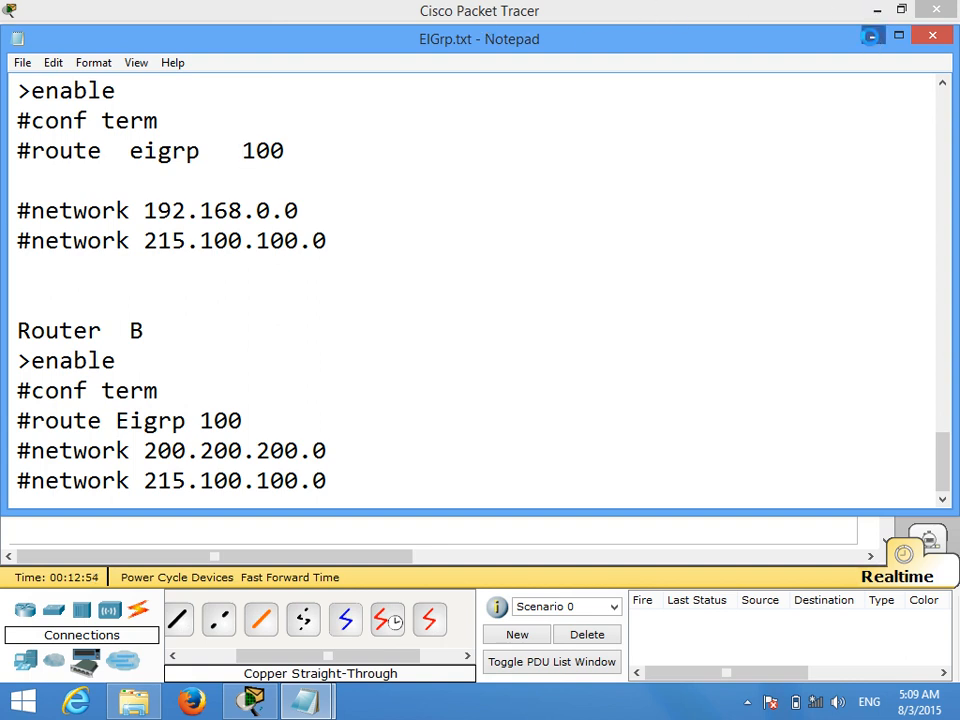
# - Return to Router1's command line, leave interface configuration mode and start EIGRP routing with route eigrp 100
pyautogui.click(873, 36)
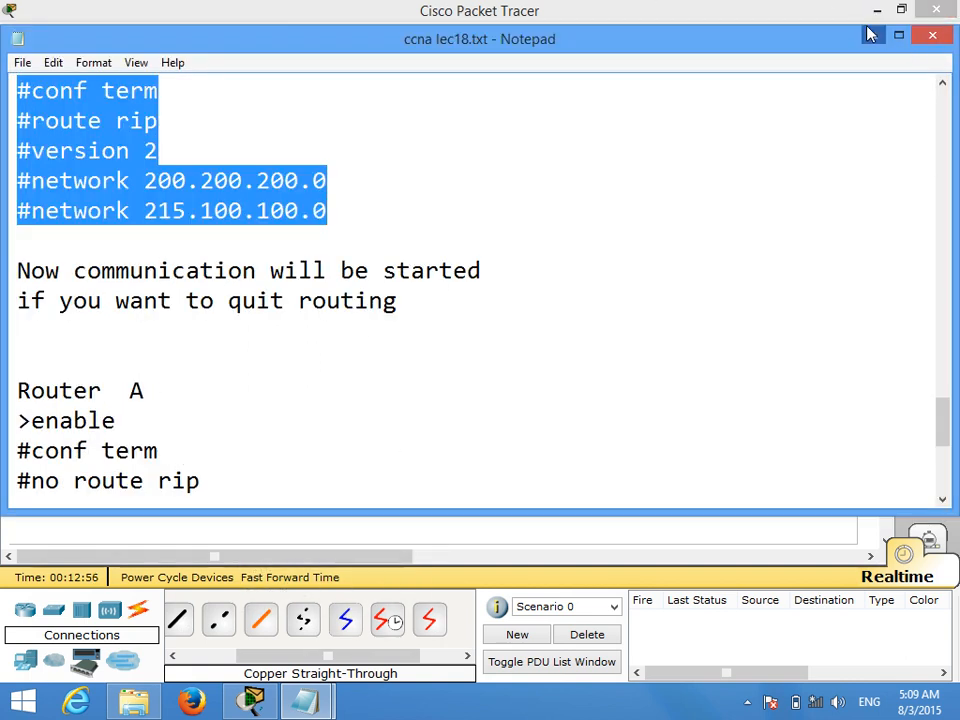
pyautogui.click(873, 36)
pyautogui.click(320, 212)
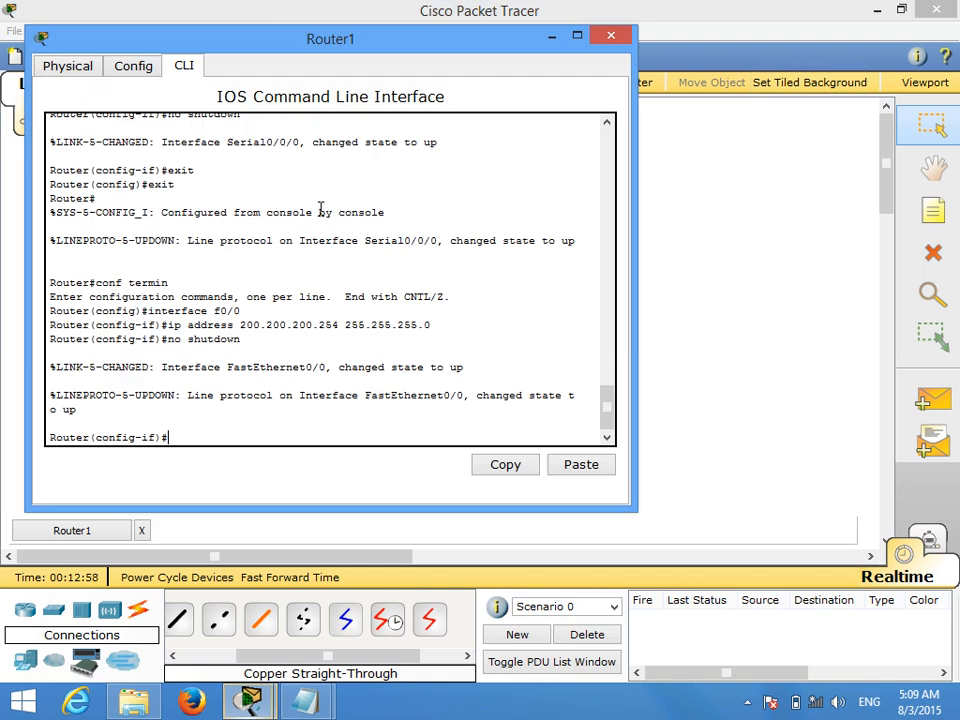
pyautogui.write('exit')
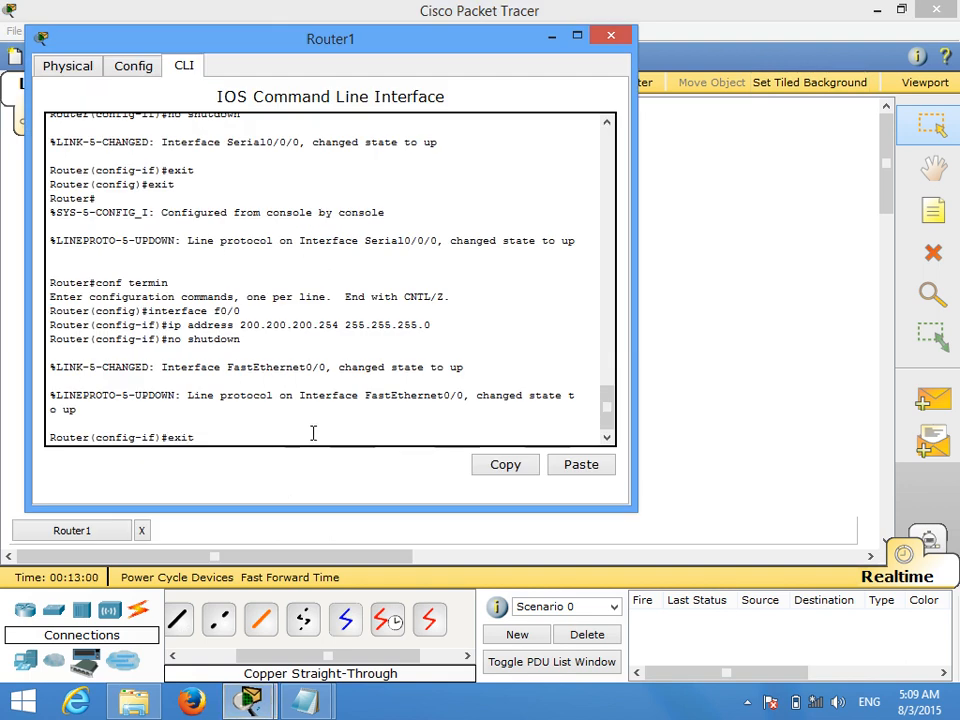
pyautogui.press('Return')
pyautogui.write('route r')
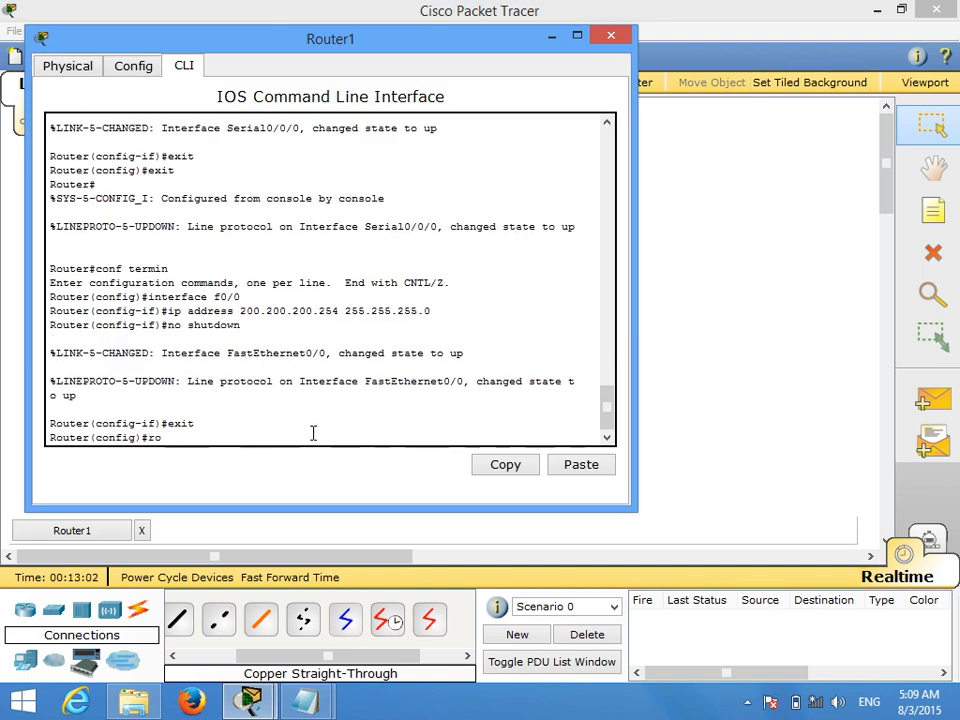
pyautogui.write('ip')
pyautogui.press('BackSpace')
pyautogui.press('BackSpace')
pyautogui.write('eigrp 100')
pyautogui.press('Return')
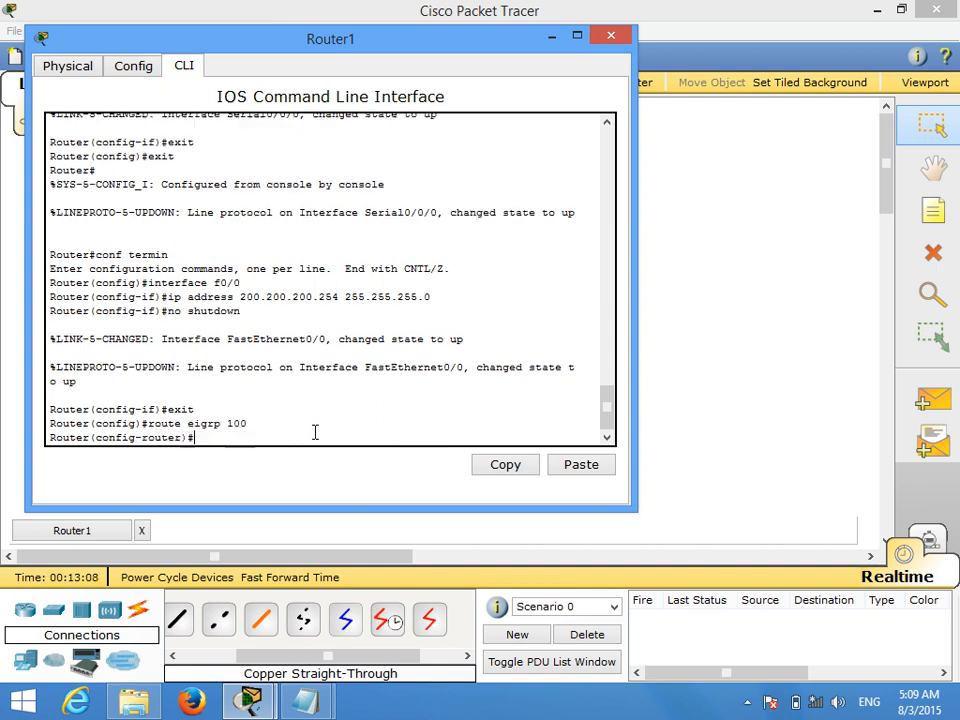
# - Add networks 200.200.200.0 and 215.100.100.0 to Router1's EIGRP 100 configuration
pyautogui.write('network 200.200.200.')
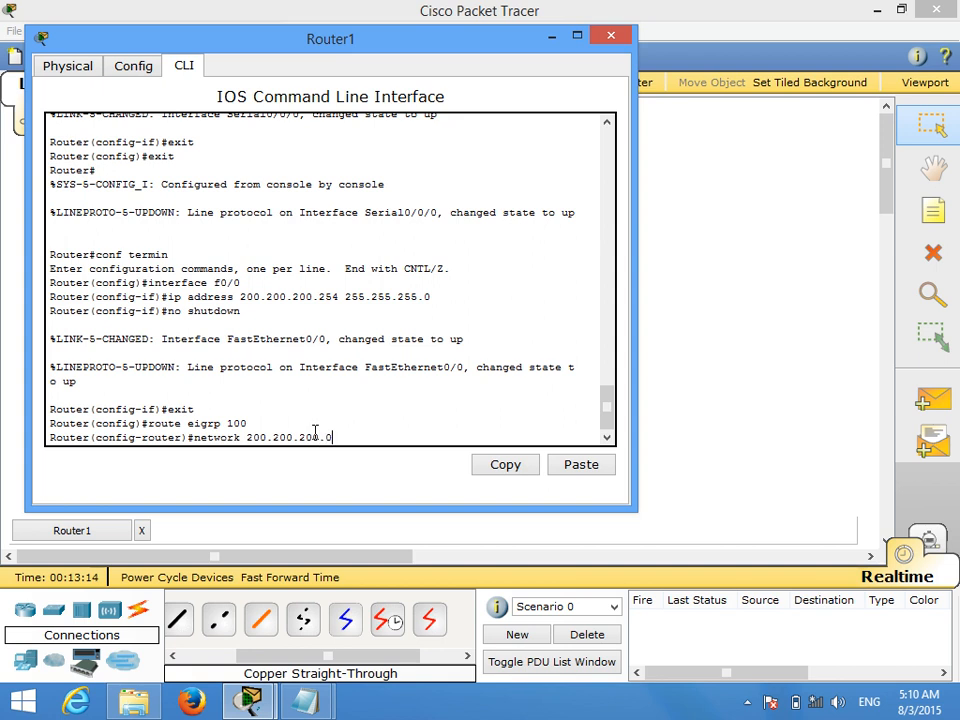
pyautogui.write('0')
pyautogui.press('Return')
pyautogui.write('network 215.100.100.')
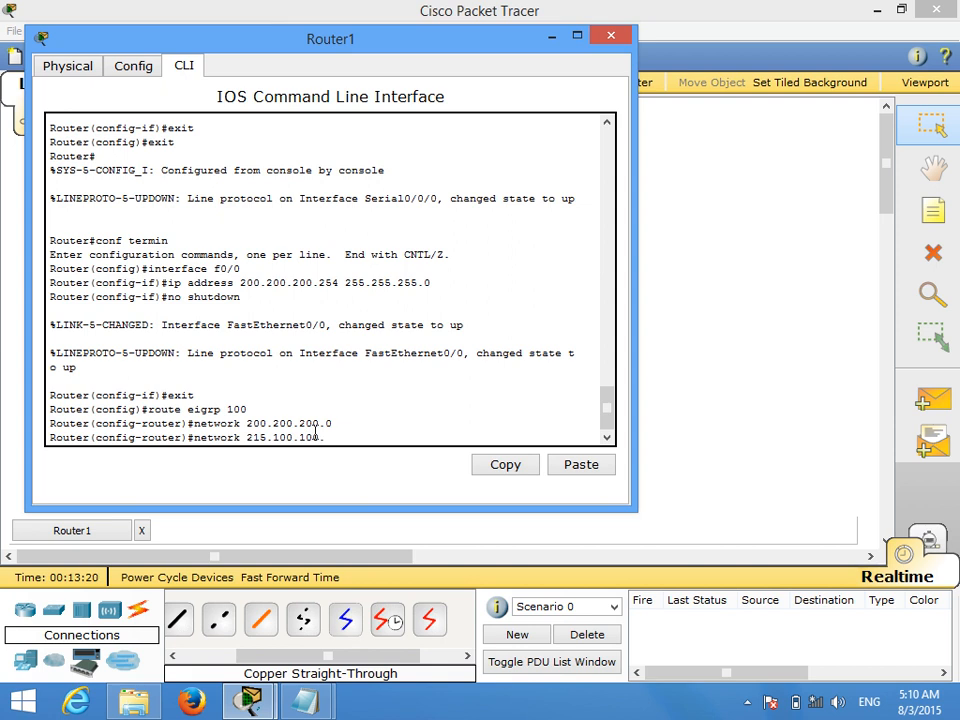
pyautogui.write('0')
pyautogui.press('Return')
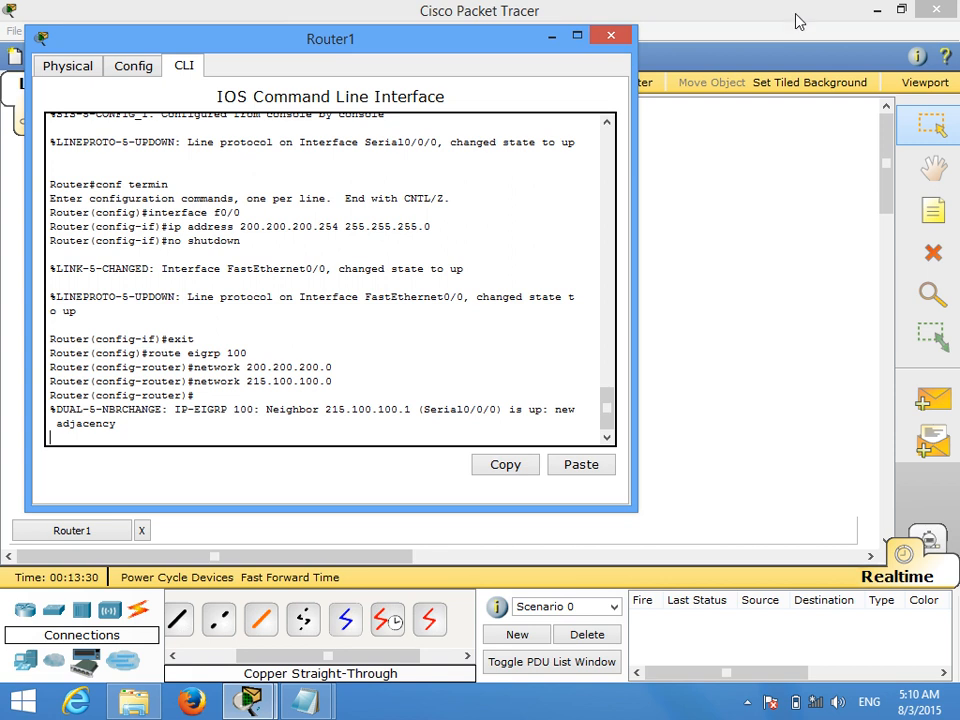
pyautogui.press('Return')
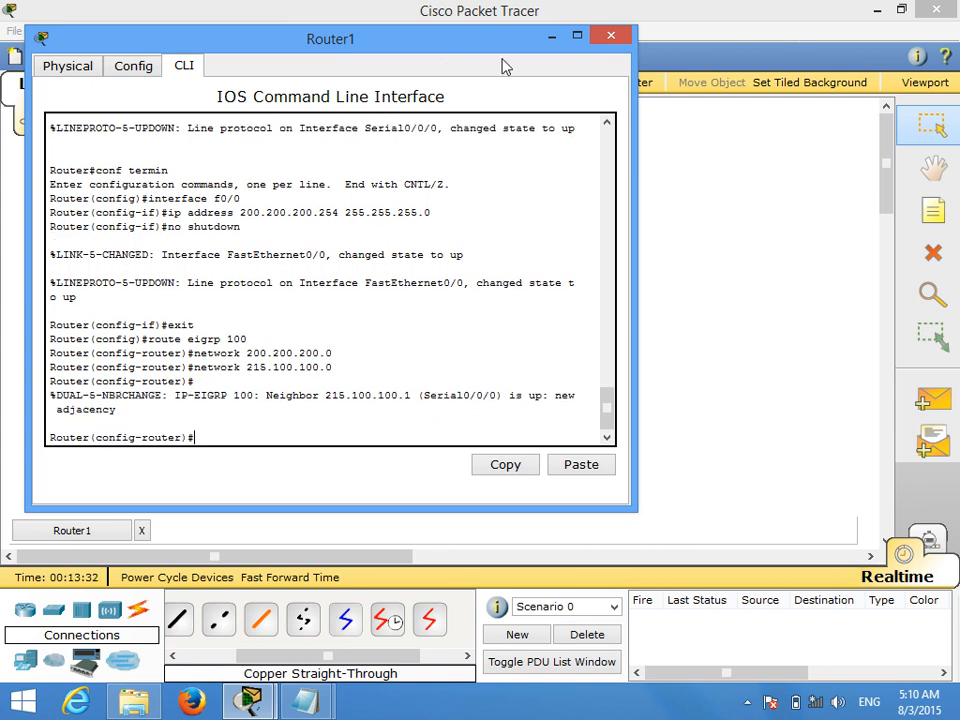
# - Ping 192.168.0.1 from PC3's Command Prompt to test connectivity between the two networks, and close PC3's window
pyautogui.click(552, 38)
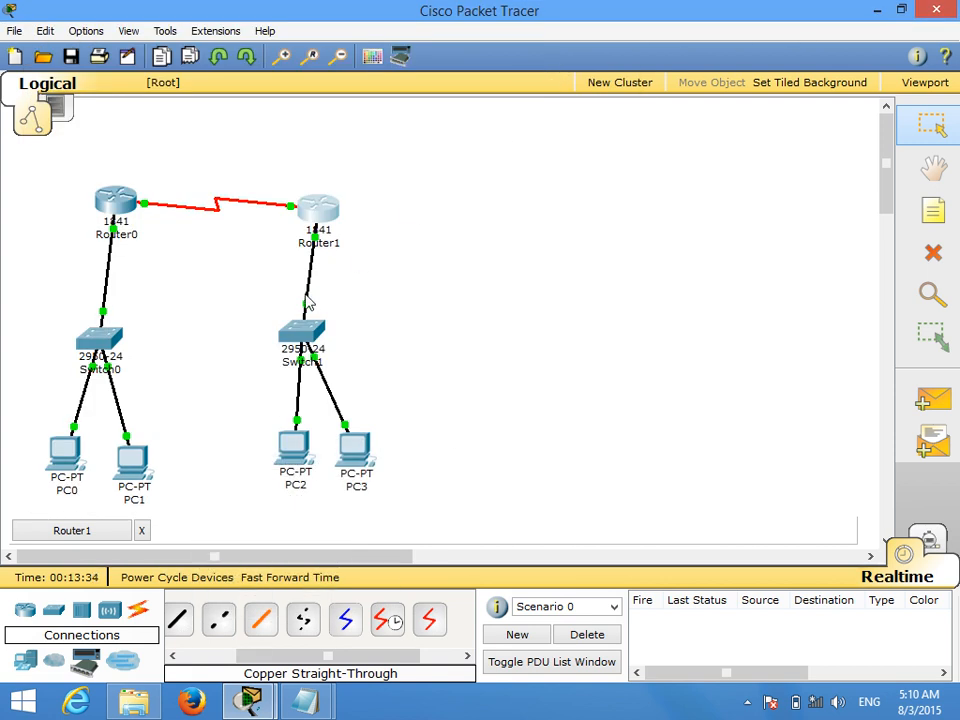
pyautogui.click(360, 450)
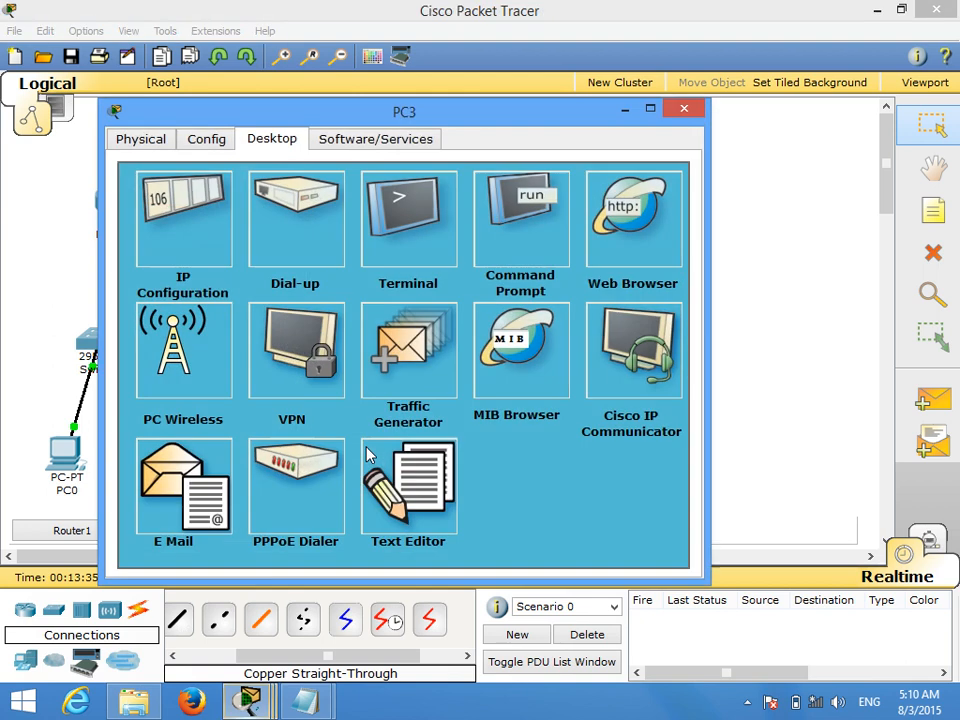
pyautogui.click(540, 192)
pyautogui.write('ping')
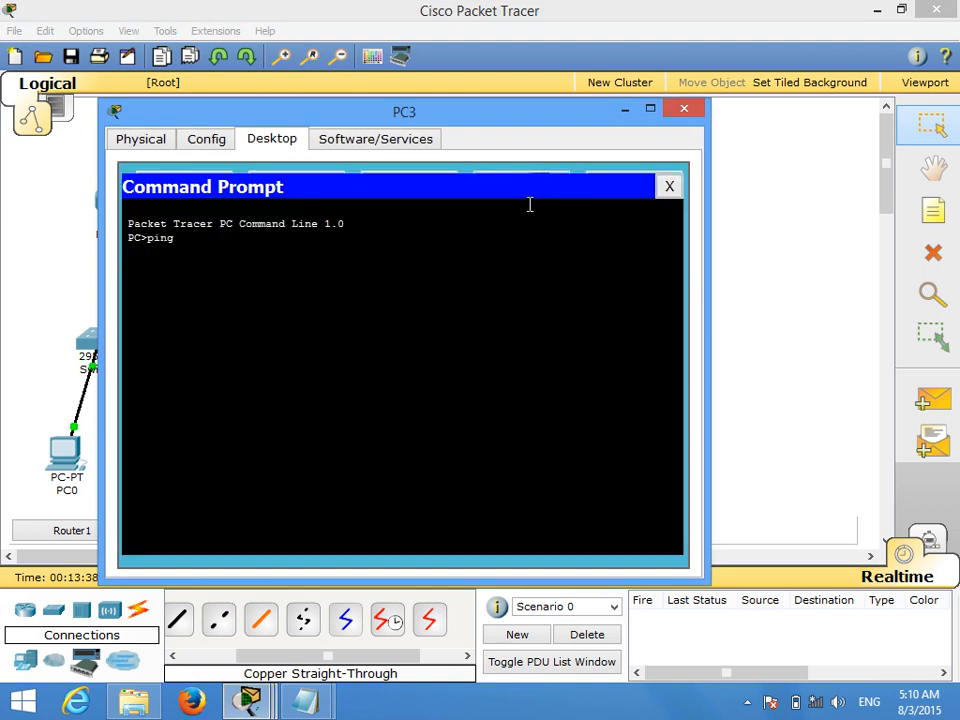
pyautogui.write(' 192.168.0.1')
pyautogui.press('Return')
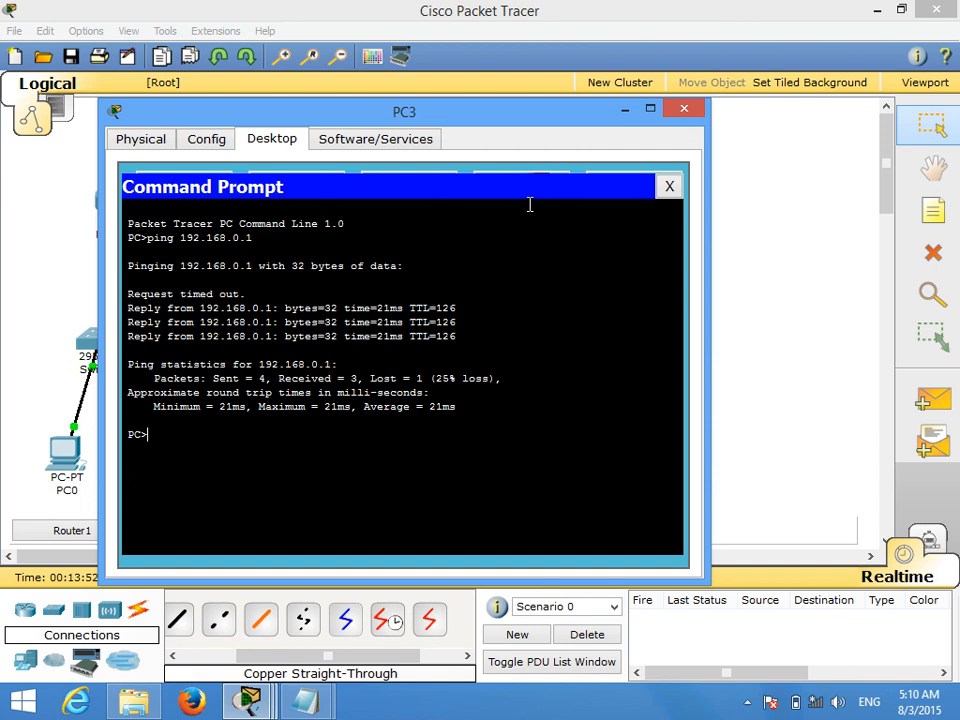
pyautogui.click(688, 108)
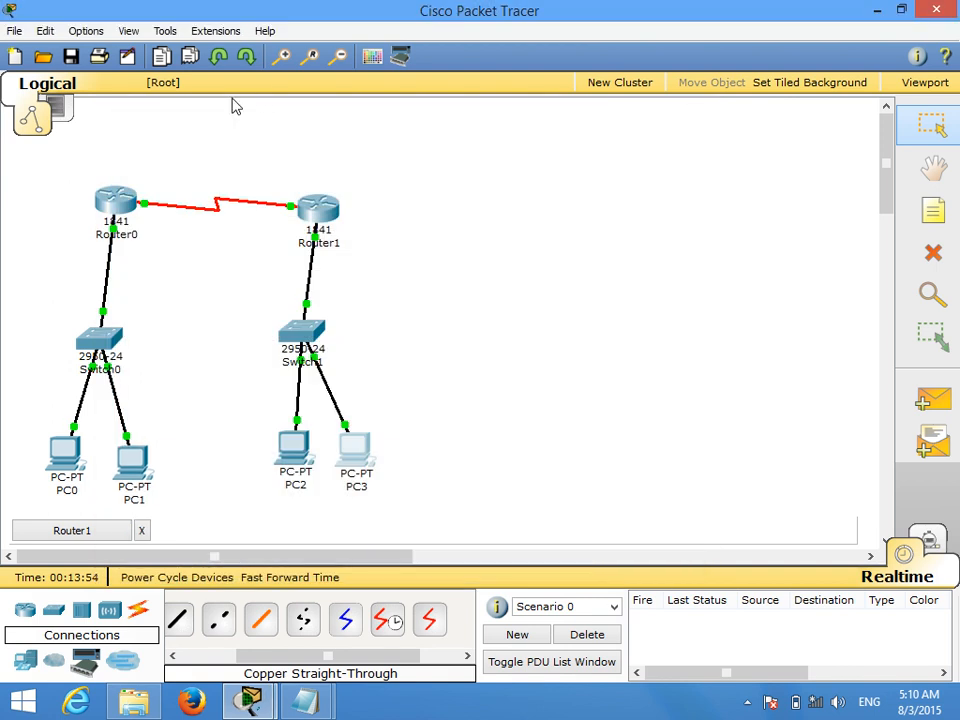
# - Save the network to the Desktop as a Packet Tracer file named eigrp
pyautogui.click(71, 56)
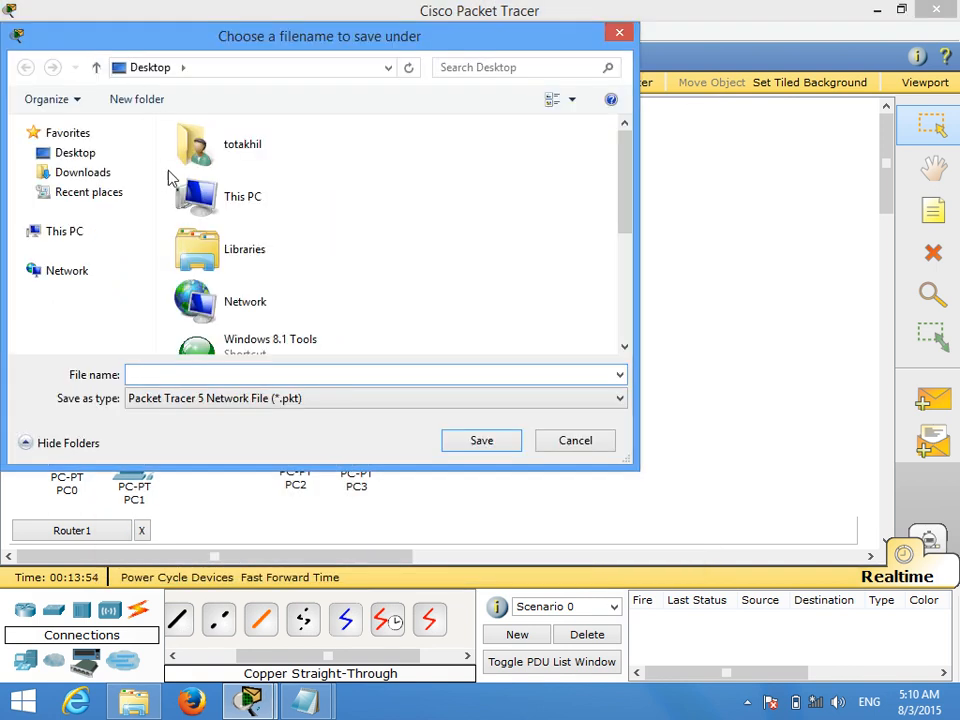
pyautogui.write('eigrp')
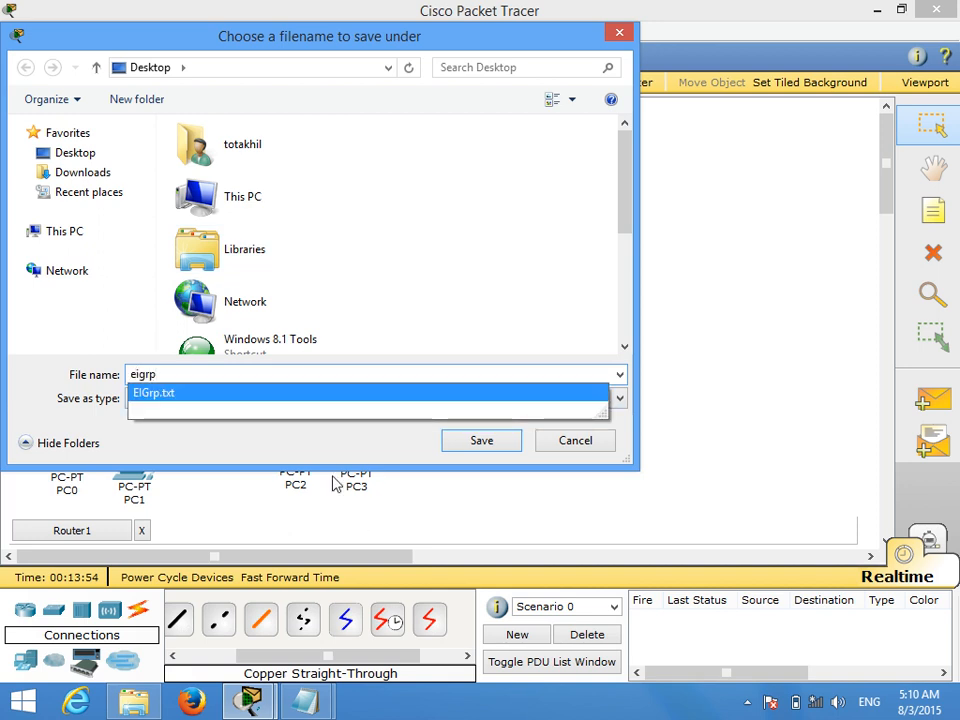
pyautogui.click(447, 272)
pyautogui.click(346, 399)
pyautogui.click(332, 412)
pyautogui.click(463, 450)
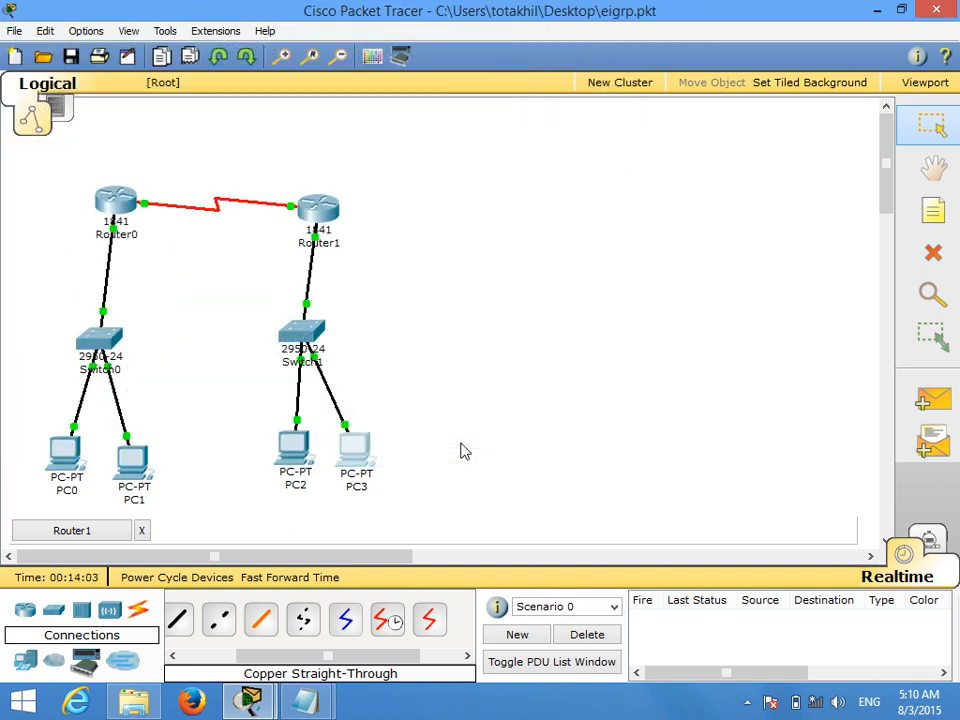
# - Close Cisco Packet Tracer
pyautogui.click(936, 10)
pyautogui.click(481, 364)
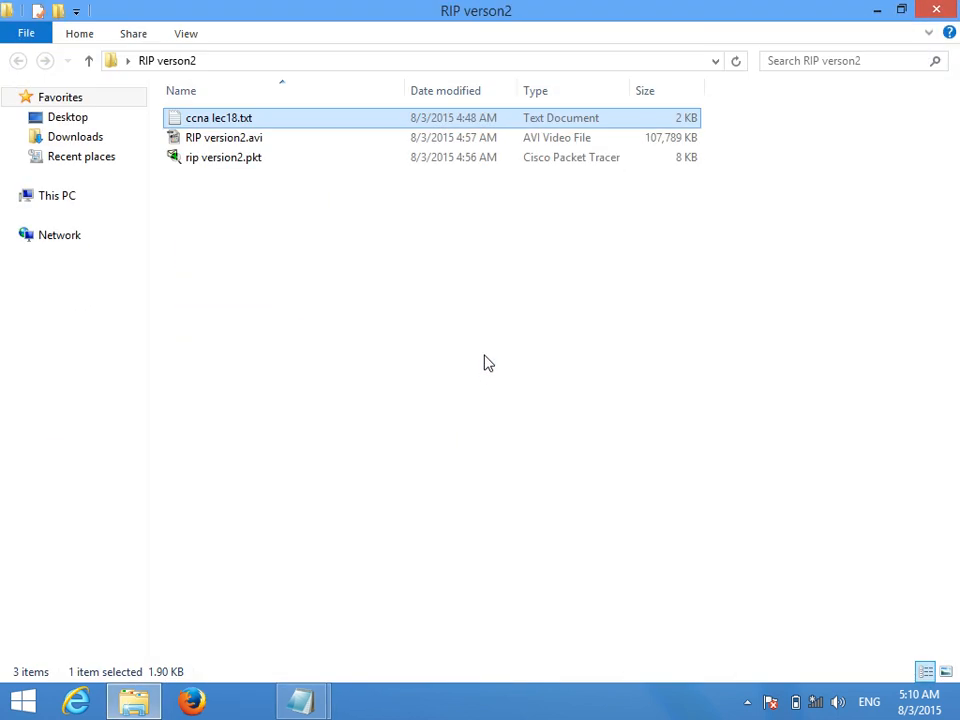
pyautogui.click(747, 701)
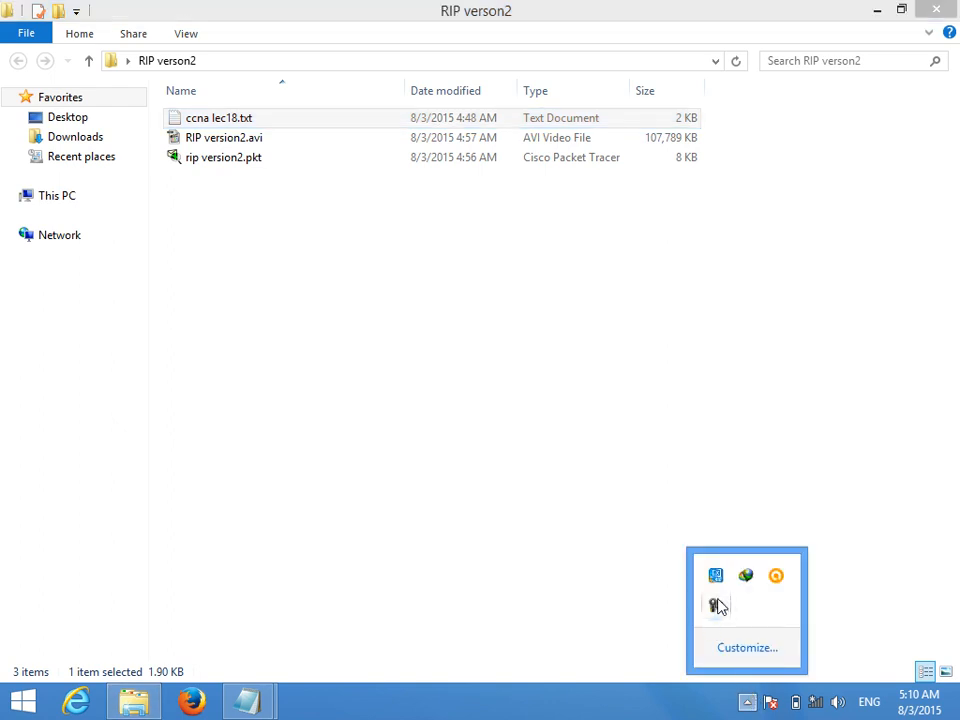